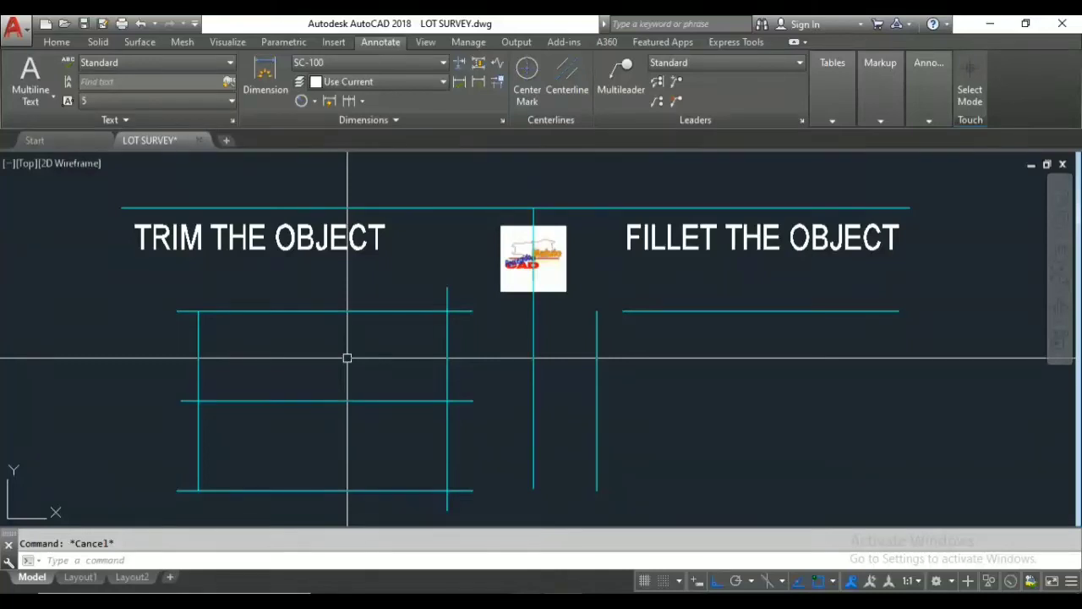
# - Trim the left and right overhanging line ends back to the window-selected cutting edges
pyautogui.write('T')
pyautogui.write('R')
pyautogui.press('Return')
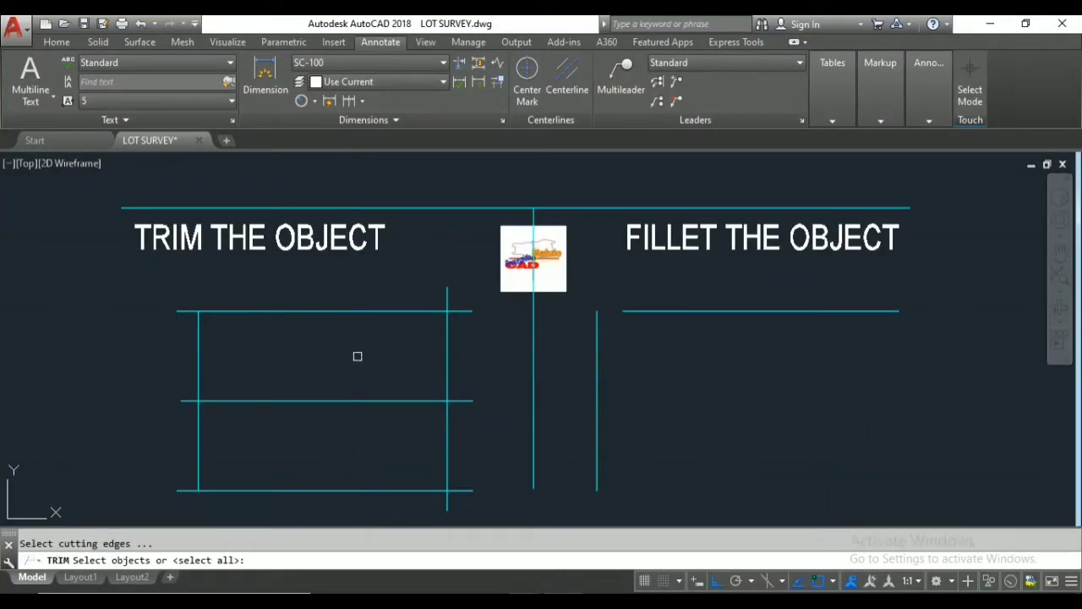
pyautogui.click(275, 288)
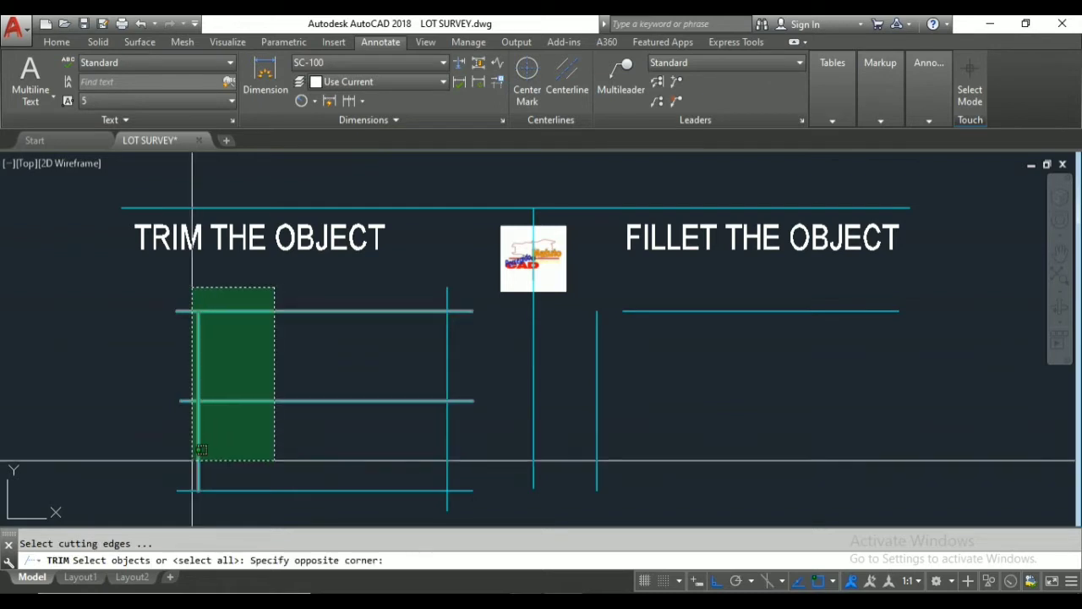
pyautogui.click(179, 479)
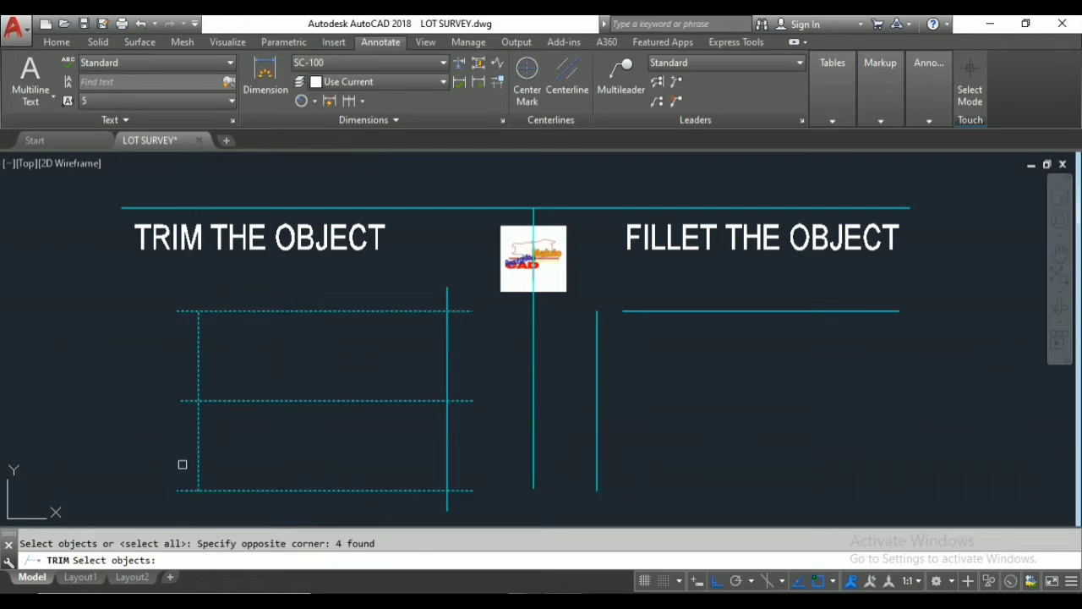
pyautogui.press('Return')
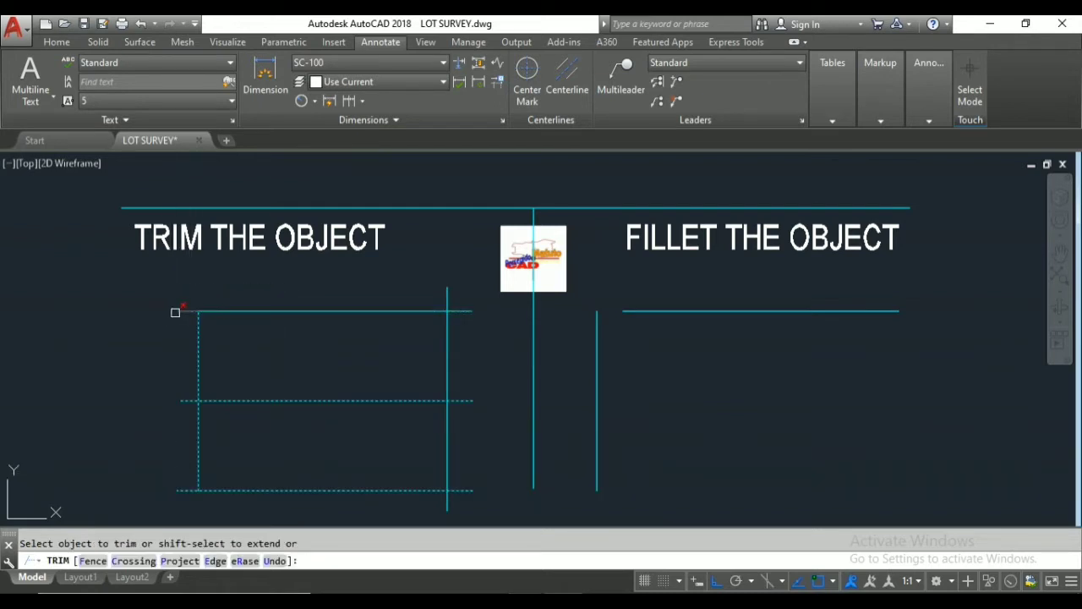
pyautogui.click(174, 311)
pyautogui.click(174, 505)
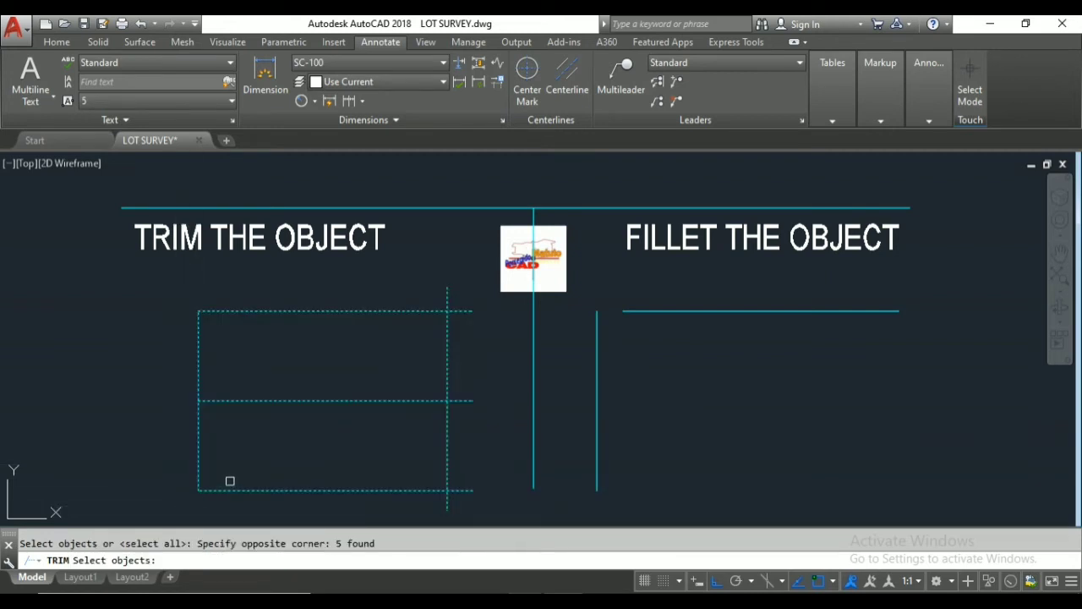
pyautogui.press('Return')
pyautogui.click(477, 295)
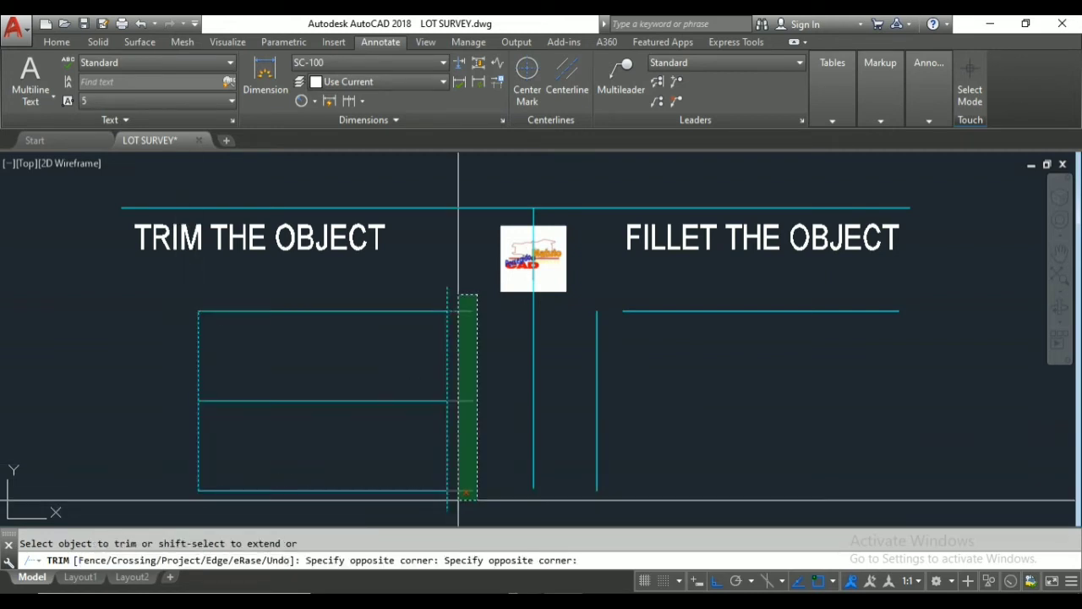
pyautogui.click(458, 499)
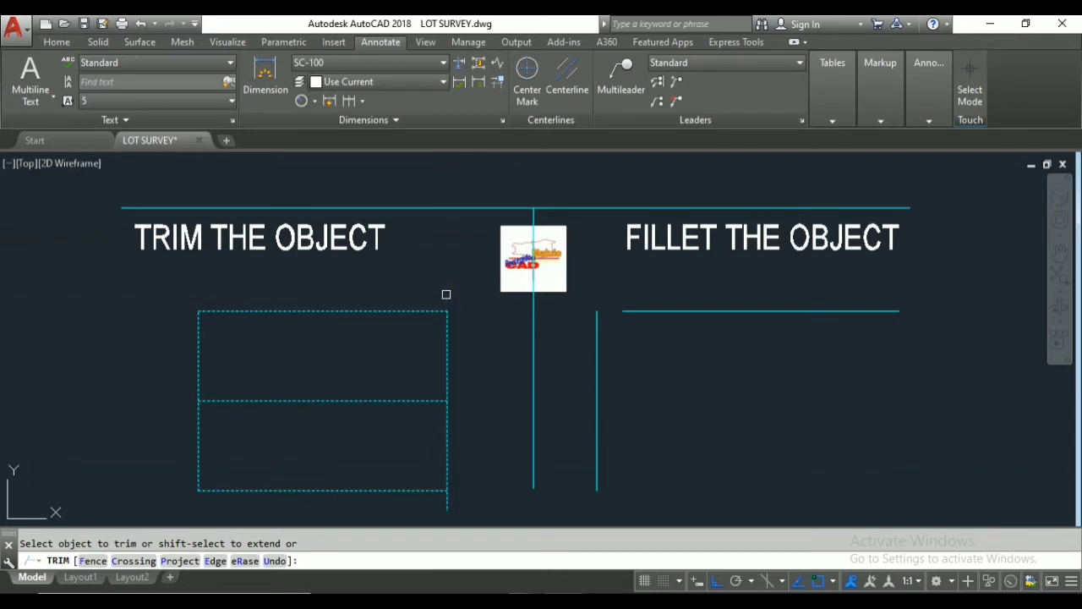
pyautogui.press('Return')
# - Fillet the vertical and horizontal lines under FILLET THE OBJECT into a corner
pyautogui.moveTo(641, 367); pyautogui.dragTo(666, 388, button='middle')
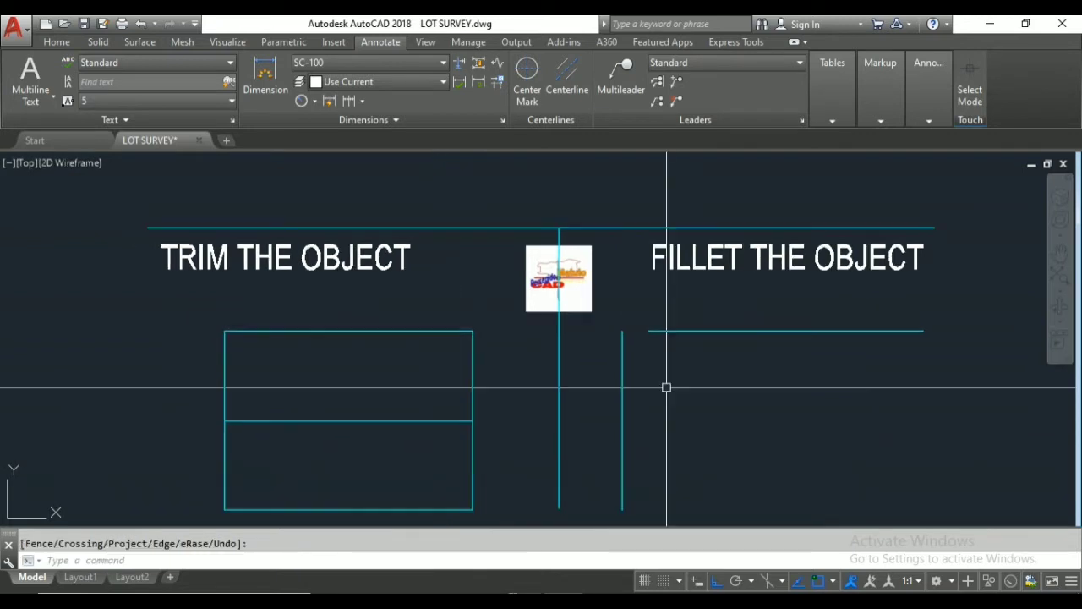
pyautogui.write('F')
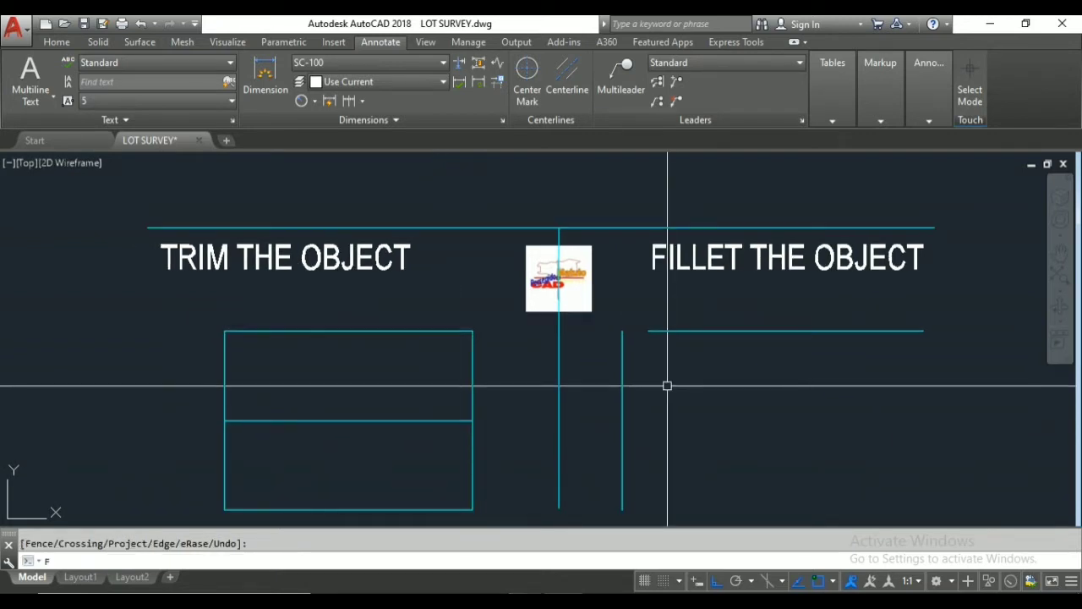
pyautogui.press('Return')
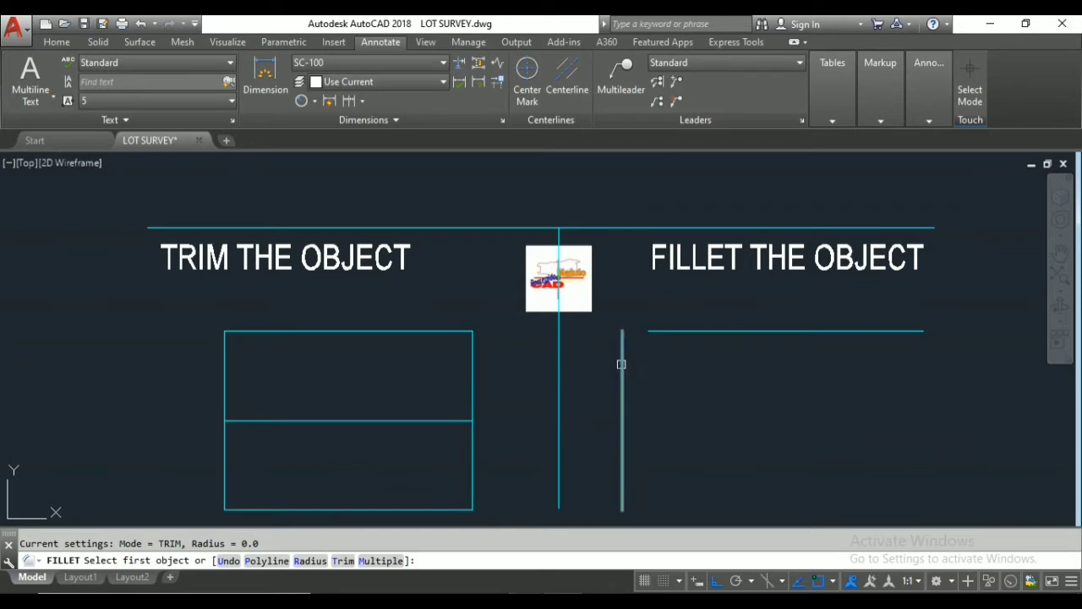
pyautogui.click(622, 364)
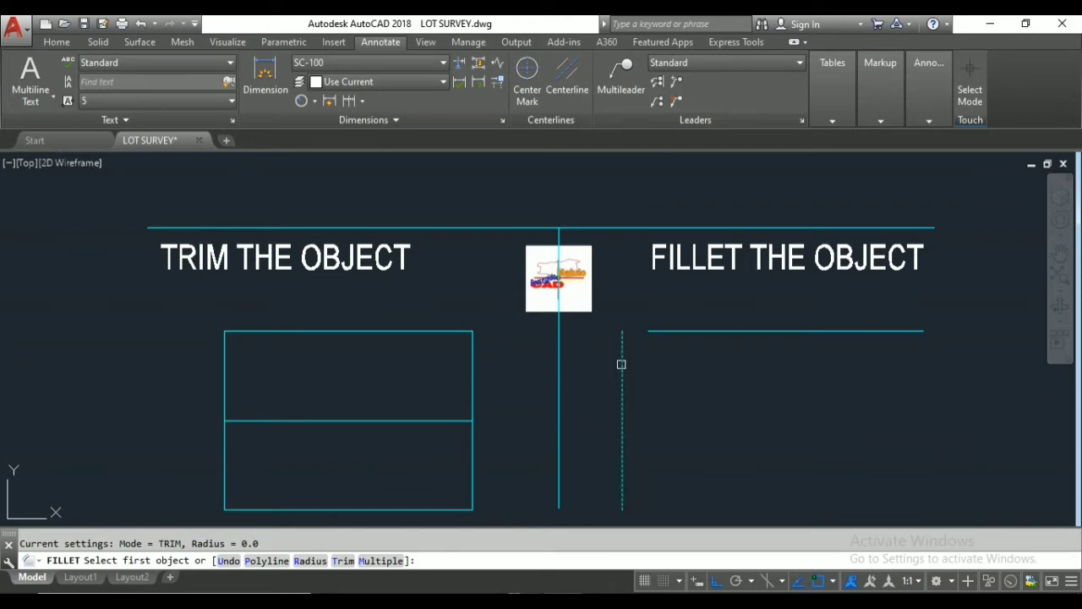
pyautogui.click(698, 332)
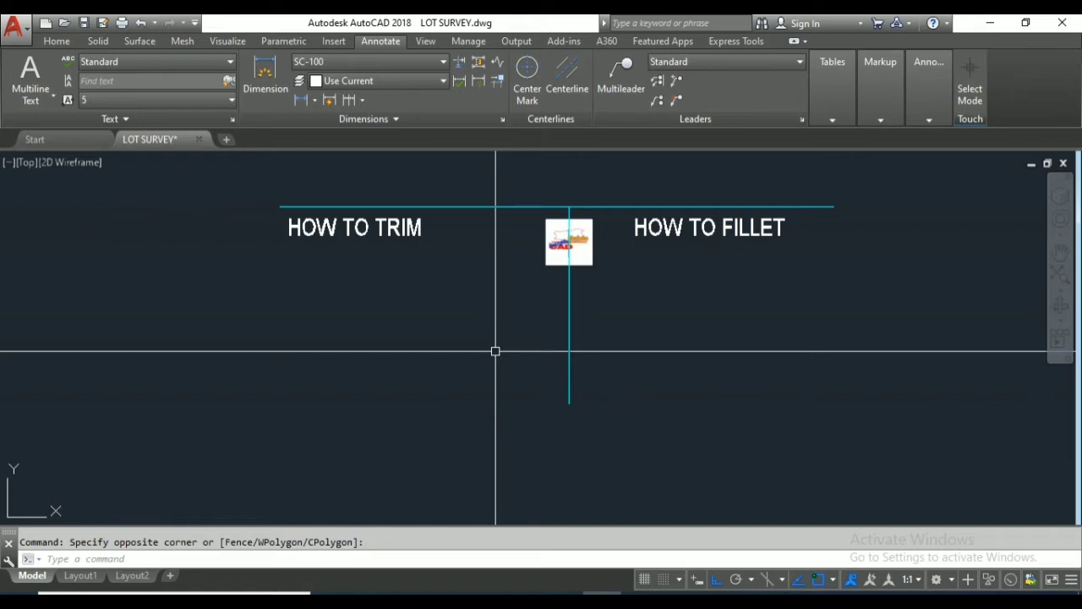
# - Draw a horizontal line beneath the HOW TO TRIM heading
pyautogui.write('l')
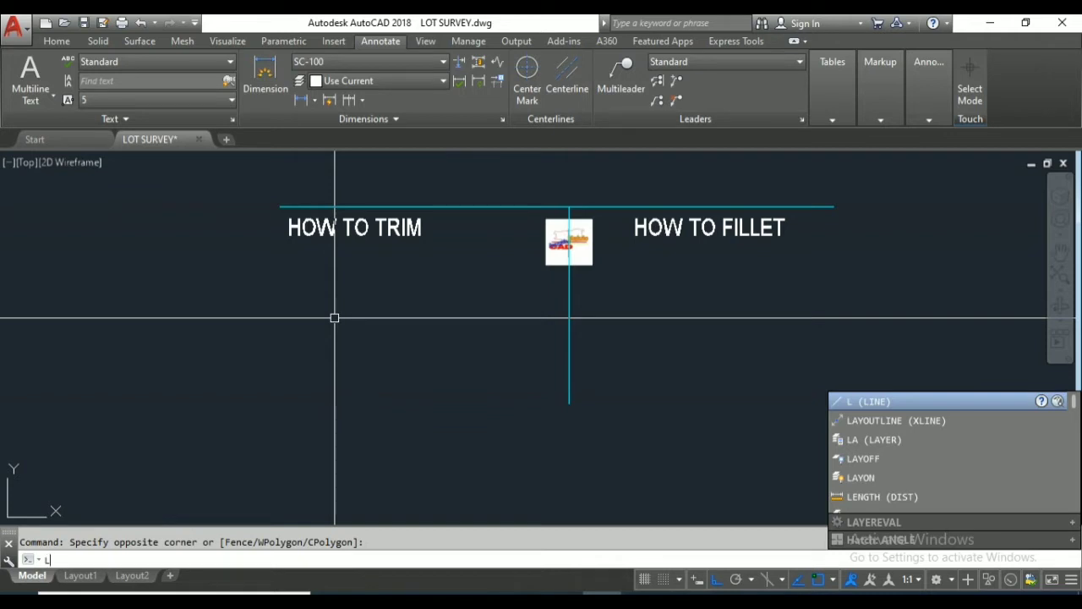
pyautogui.press('Return')
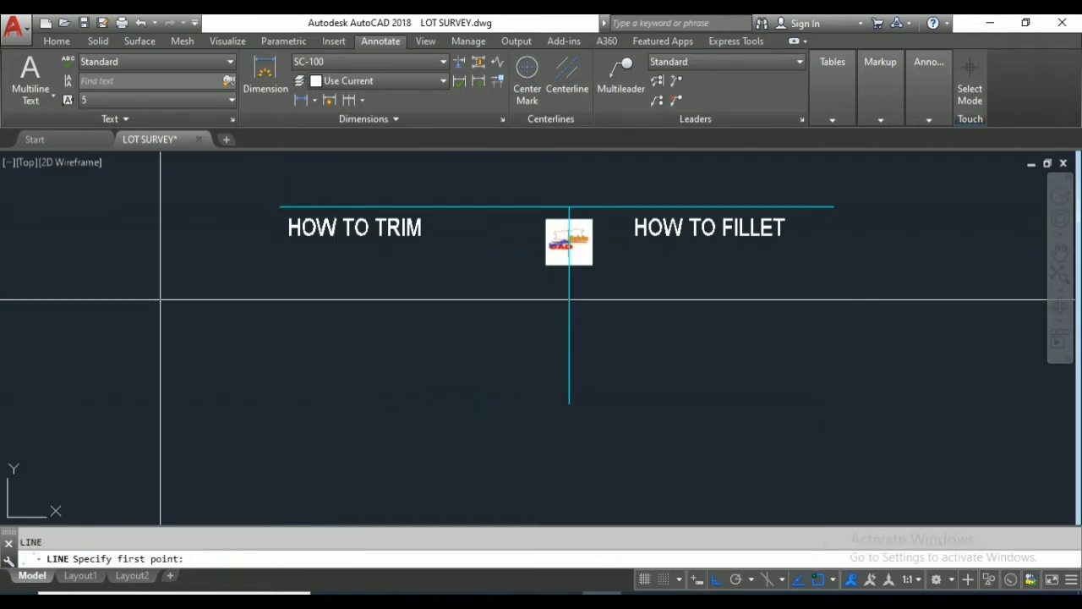
pyautogui.click(157, 291)
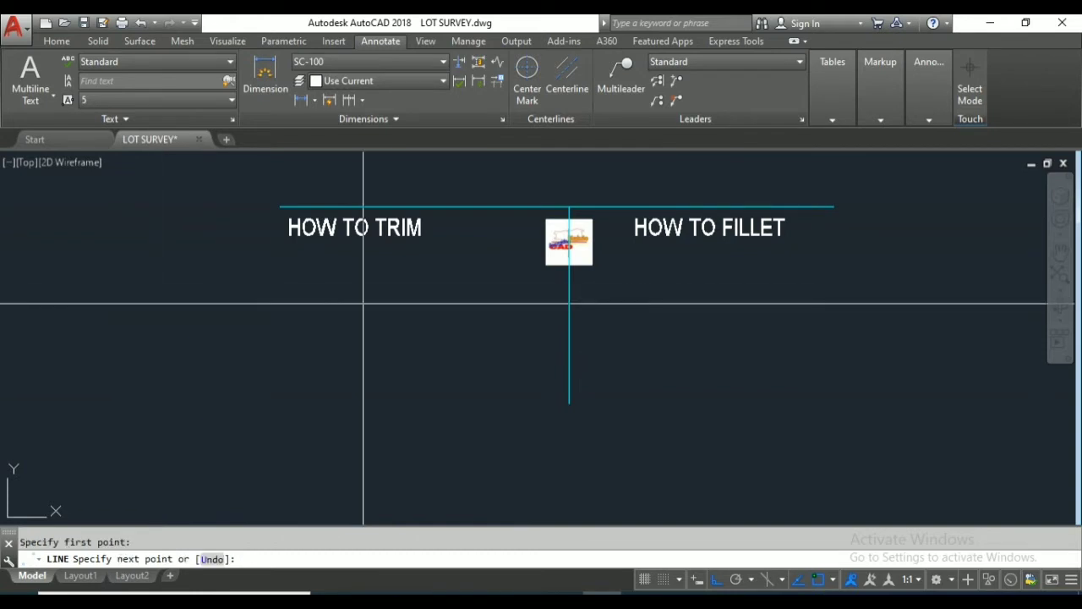
pyautogui.click(503, 305)
pyautogui.press('Return')
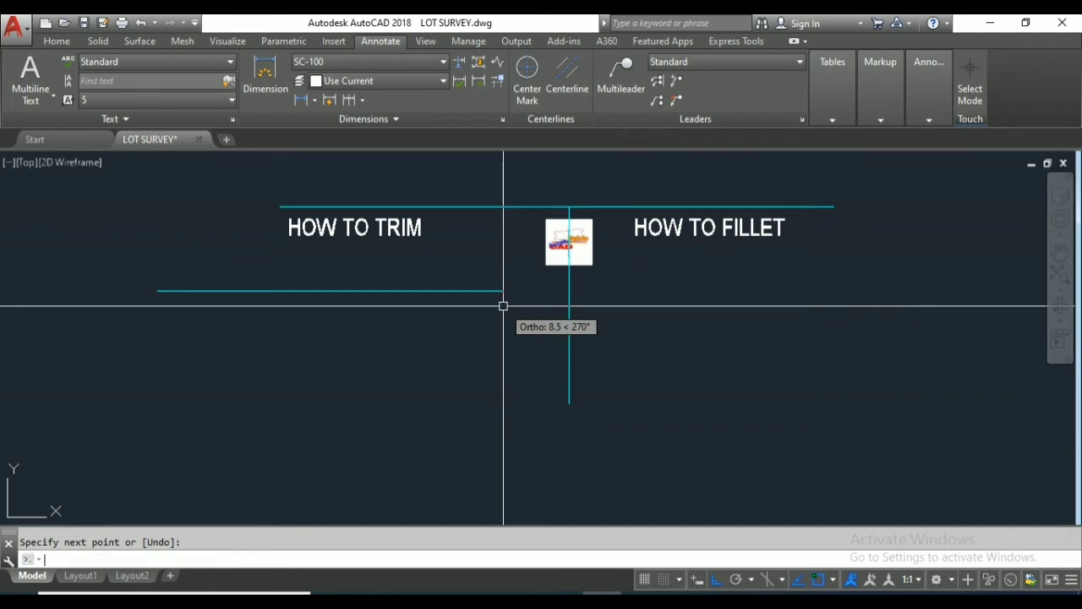
# - Move the new horizontal line further down
pyautogui.write('M')
pyautogui.press('Return')
pyautogui.click(404, 290)
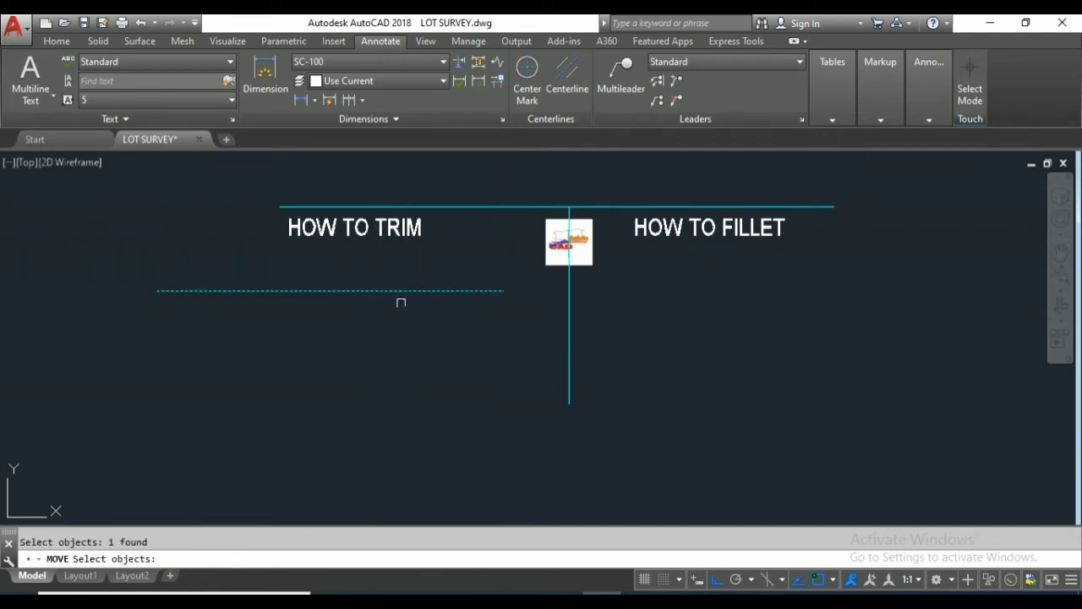
pyautogui.press('Return')
pyautogui.click(405, 350)
pyautogui.click(426, 360)
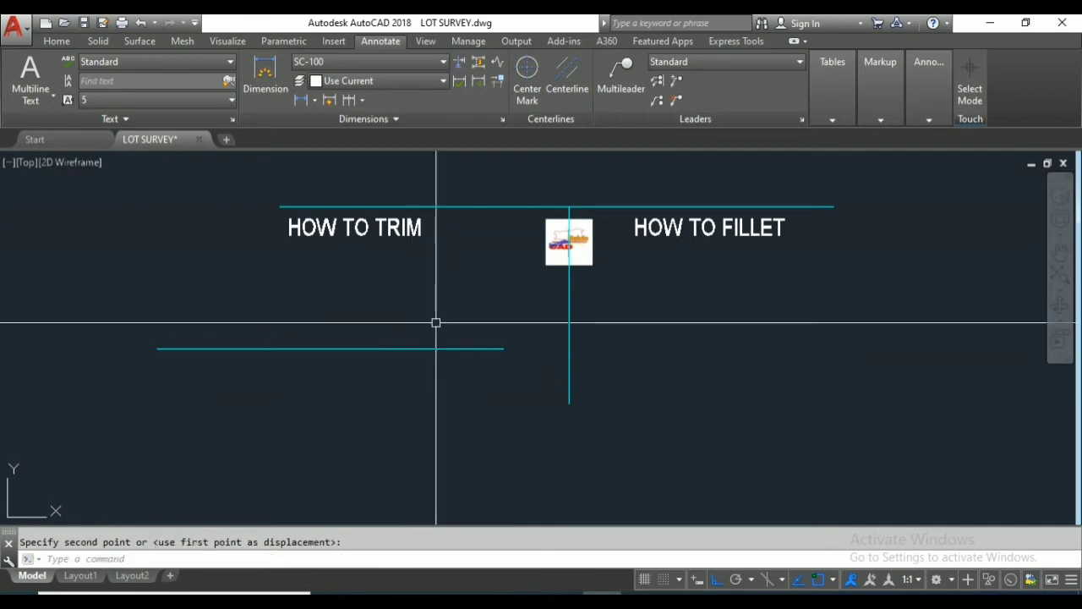
# - Draw a vertical line running down through the horizontal line to form a cross
pyautogui.write('L')
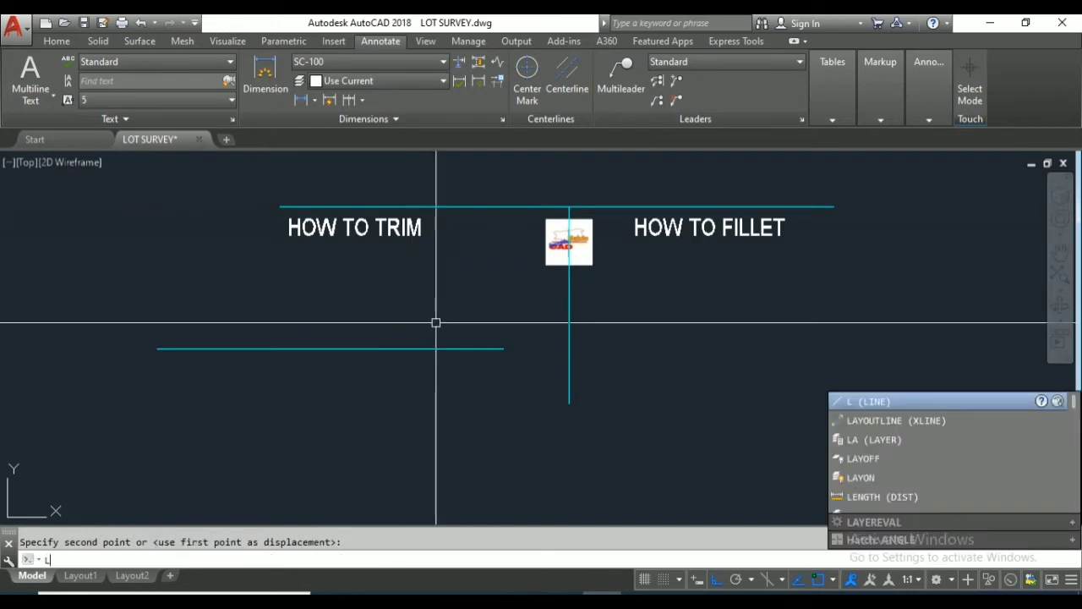
pyautogui.press('Return')
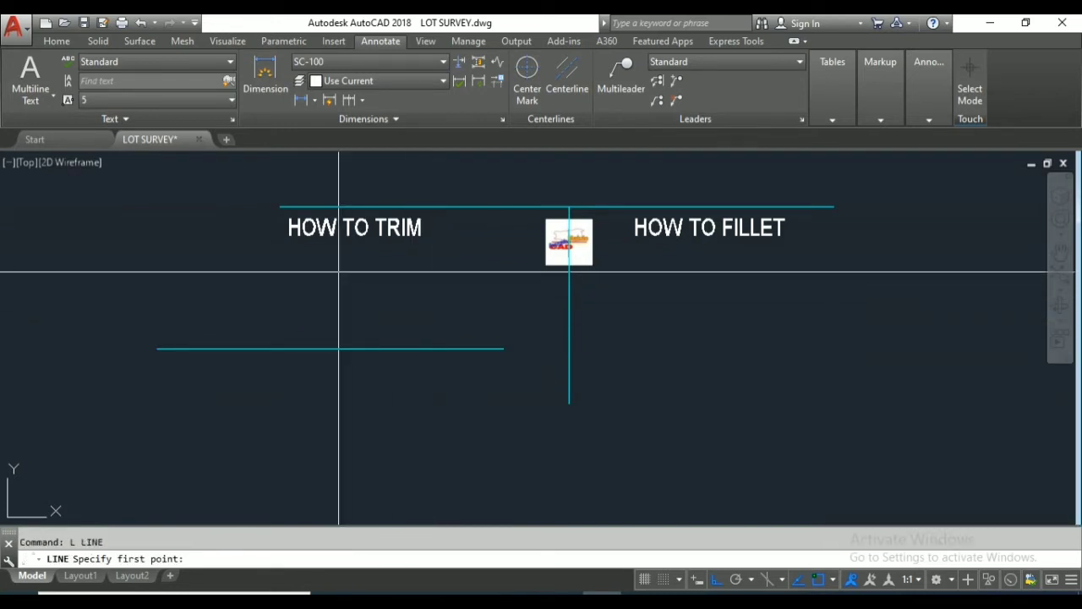
pyautogui.click(338, 271)
pyautogui.click(339, 452)
pyautogui.press('Return')
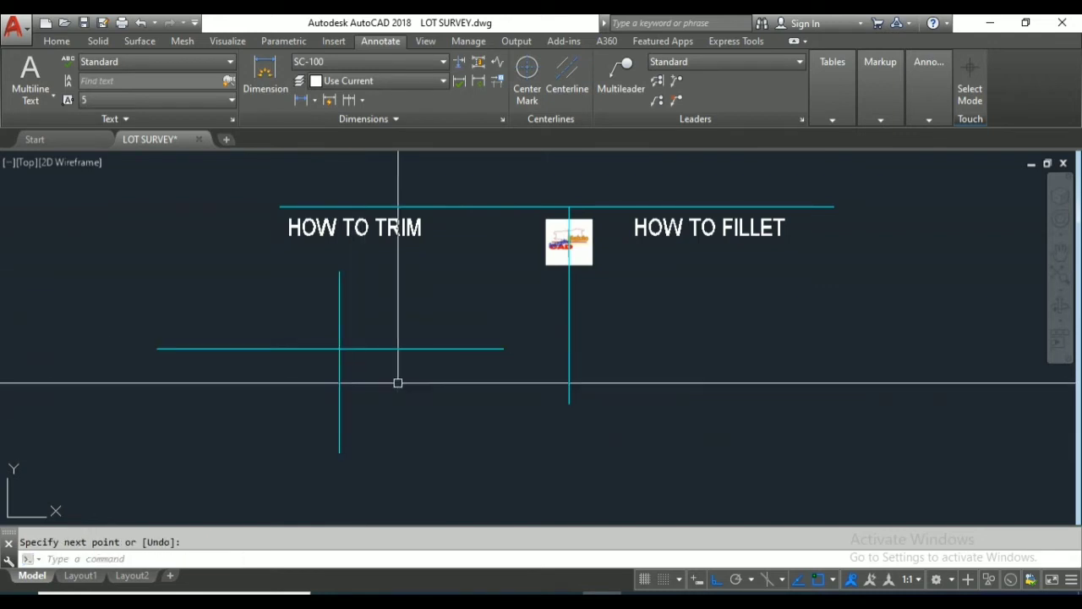
pyautogui.scroll(2, 297, 384)
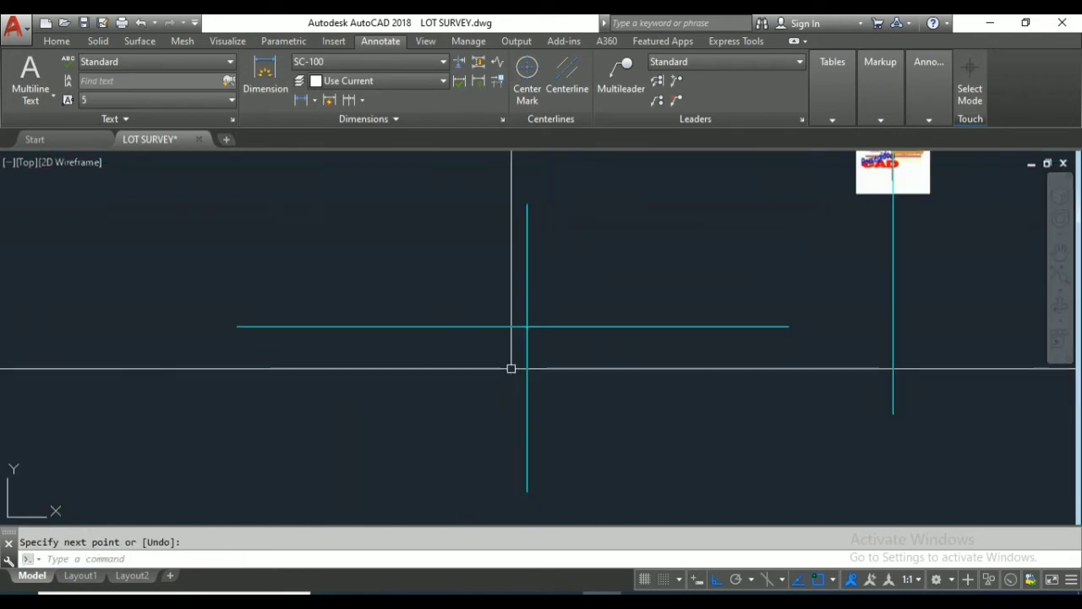
pyautogui.scroll(-2, 511, 368)
pyautogui.click(575, 279)
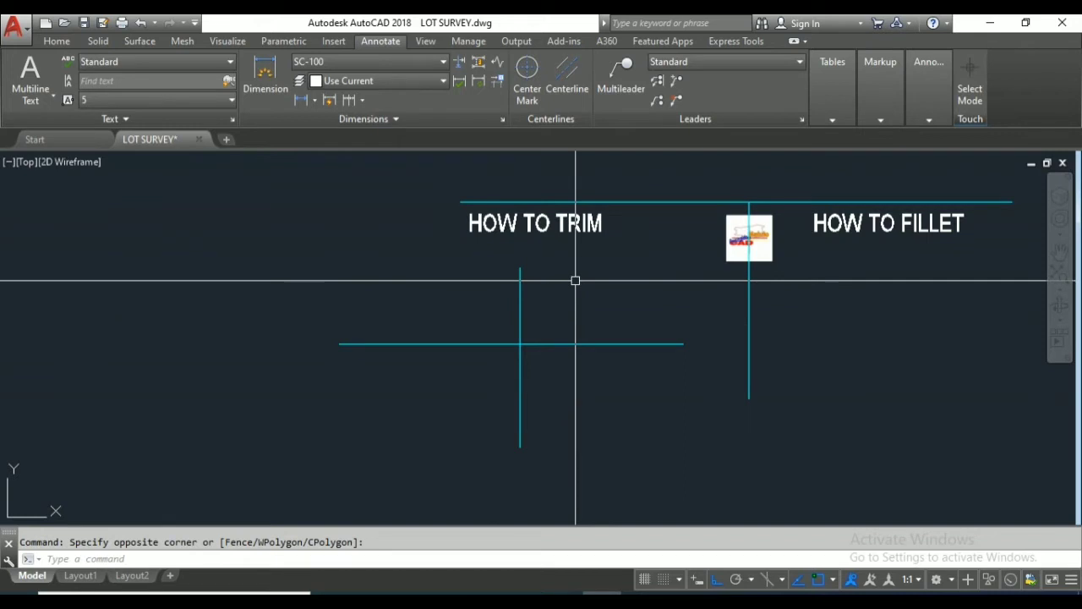
pyautogui.press('Escape')
pyautogui.write('p')
pyautogui.press('Return')
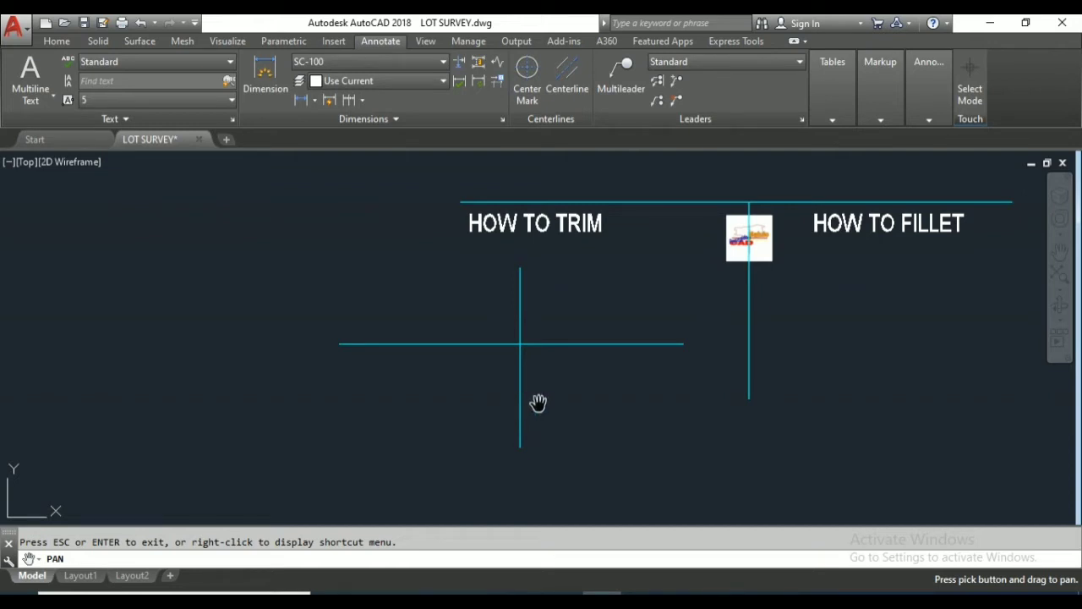
# - Using the vertical line as cutting edge, trim away the horizontal line's left portion
pyautogui.press('Escape')
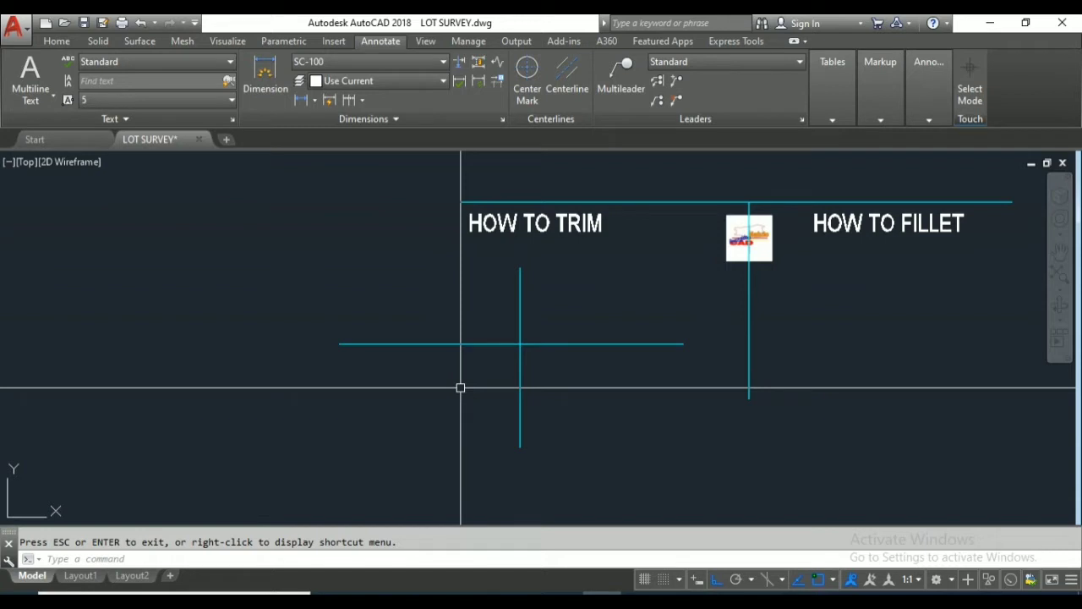
pyautogui.write('TR')
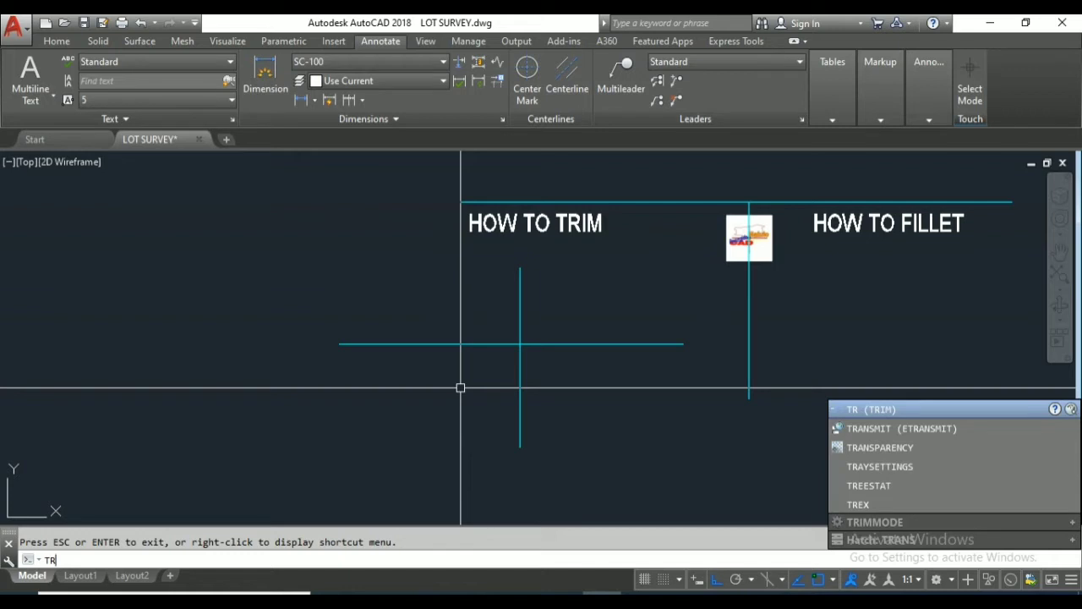
pyautogui.press('Return')
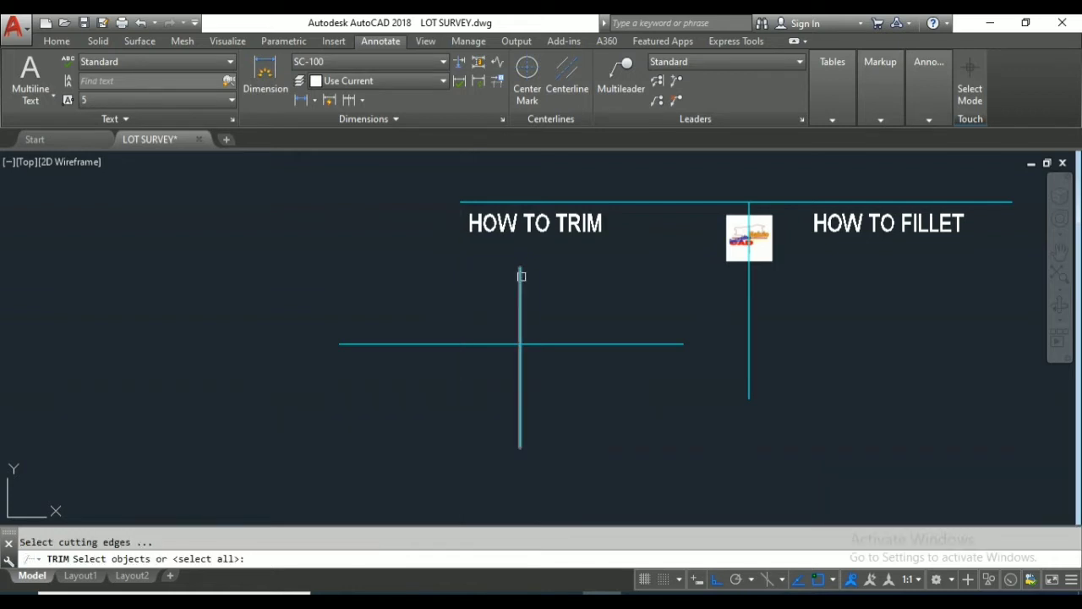
pyautogui.click(522, 276)
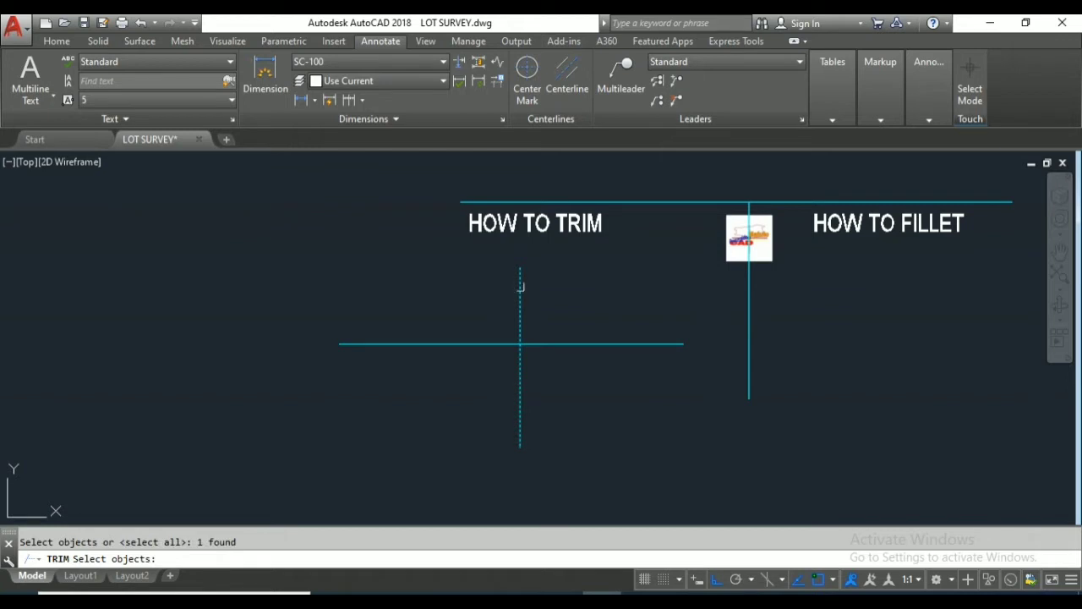
pyautogui.scroll(4, 521, 309)
pyautogui.scroll(5, 531, 319)
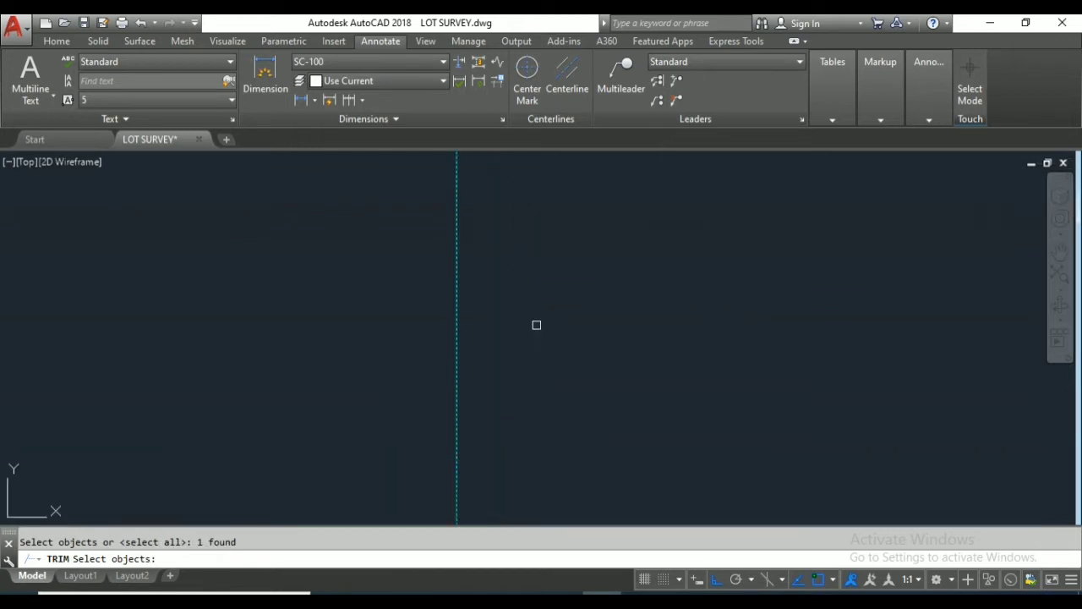
pyautogui.scroll(-5, 490, 221)
pyautogui.scroll(2, 487, 246)
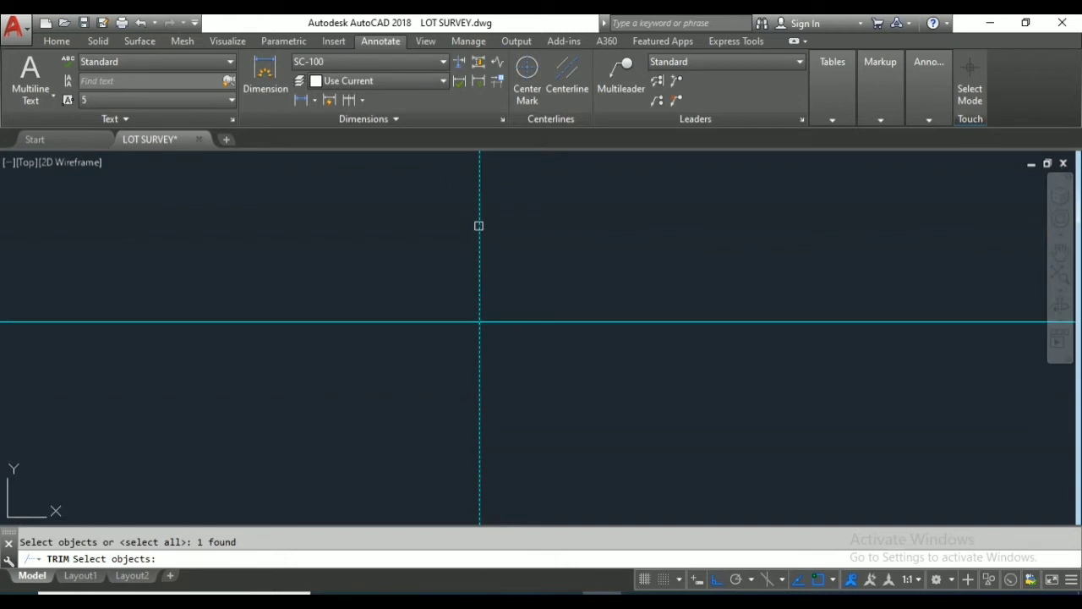
pyautogui.scroll(-2, 487, 229)
pyautogui.scroll(-2, 491, 233)
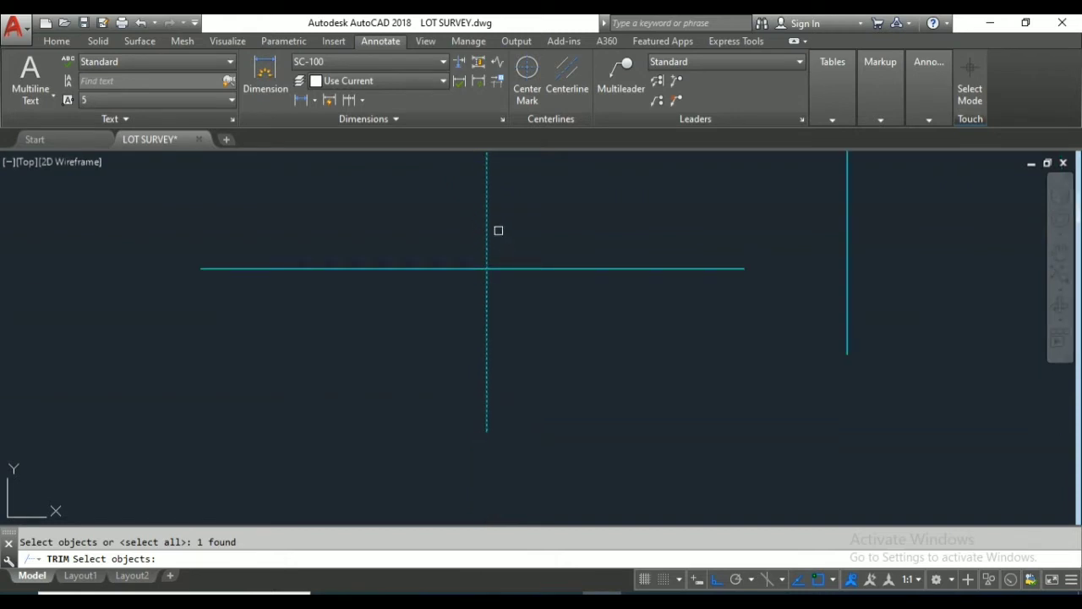
pyautogui.scroll(-2, 505, 287)
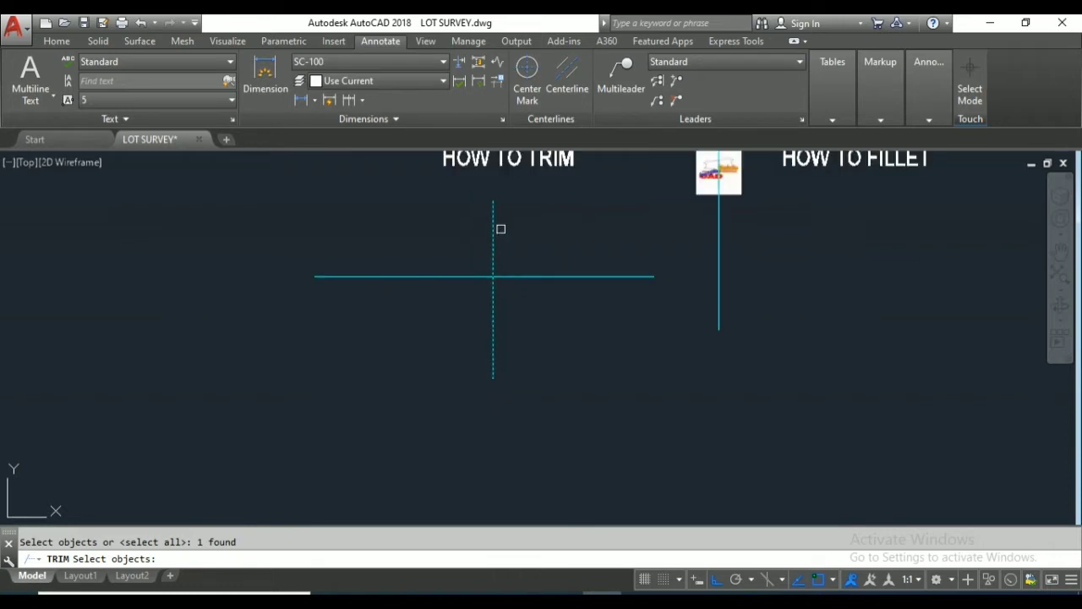
pyautogui.press('Return')
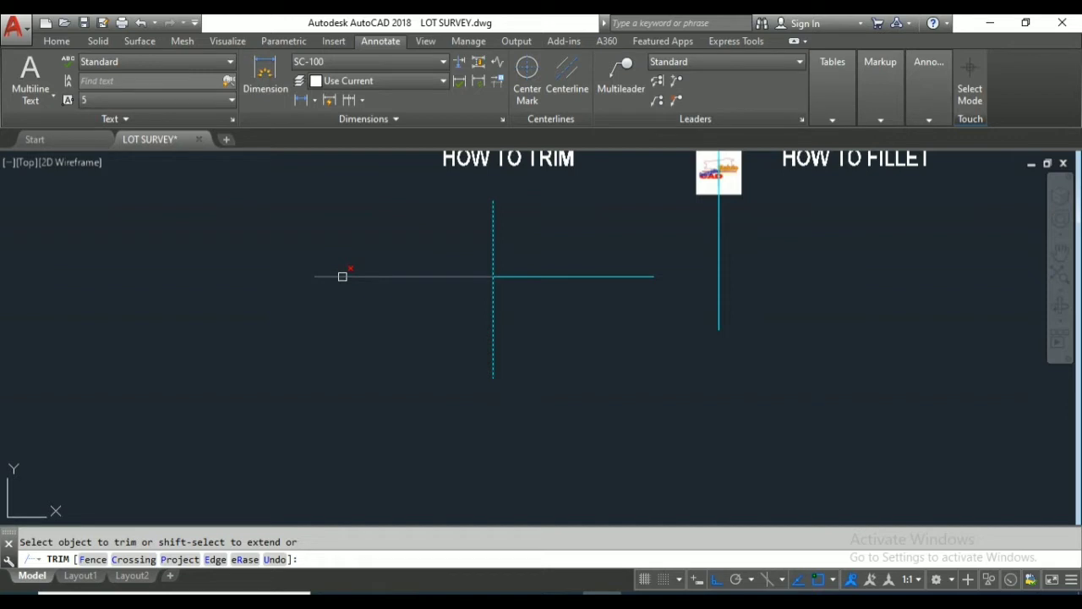
pyautogui.click(343, 276)
pyautogui.press('Return')
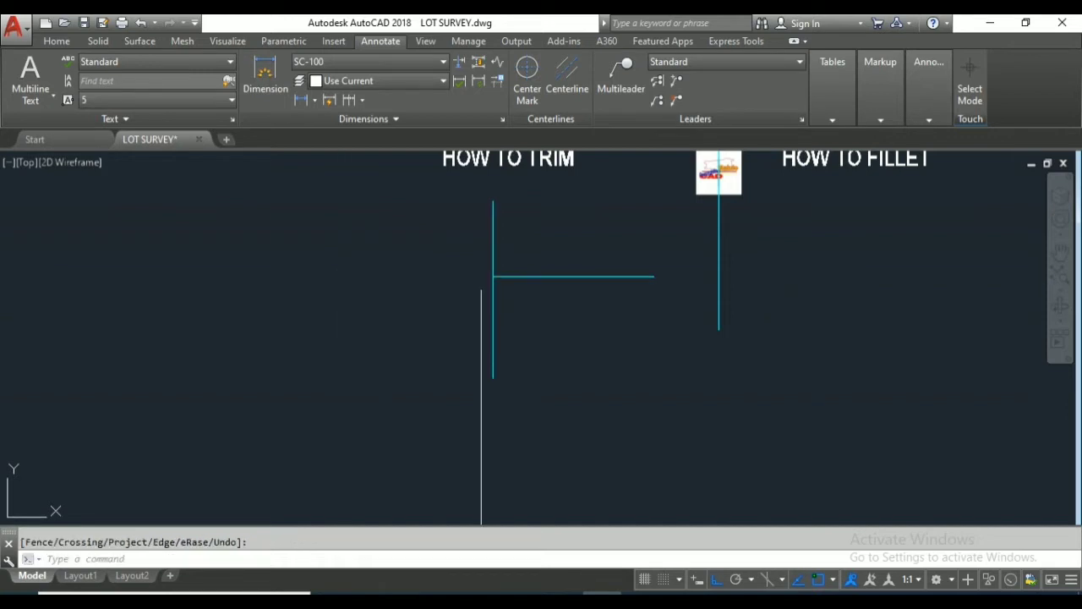
pyautogui.scroll(2, 564, 240)
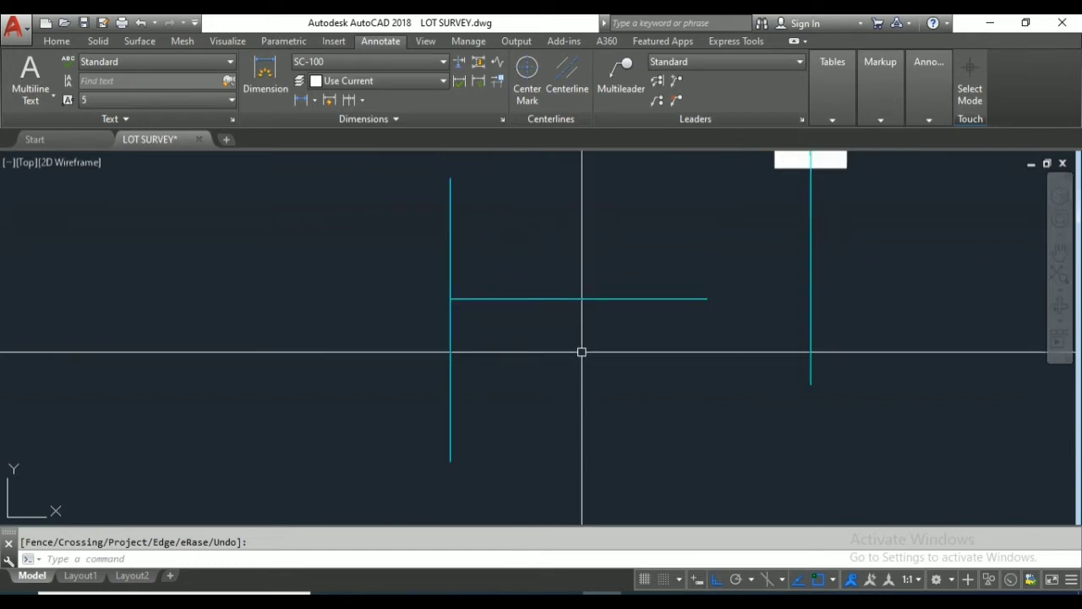
# - Cut the vertical line's upper part off at the horizontal line, forming an L corner
pyautogui.write('TR')
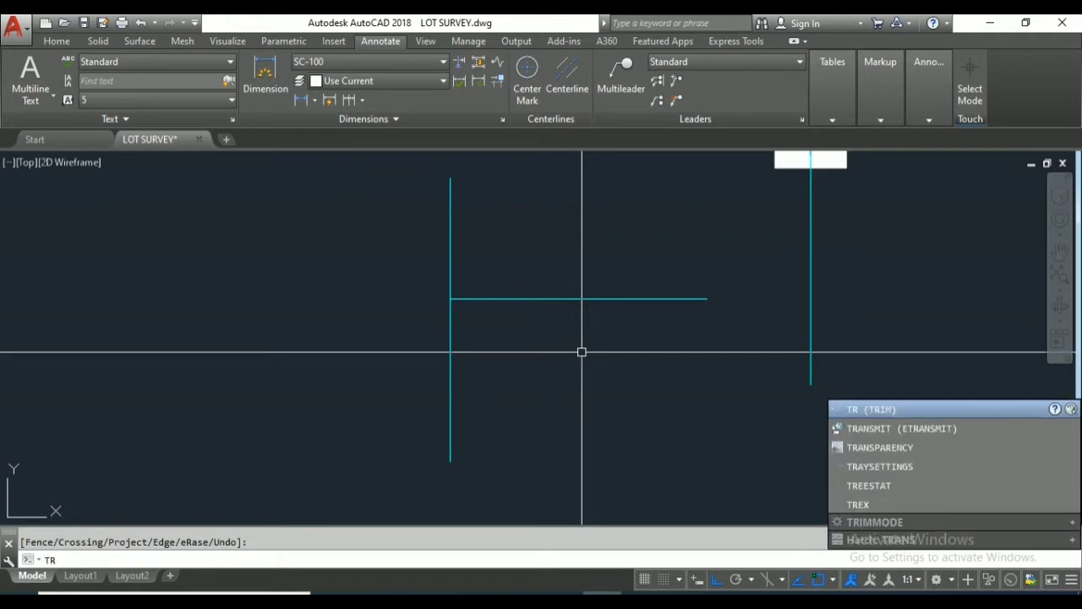
pyautogui.press('Return')
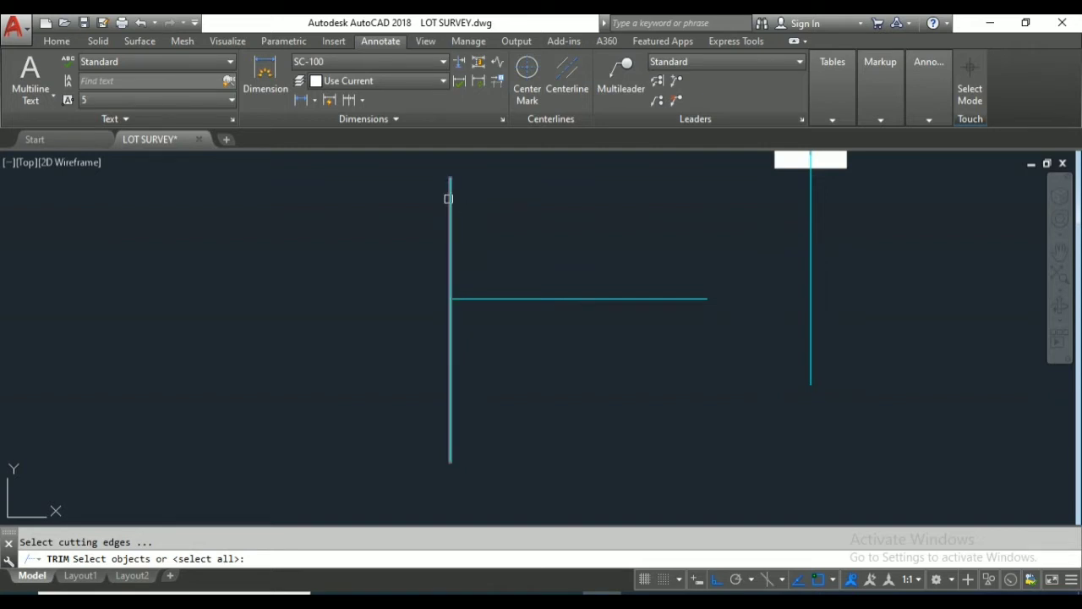
pyautogui.click(524, 301)
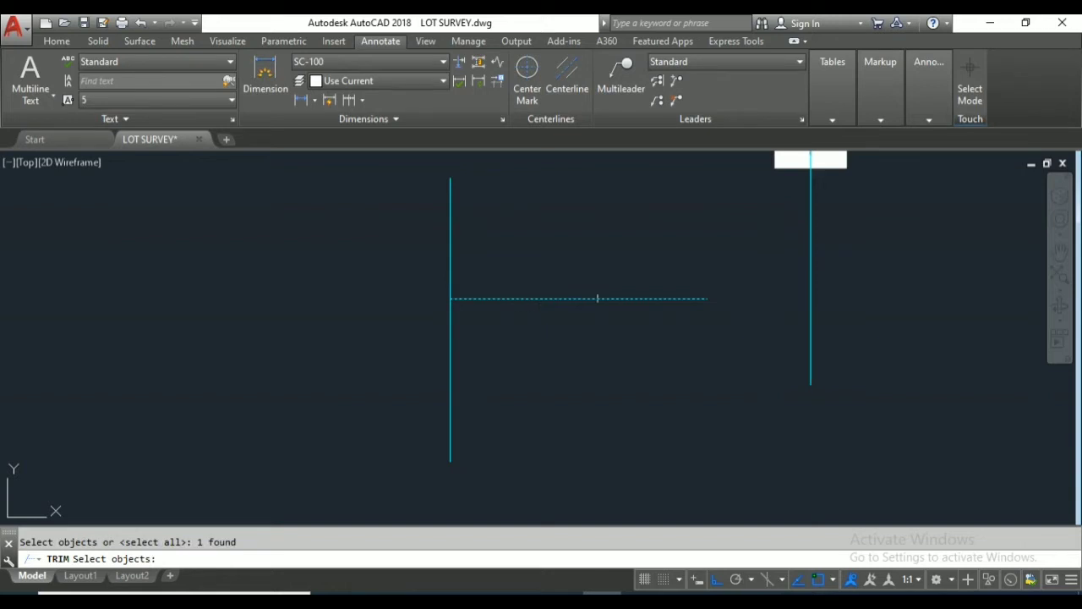
pyautogui.press('Return')
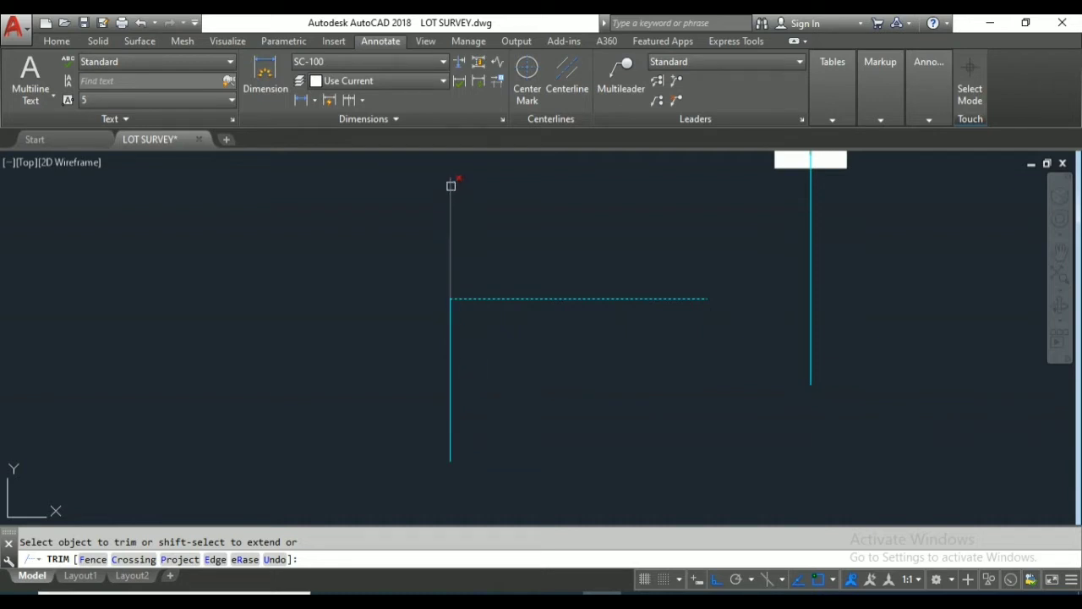
pyautogui.click(451, 185)
pyautogui.click(448, 415)
pyautogui.press('Escape')
pyautogui.scroll(-2, 508, 324)
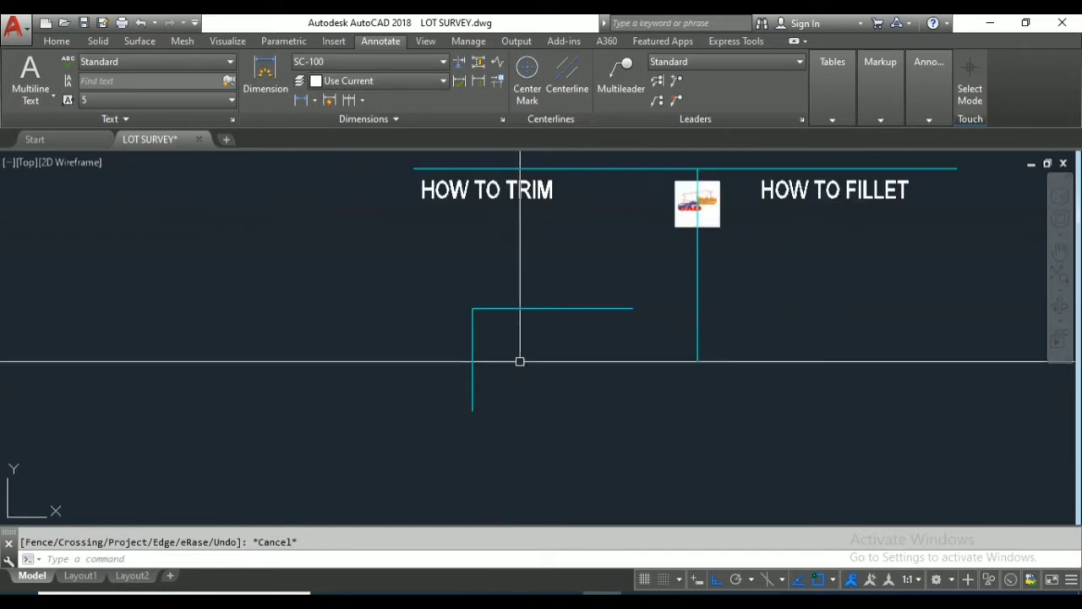
pyautogui.click(508, 232)
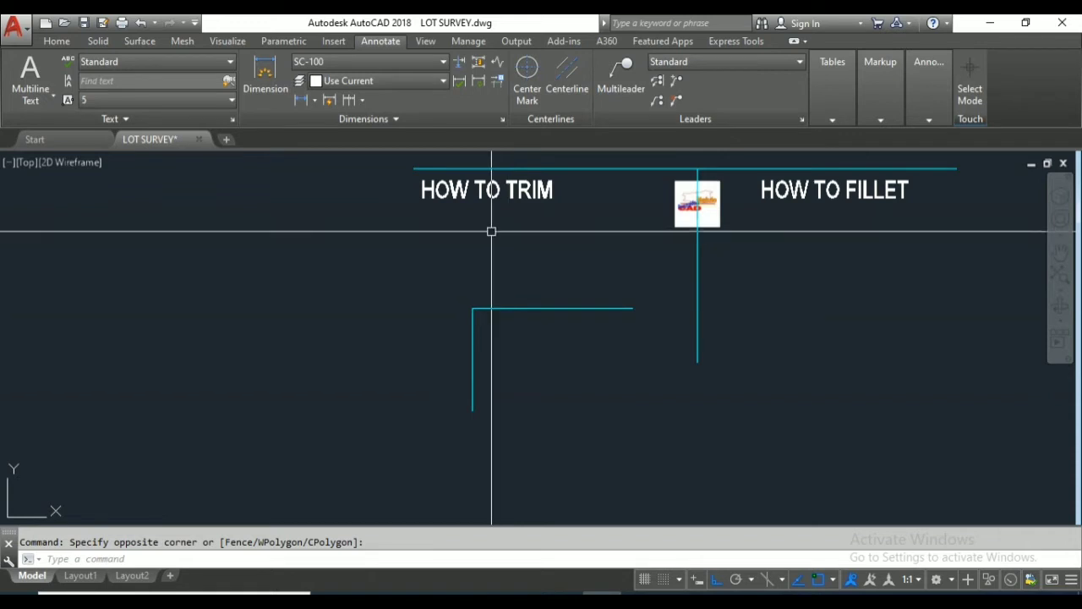
pyautogui.scroll(4, 496, 375)
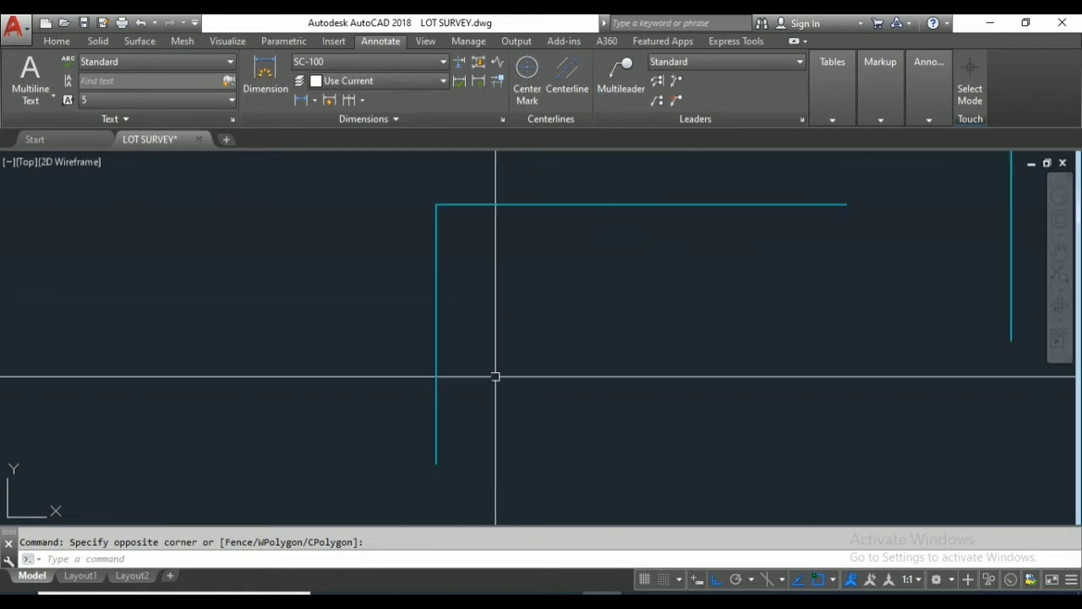
pyautogui.scroll(-2, 472, 329)
pyautogui.scroll(-2, 449, 333)
pyautogui.scroll(-2, 461, 218)
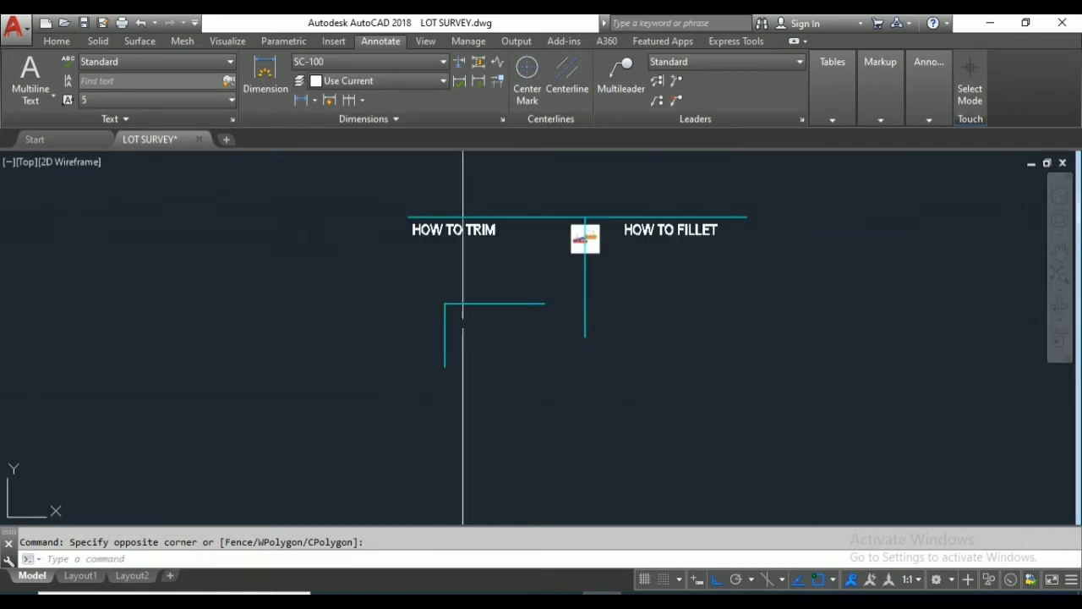
pyautogui.scroll(4, 523, 248)
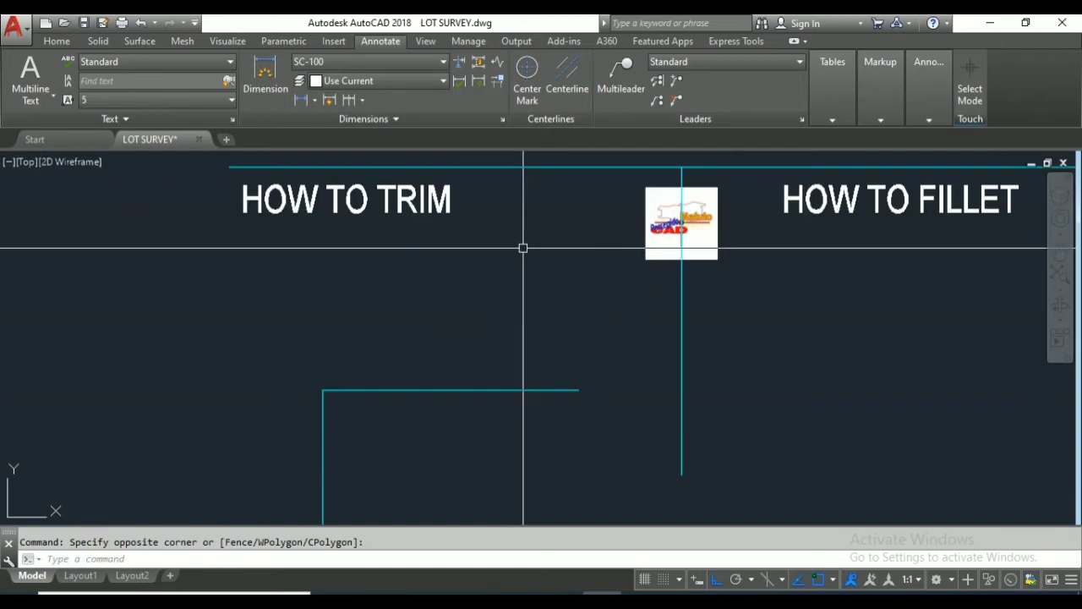
pyautogui.scroll(-2, 523, 247)
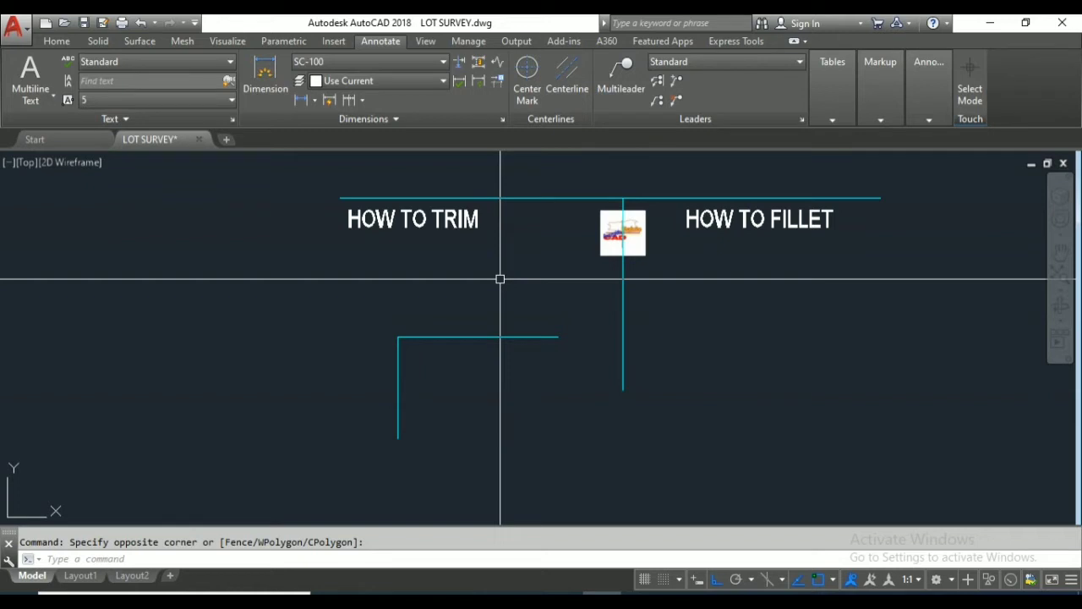
pyautogui.press('Escape')
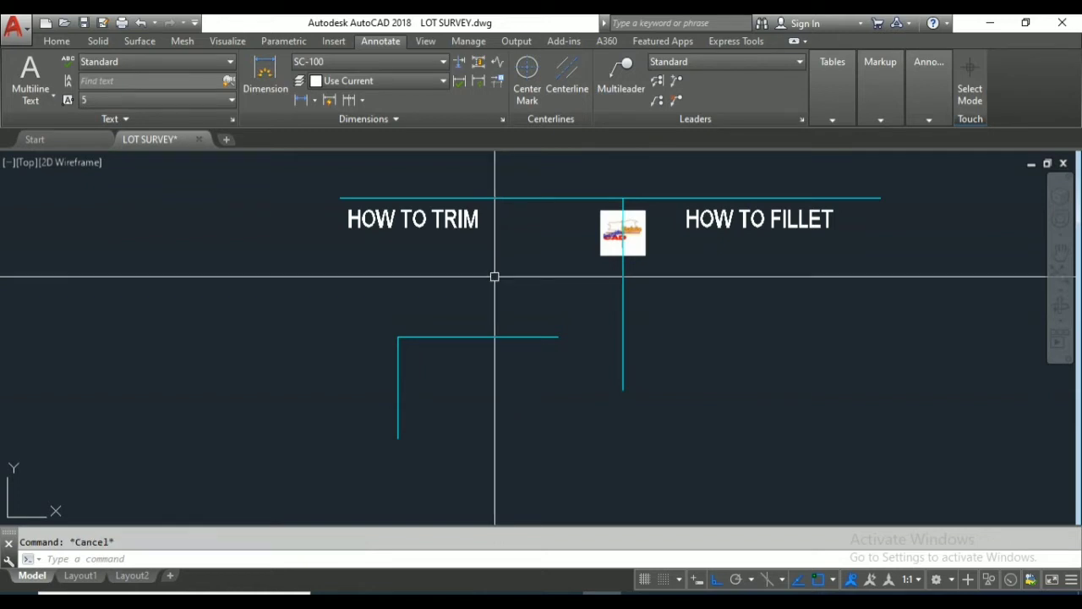
pyautogui.write('u')
# - Undo the last action, then trim the line ends left of the rectangle using its edges
pyautogui.press('Return')
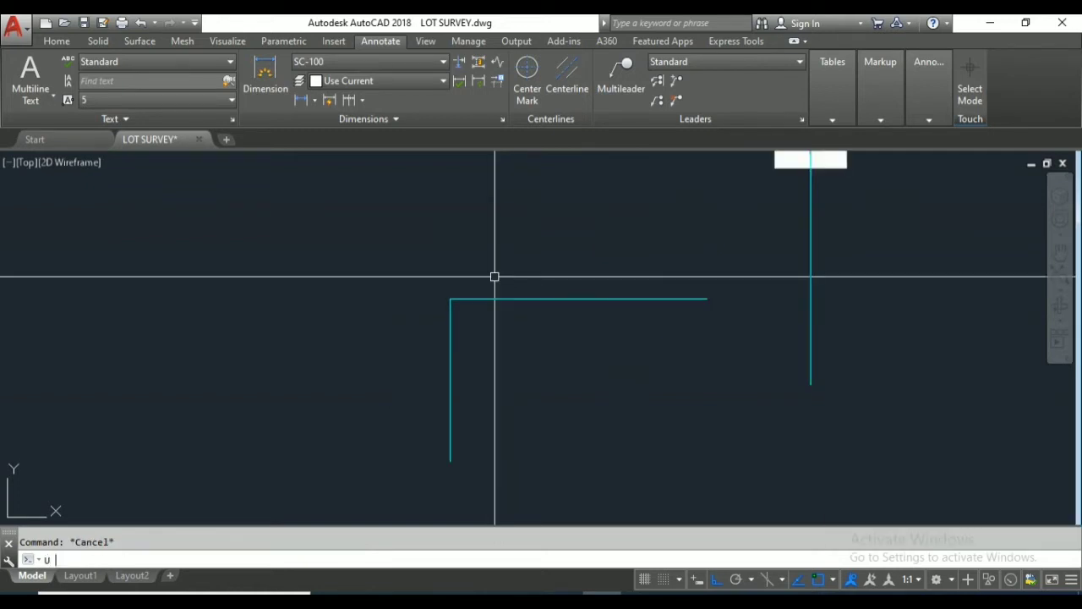
pyautogui.scroll(-2, 425, 321)
pyautogui.write('TR')
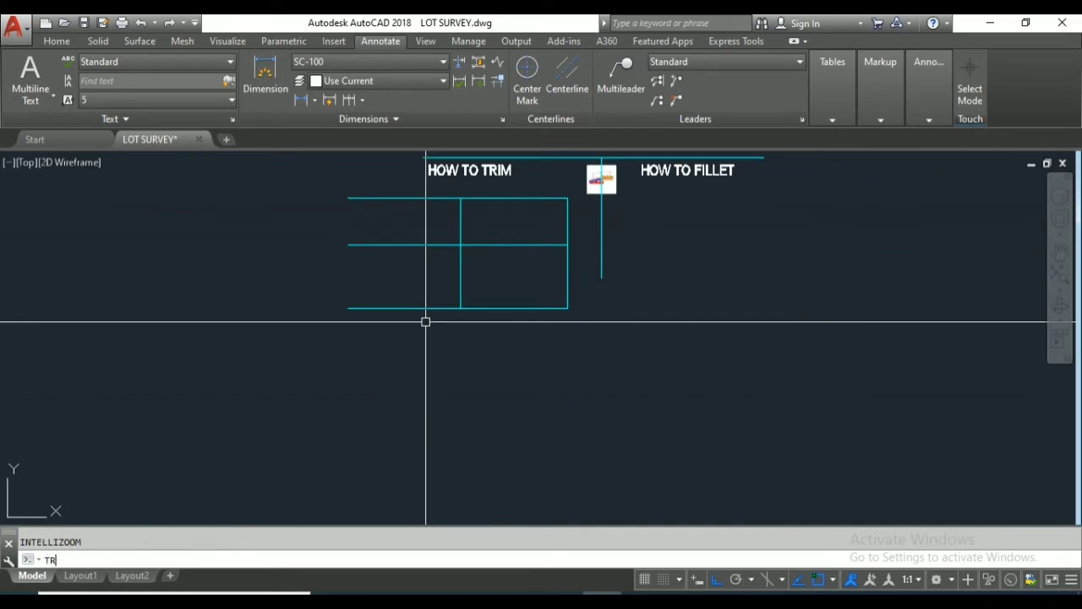
pyautogui.press('Return')
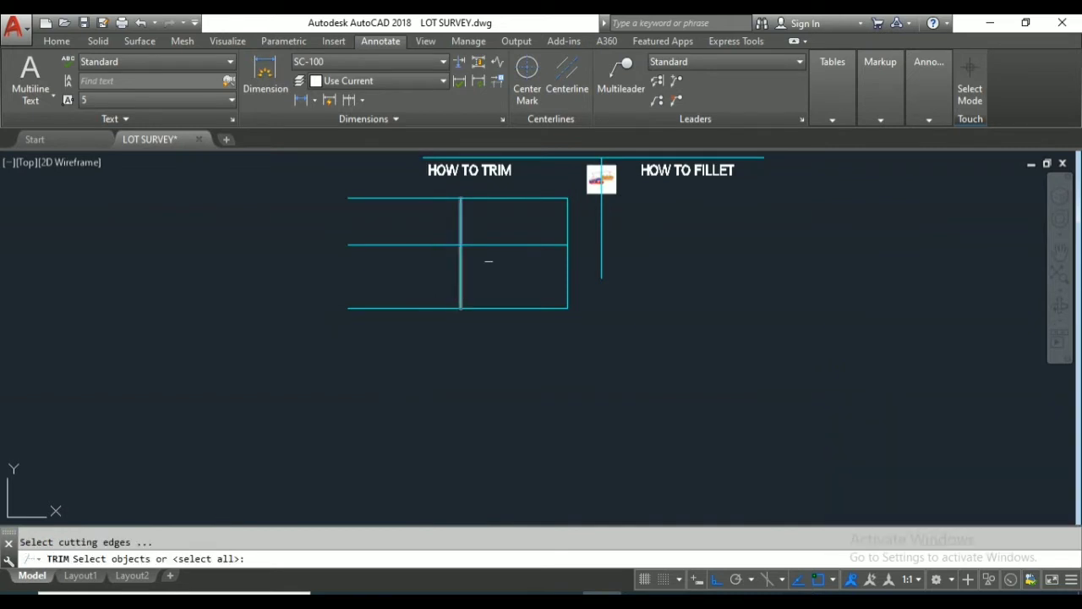
pyautogui.click(574, 194)
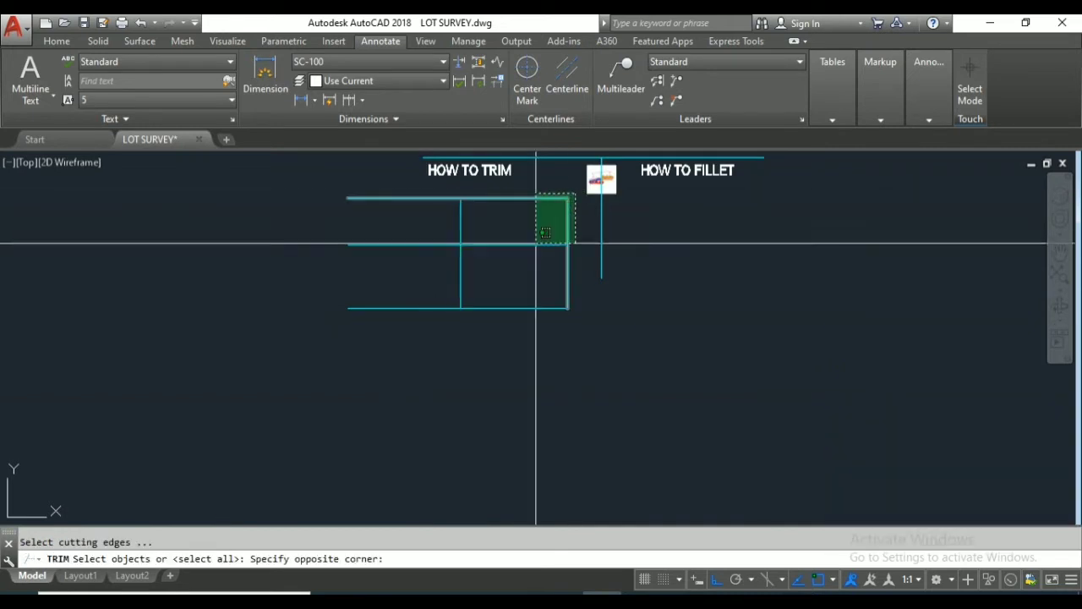
pyautogui.click(443, 347)
pyautogui.scroll(2, 575, 203)
pyautogui.moveTo(578, 220); pyautogui.dragTo(584, 303, button='middle')
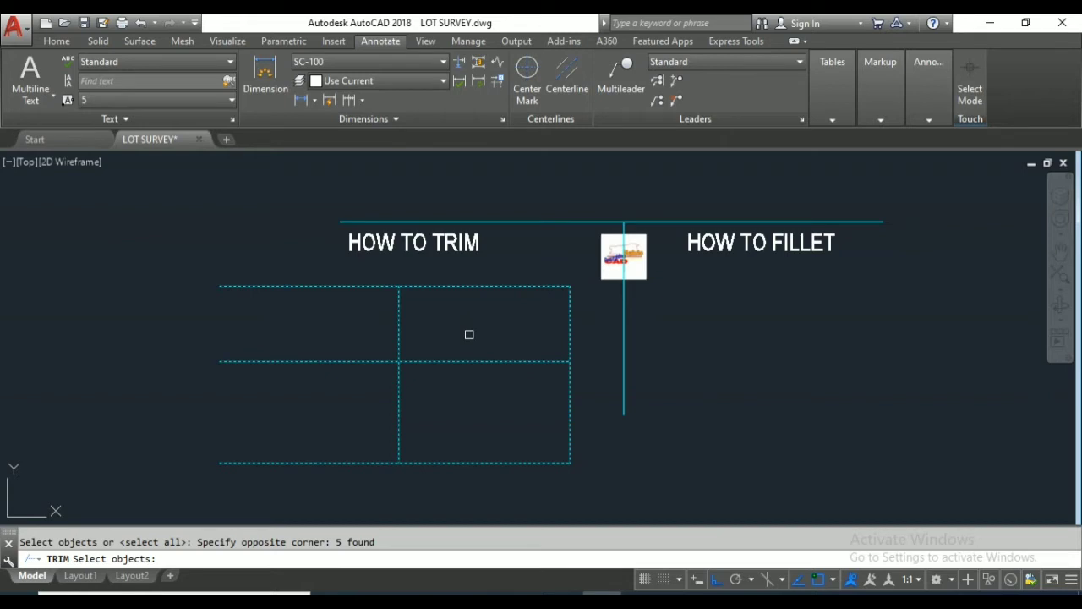
pyautogui.press('Return')
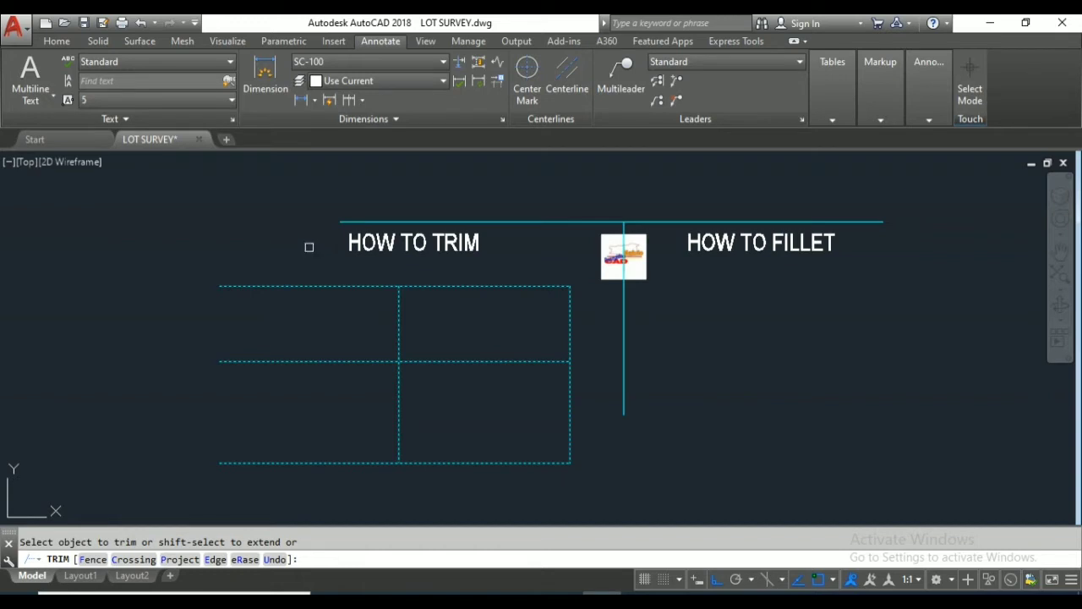
pyautogui.click(309, 246)
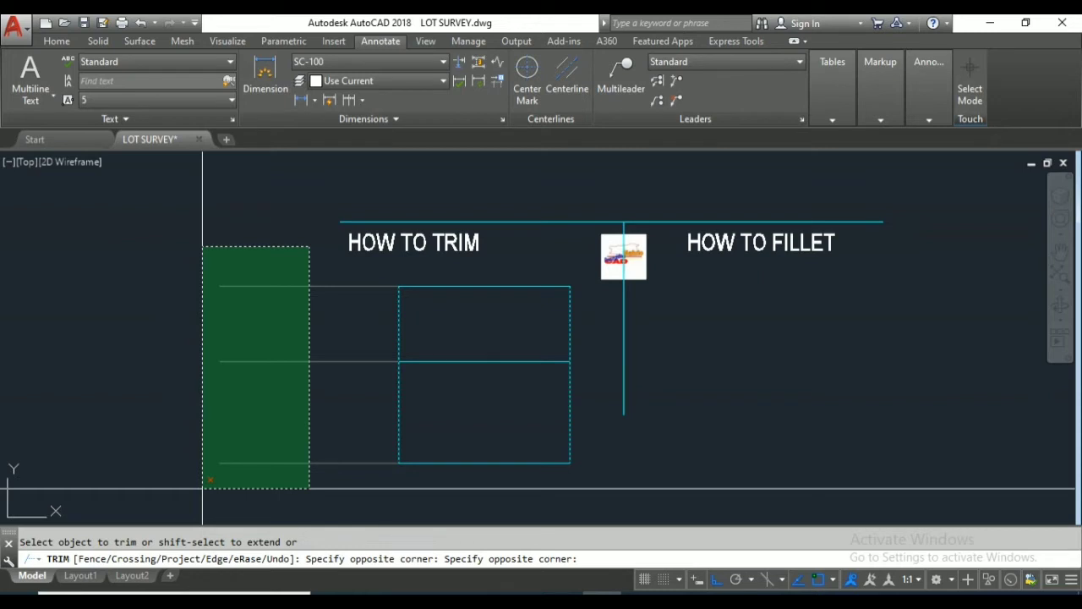
pyautogui.click(202, 488)
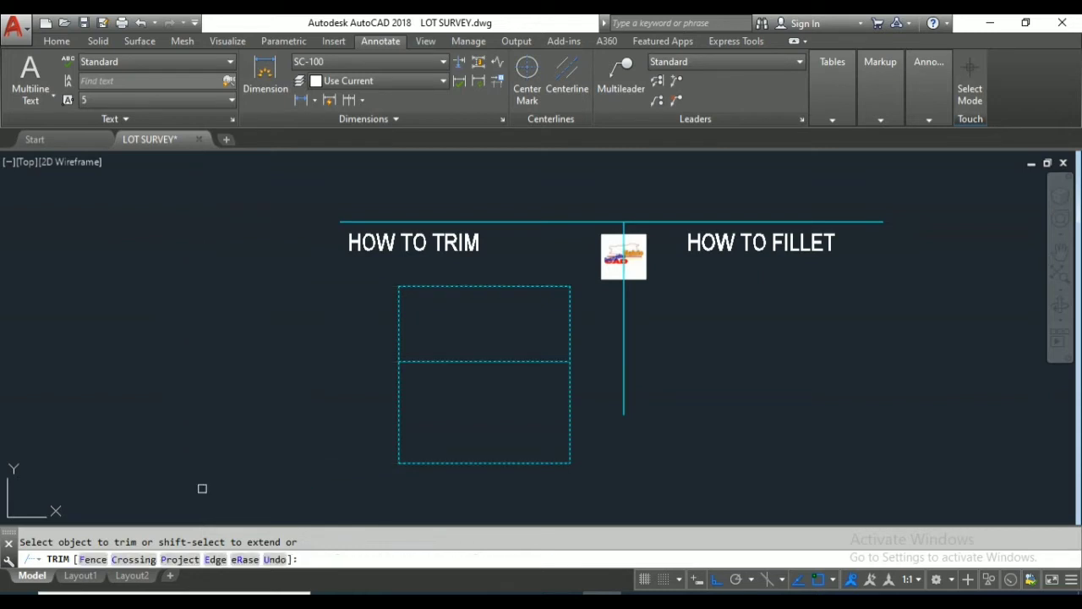
pyautogui.press('Escape')
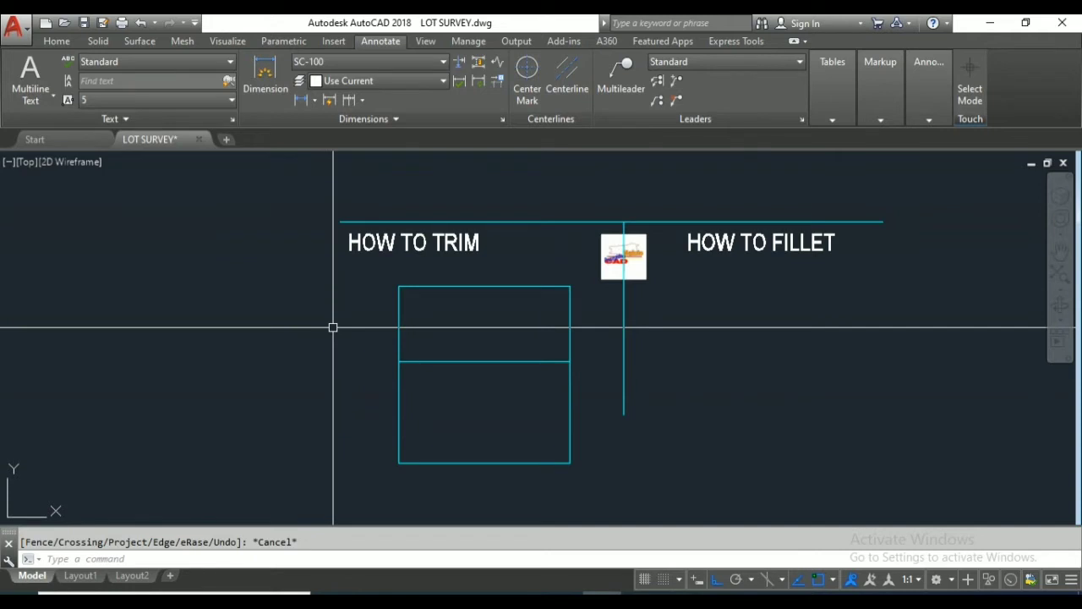
# - Start the Fillet command and zoom around the HOW TO TRIM lines
pyautogui.write('f')
pyautogui.press('Return')
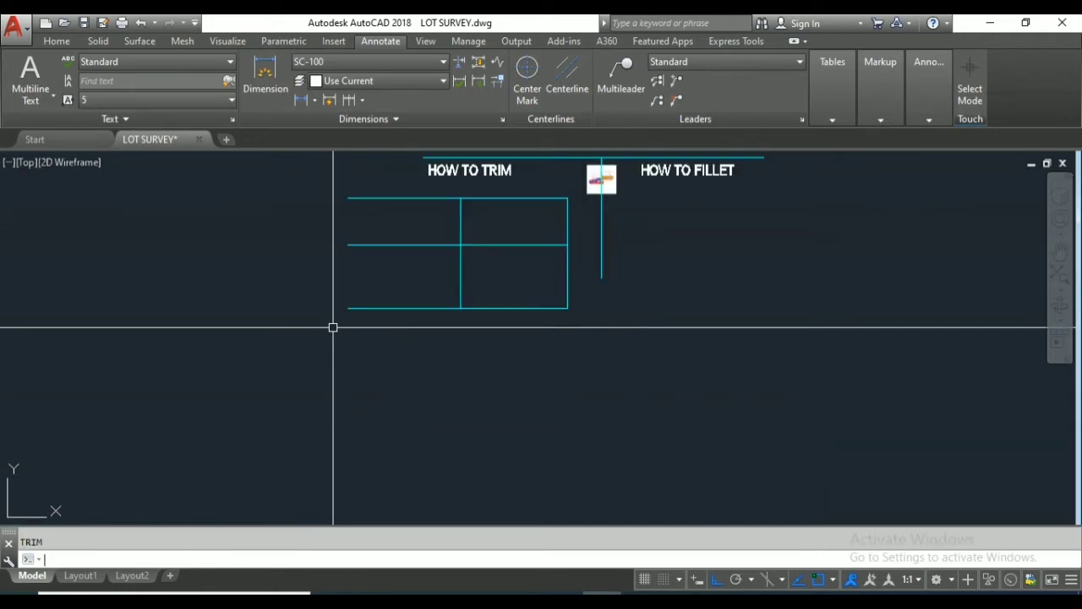
pyautogui.scroll(3, 339, 296)
pyautogui.scroll(3, 423, 356)
pyautogui.scroll(-2, 446, 392)
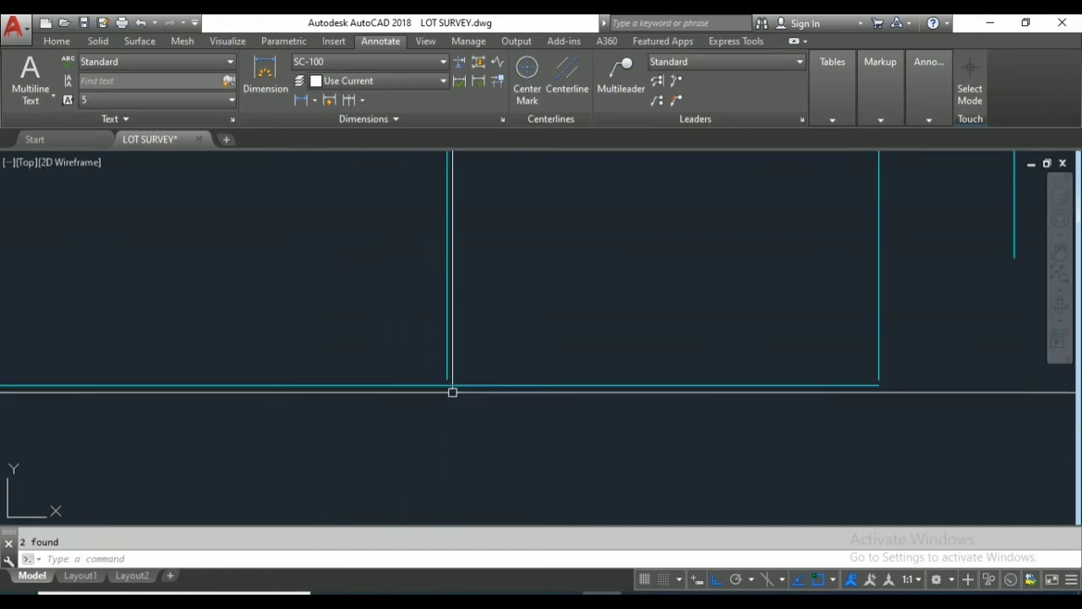
pyautogui.scroll(-3, 450, 372)
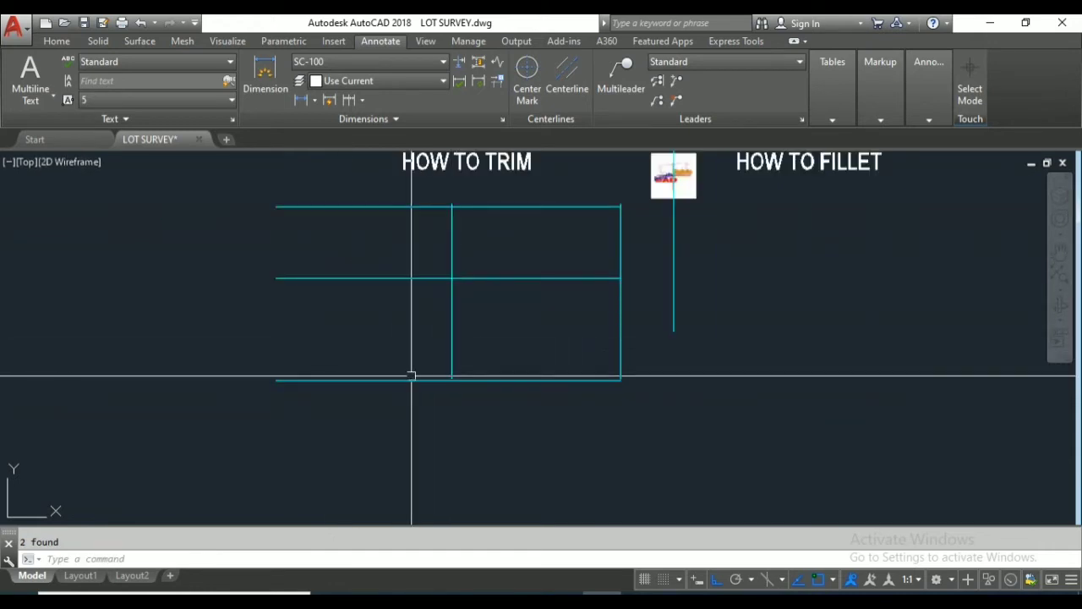
pyautogui.scroll(4, 423, 378)
pyautogui.scroll(2, 519, 386)
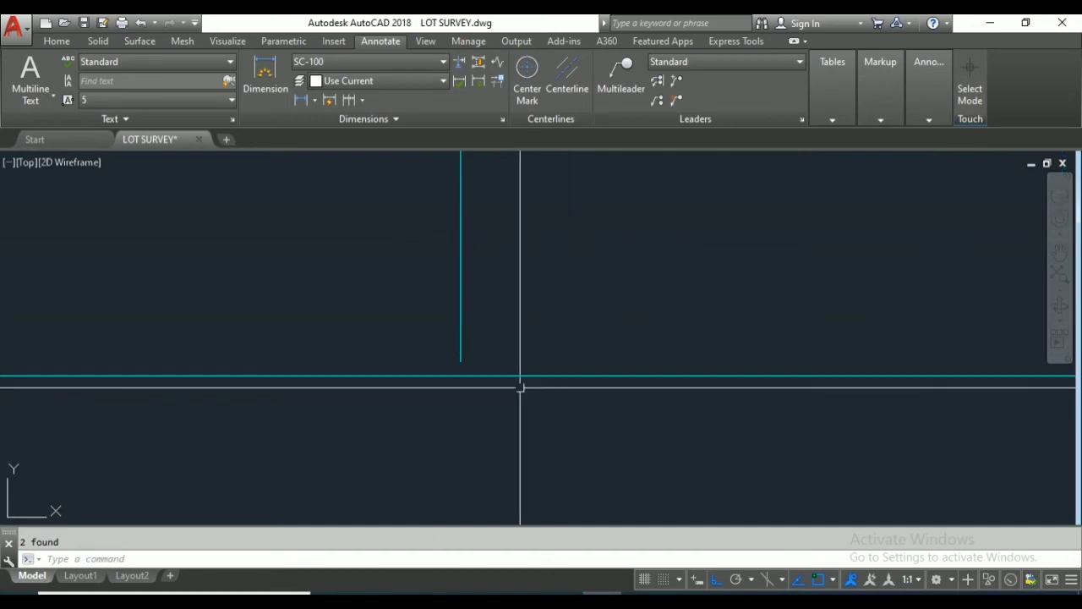
pyautogui.scroll(1, 520, 387)
pyautogui.scroll(3, 401, 320)
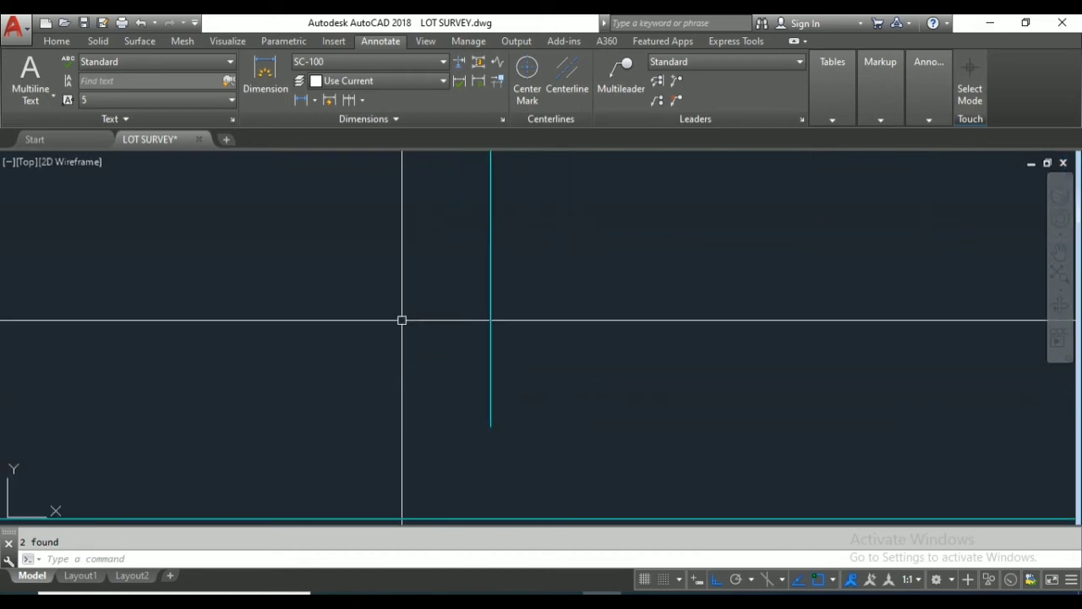
pyautogui.scroll(-2, 397, 319)
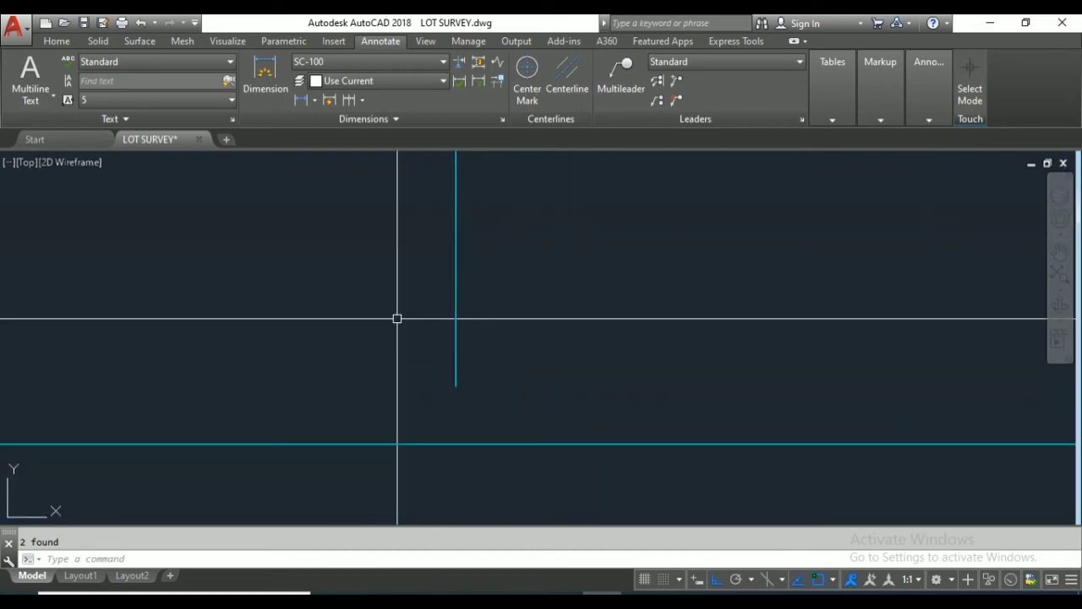
# - Trim the vertical line so it stops short of the horizontal line below
pyautogui.write('TR')
pyautogui.press('Return')
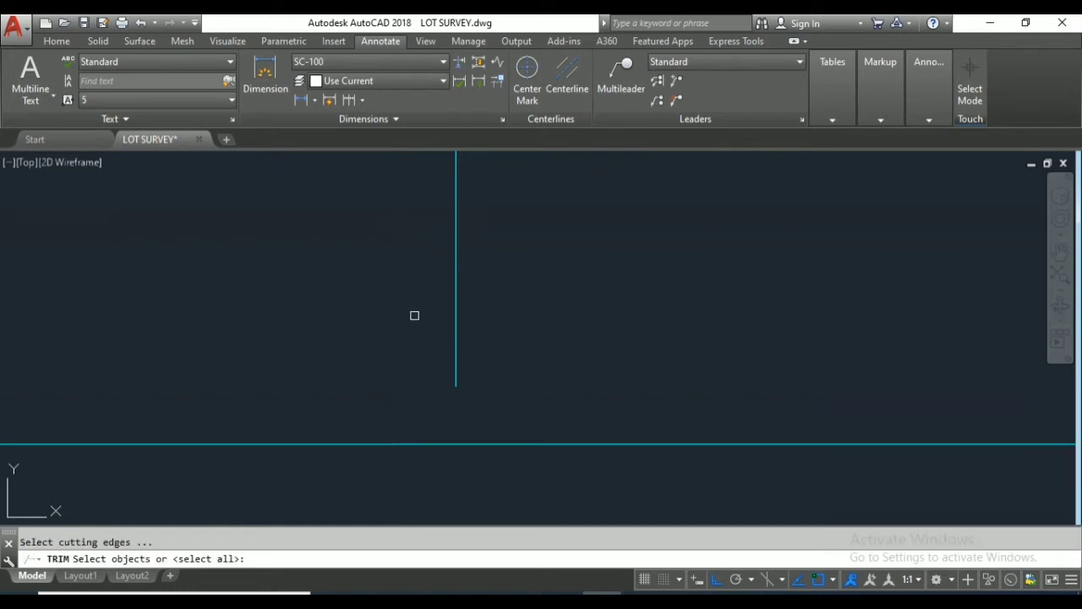
pyautogui.click(458, 296)
pyautogui.press('Return')
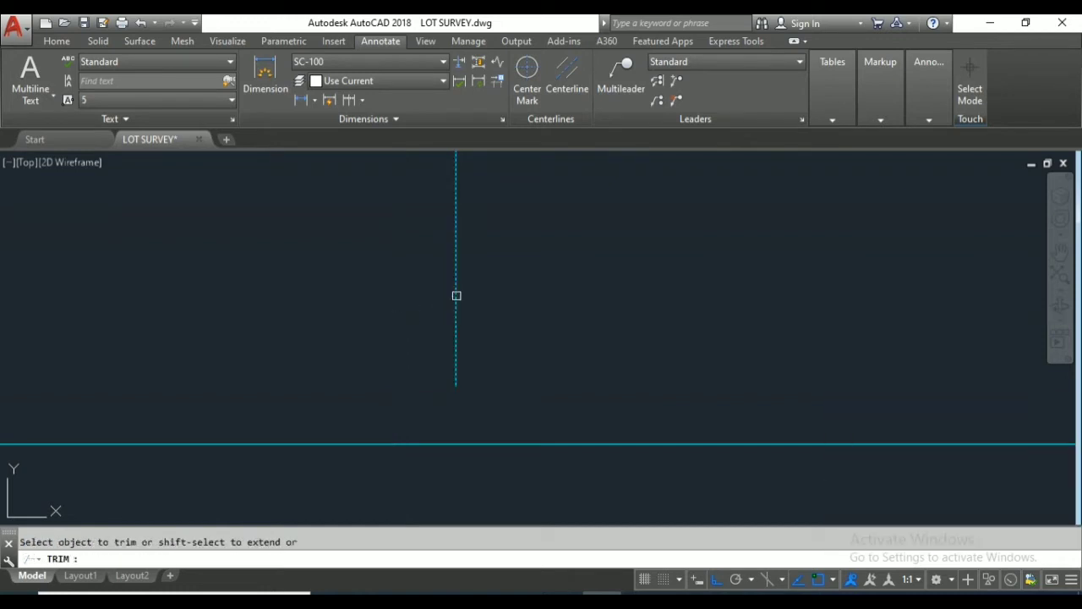
pyautogui.scroll(-2, 401, 358)
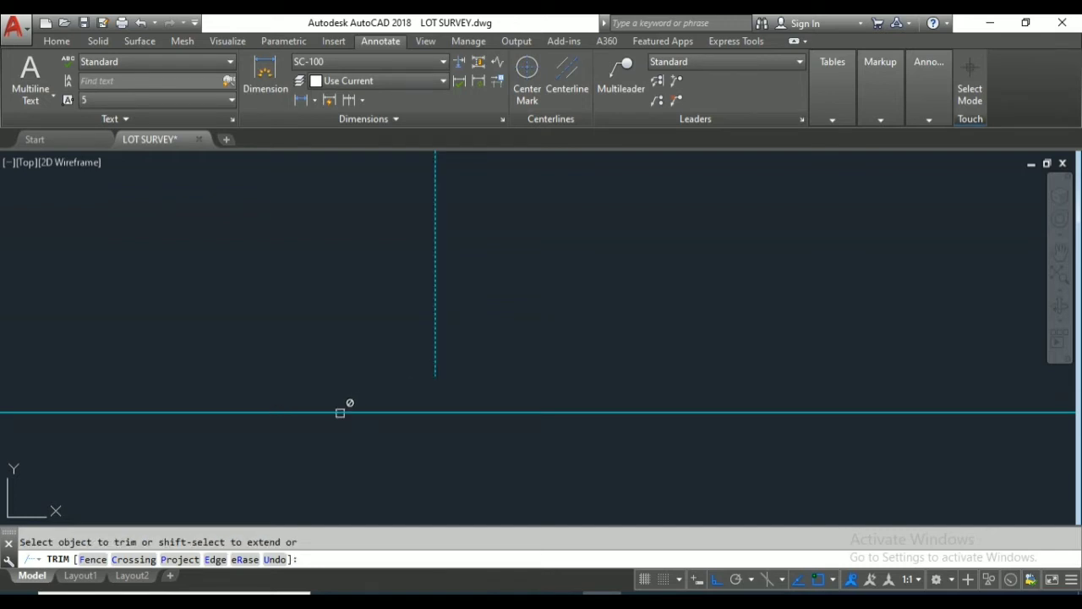
pyautogui.click(425, 386)
pyautogui.press('Escape')
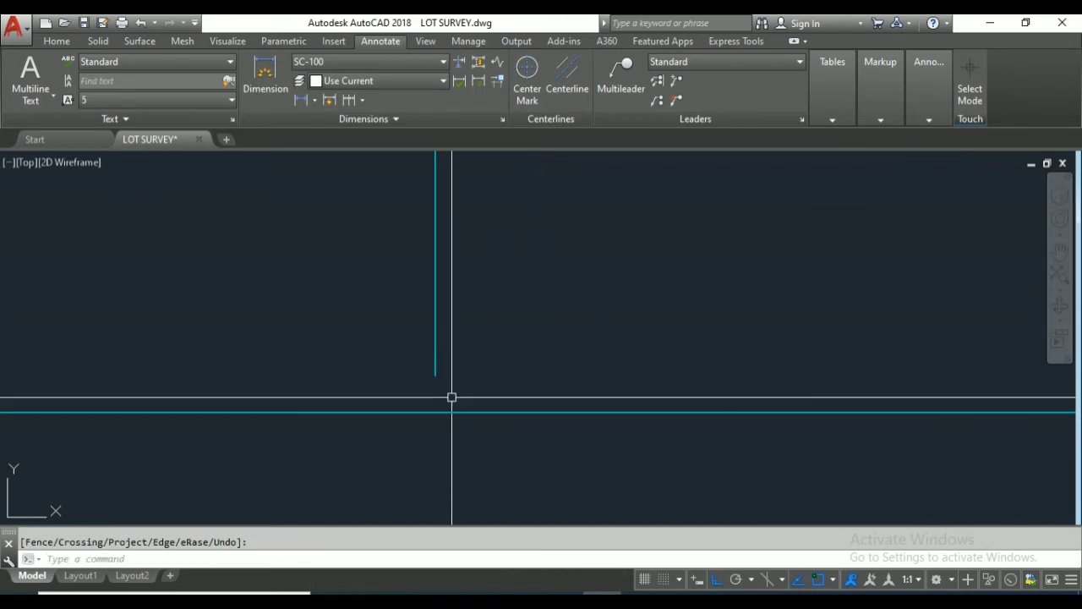
pyautogui.click(435, 364)
pyautogui.scroll(5, 457, 355)
pyautogui.scroll(-2, 470, 315)
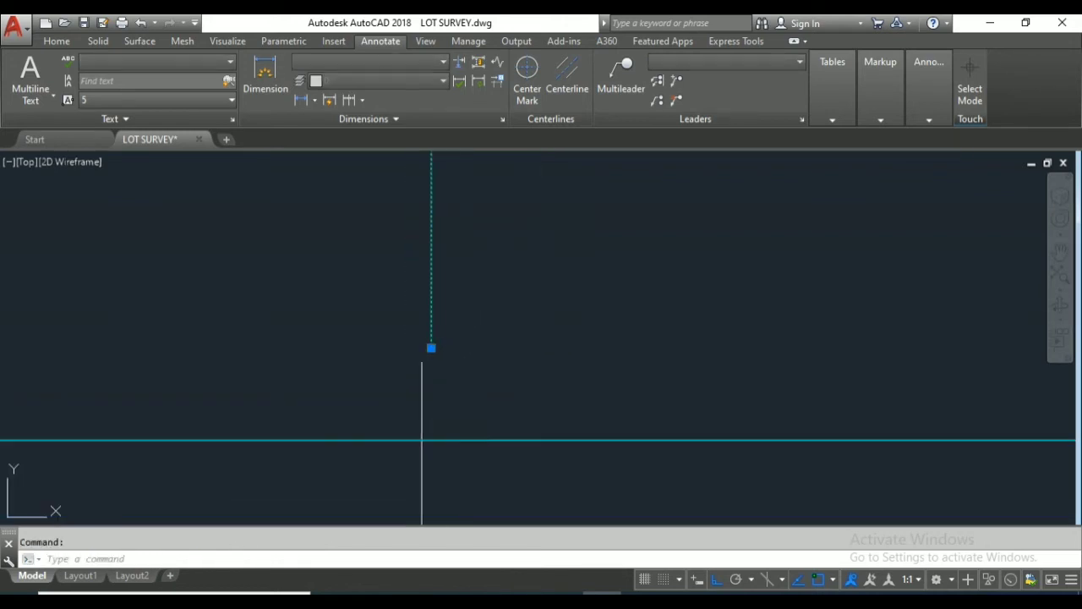
pyautogui.scroll(2, 398, 365)
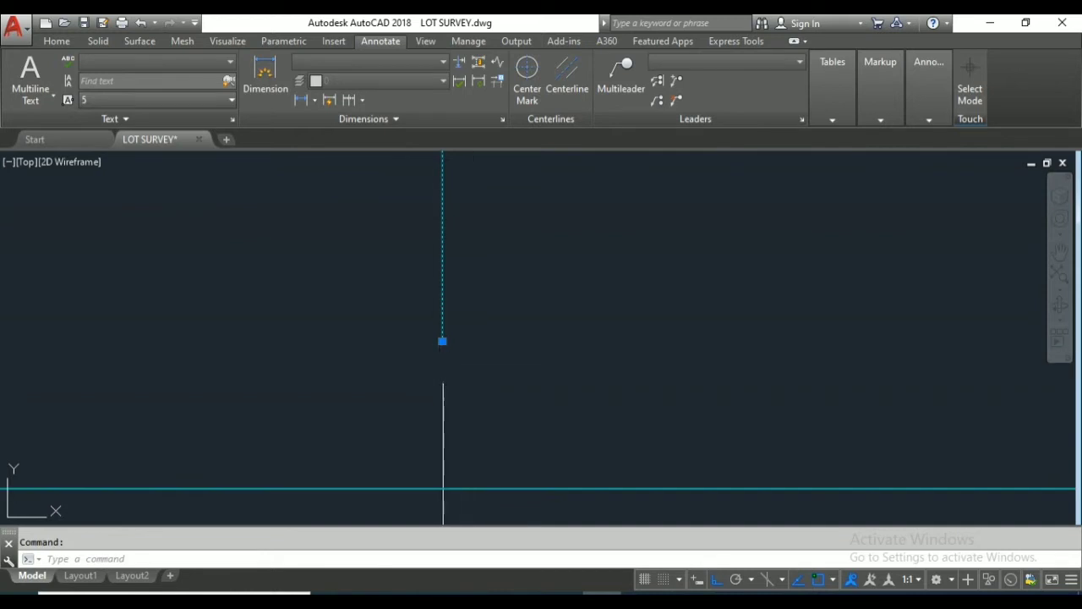
pyautogui.press('Escape')
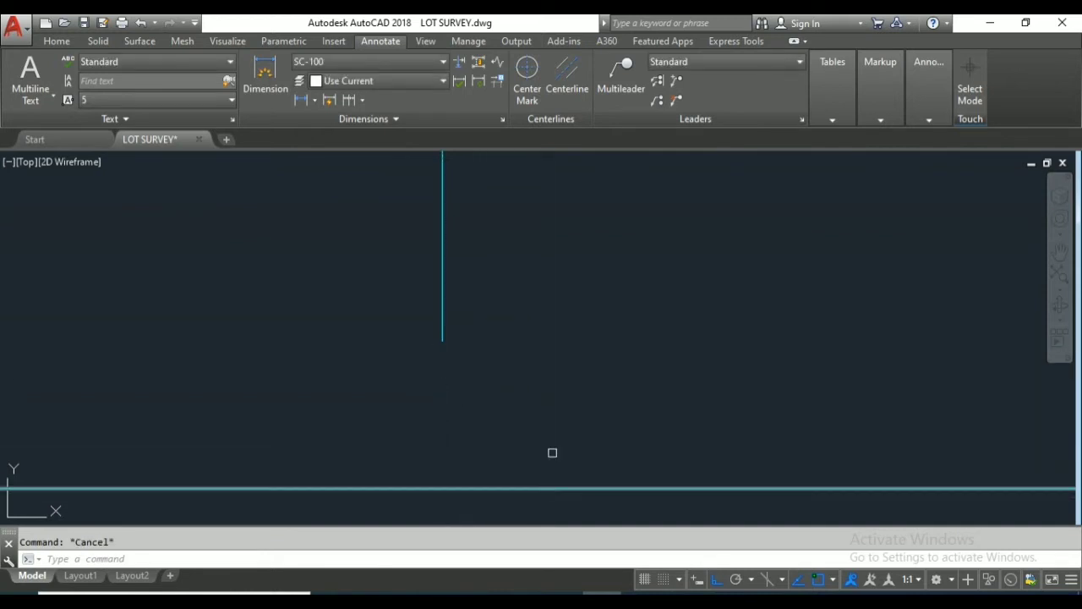
# - Extend the vertical line down to the horizontal line boundary with EX, closing the gap
pyautogui.write('E')
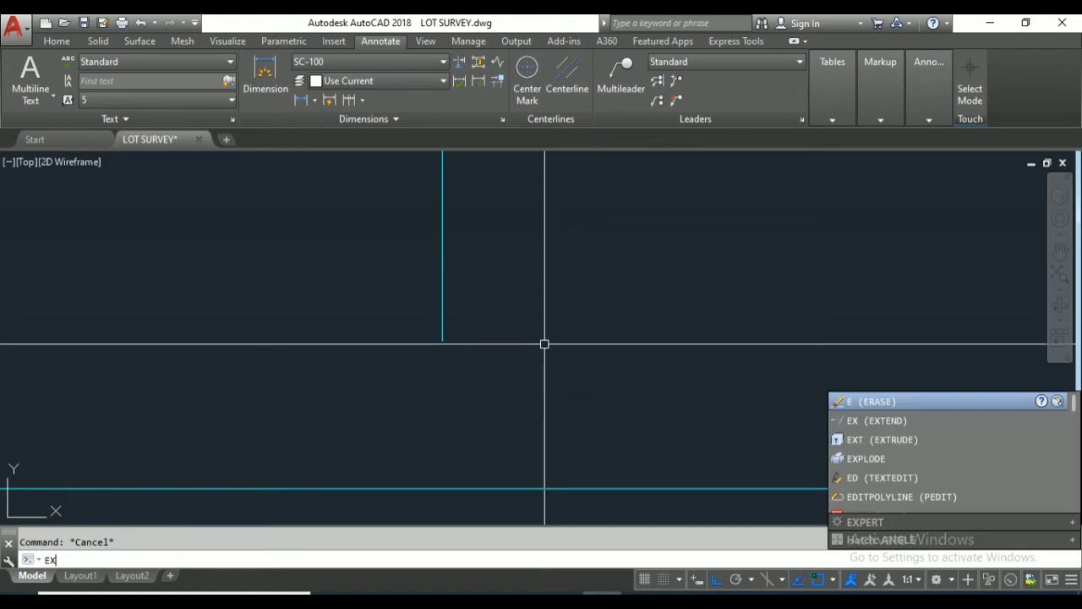
pyautogui.write('X')
pyautogui.press('space')
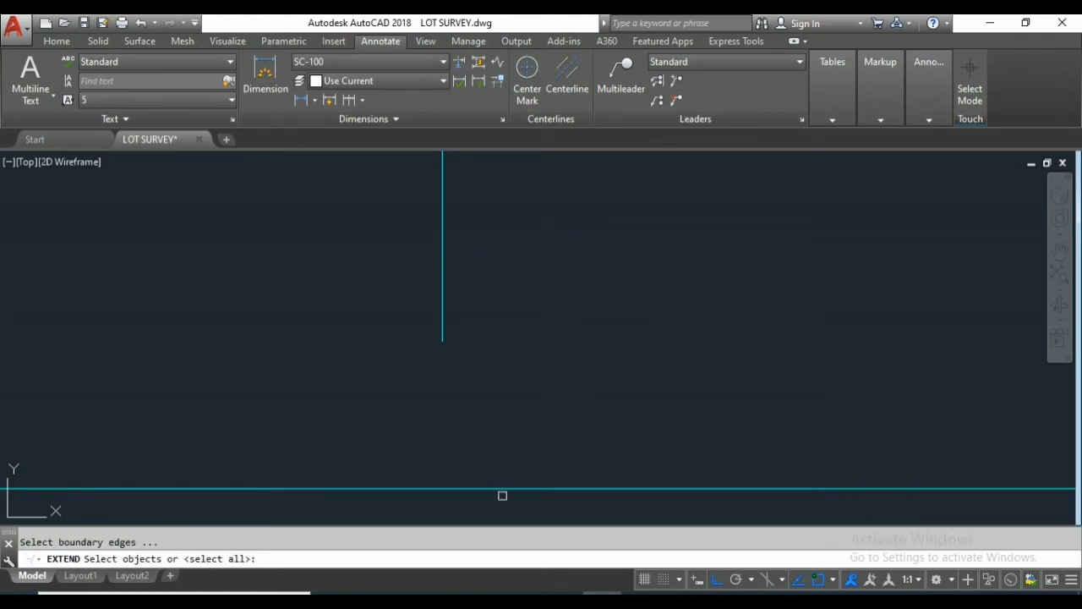
pyautogui.click(508, 491)
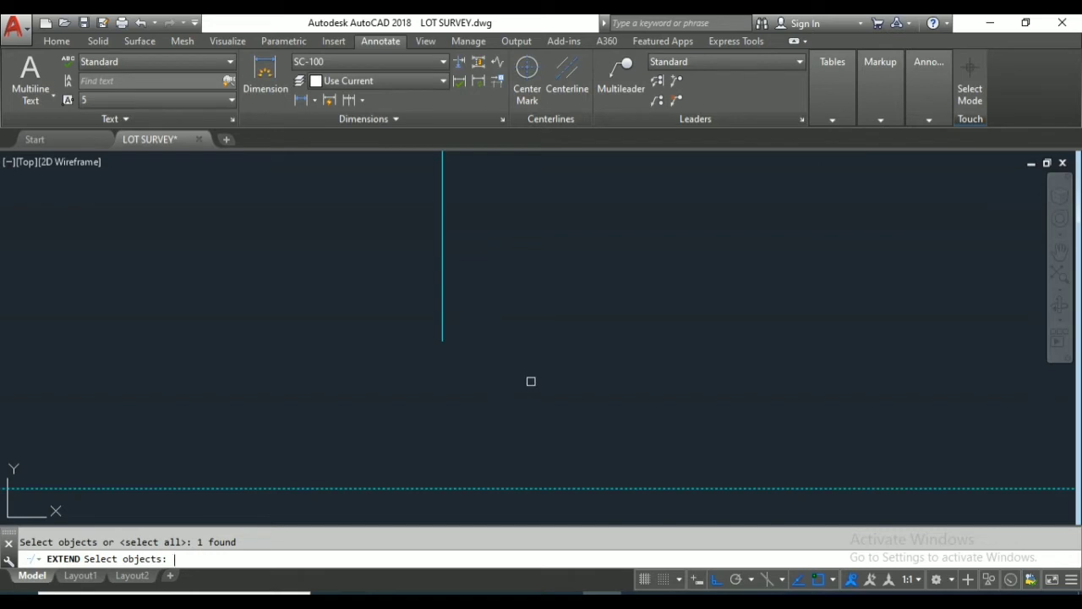
pyautogui.press('Return')
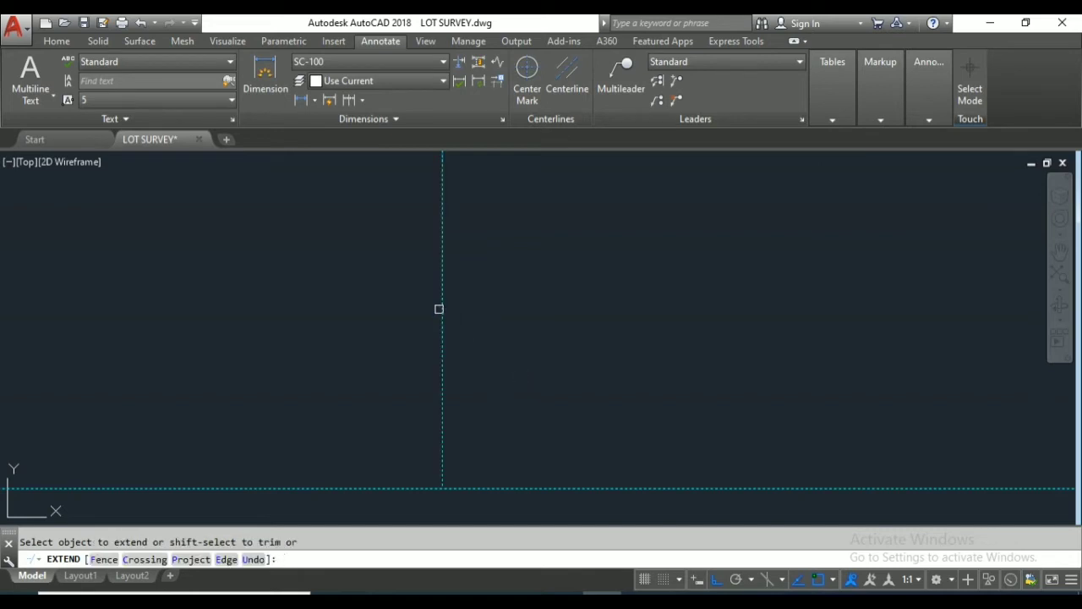
pyautogui.click(439, 309)
pyautogui.press('Return')
pyautogui.moveTo(445, 299); pyautogui.dragTo(496, 203, button='middle')
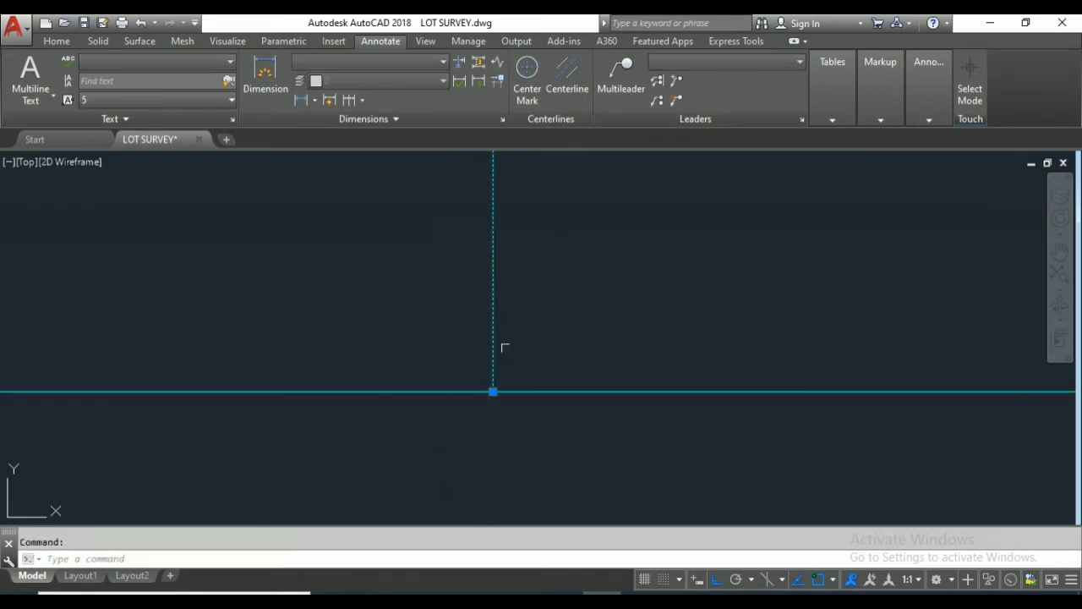
pyautogui.press('Escape')
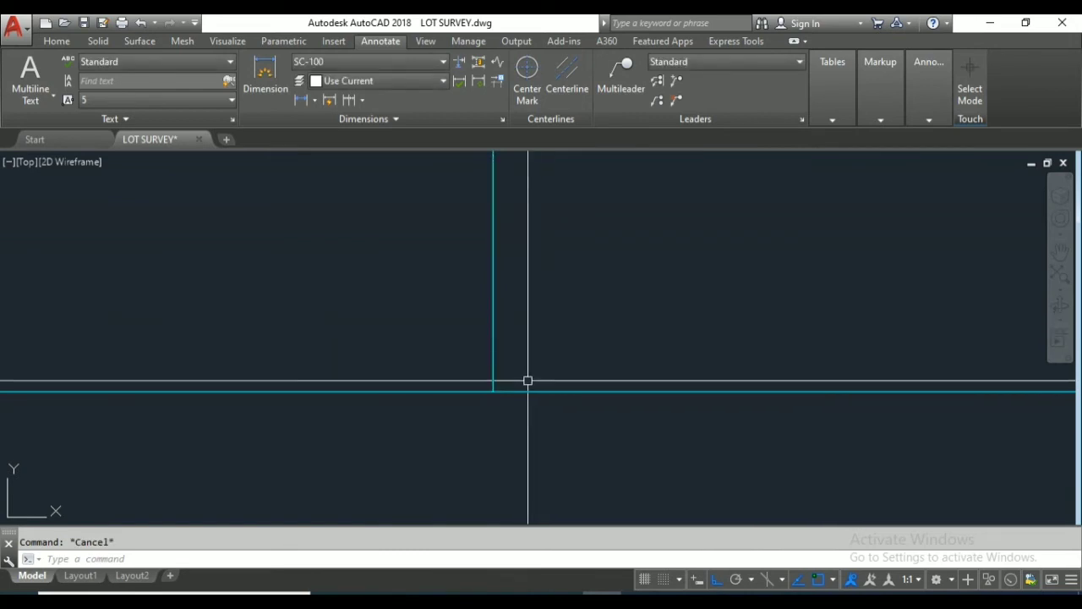
pyautogui.click(494, 296)
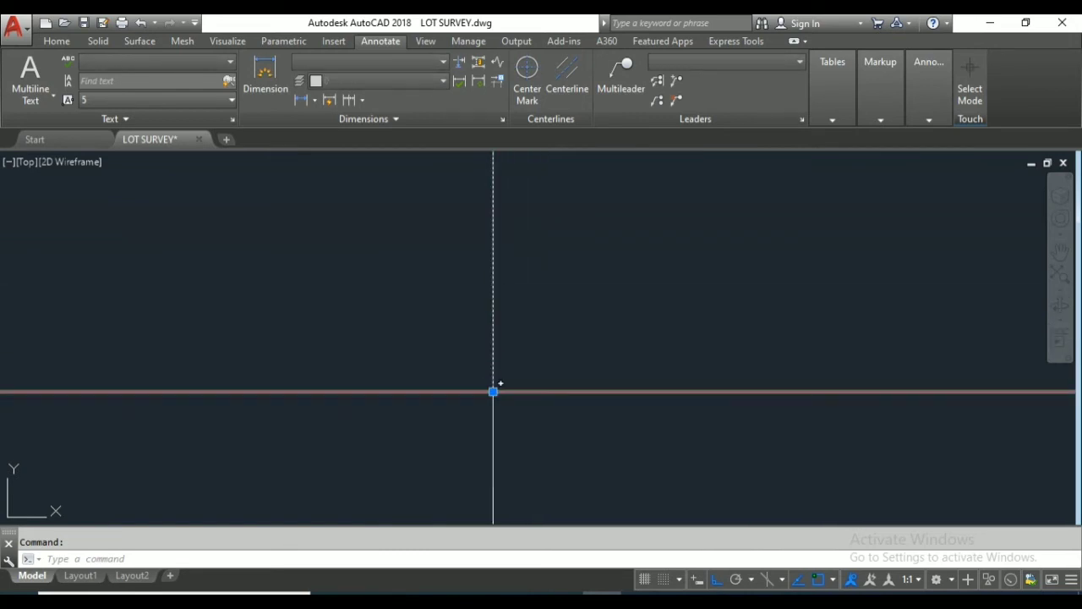
pyautogui.click(493, 391)
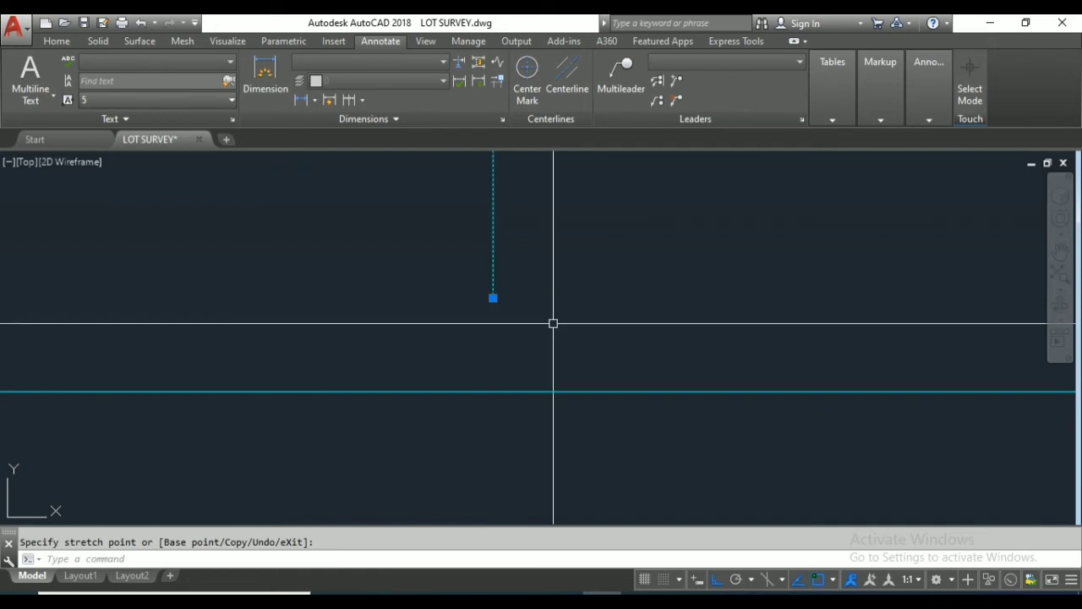
pyautogui.press('Escape')
pyautogui.moveTo(502, 339); pyautogui.dragTo(539, 328, button='middle')
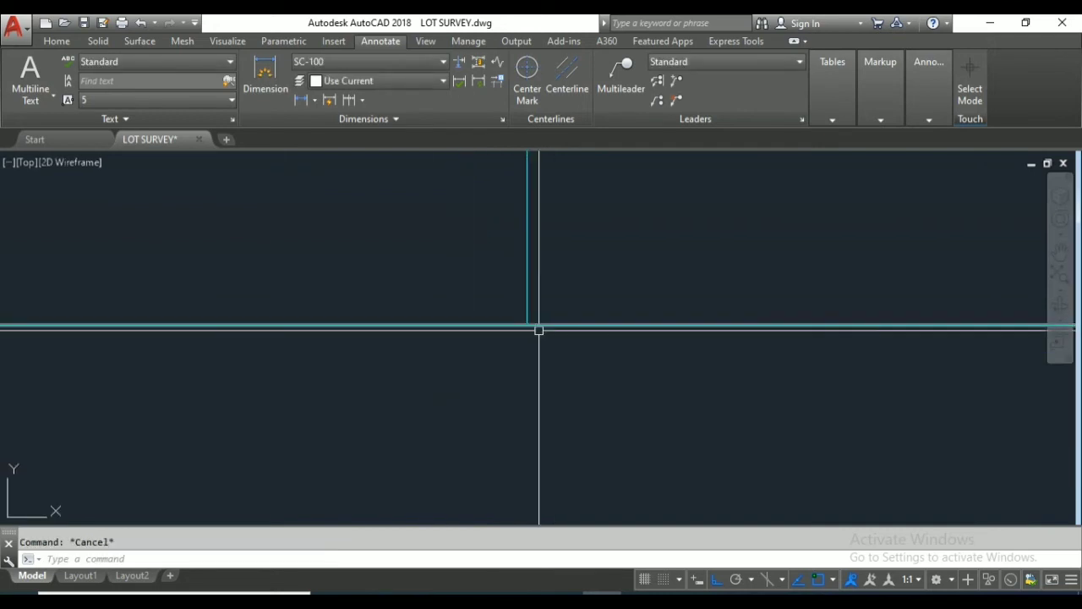
pyautogui.scroll(-3, 532, 373)
pyautogui.scroll(-2, 531, 380)
pyautogui.scroll(2, 550, 367)
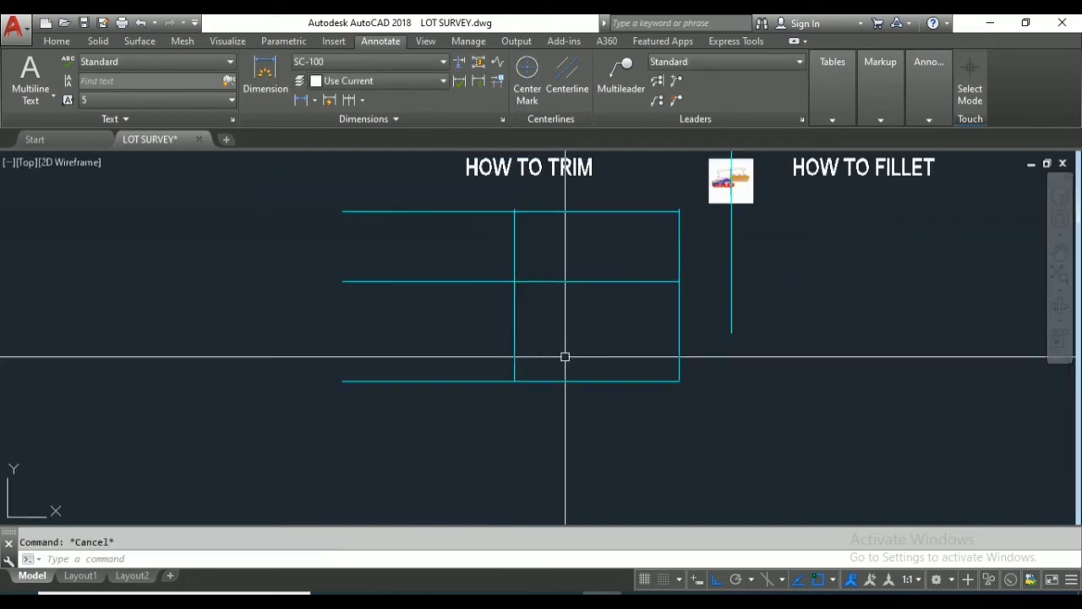
pyautogui.scroll(3, 565, 357)
pyautogui.scroll(2, 507, 389)
pyautogui.scroll(2, 510, 382)
pyautogui.scroll(1, 550, 315)
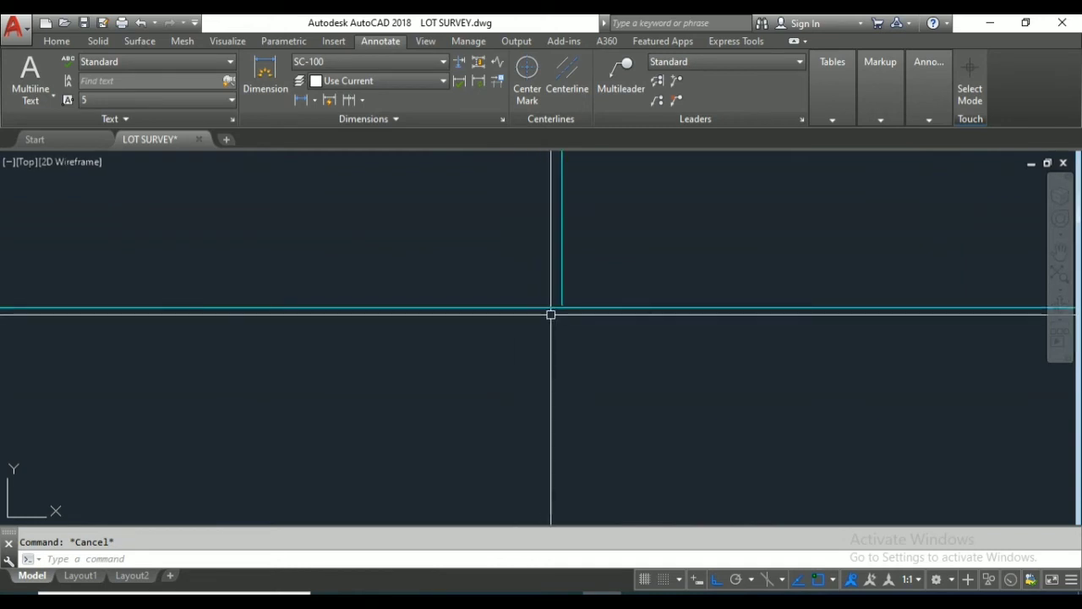
pyautogui.scroll(5, 566, 301)
pyautogui.scroll(3, 566, 301)
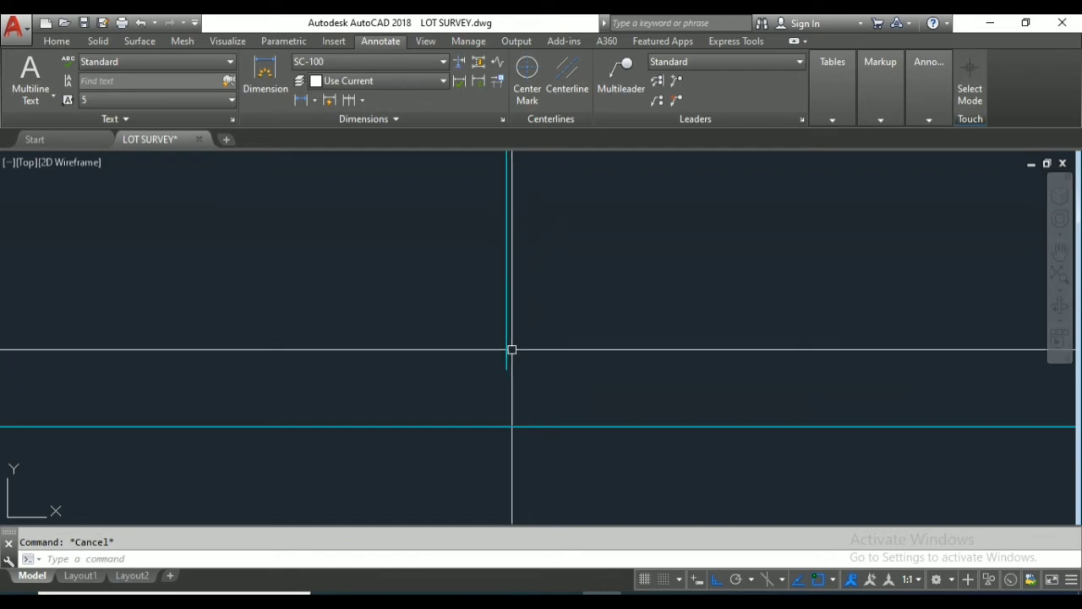
pyautogui.click(508, 362)
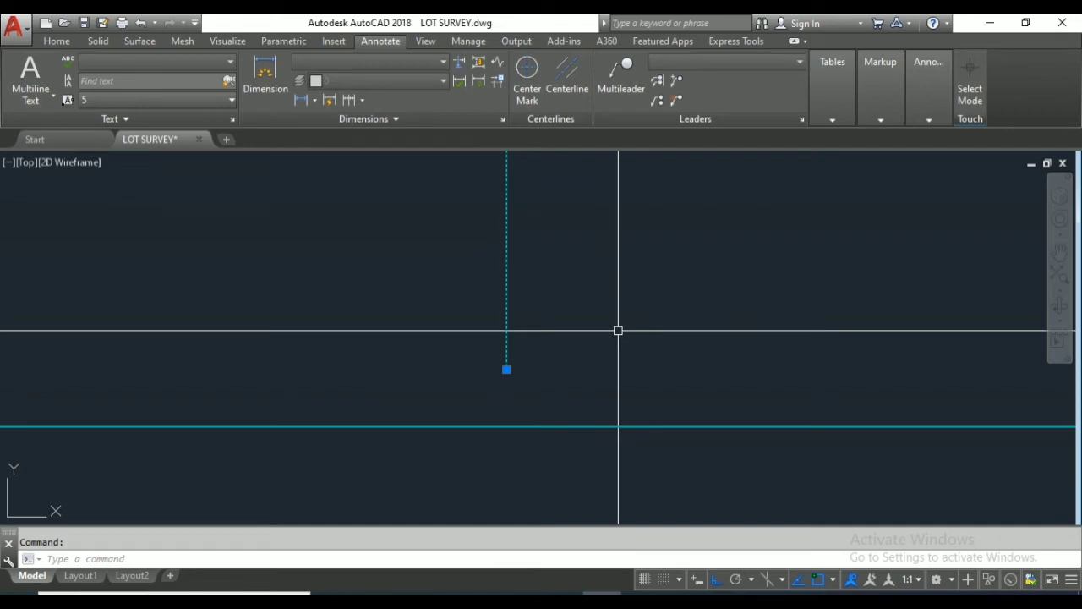
pyautogui.press('Escape')
pyautogui.write('E')
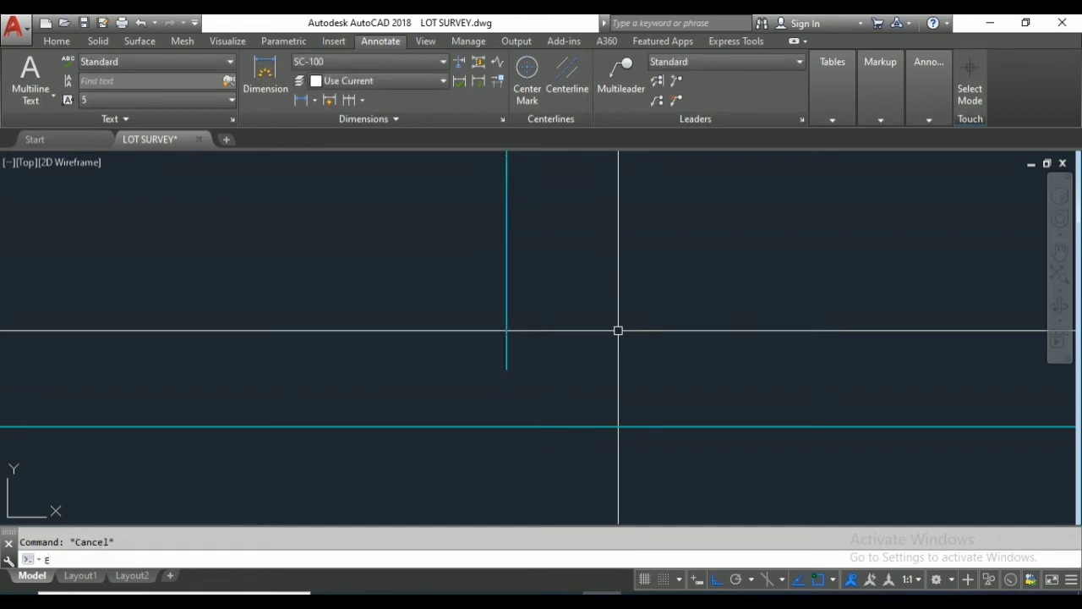
pyautogui.write('X')
# - Extend the short vertical line again until it touches the horizontal boundary line
pyautogui.press('Return')
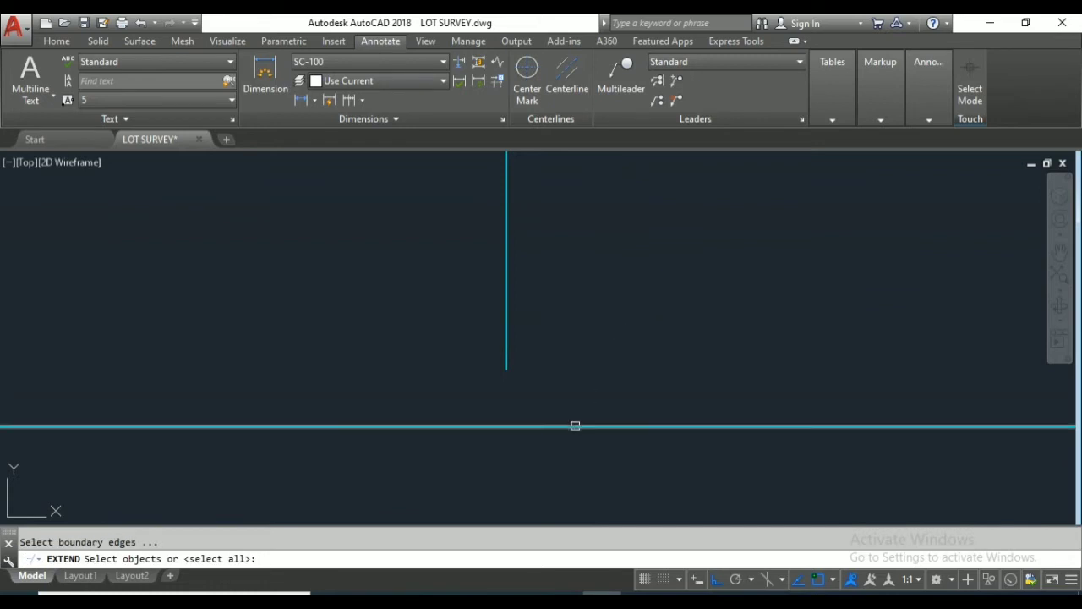
pyautogui.click(575, 425)
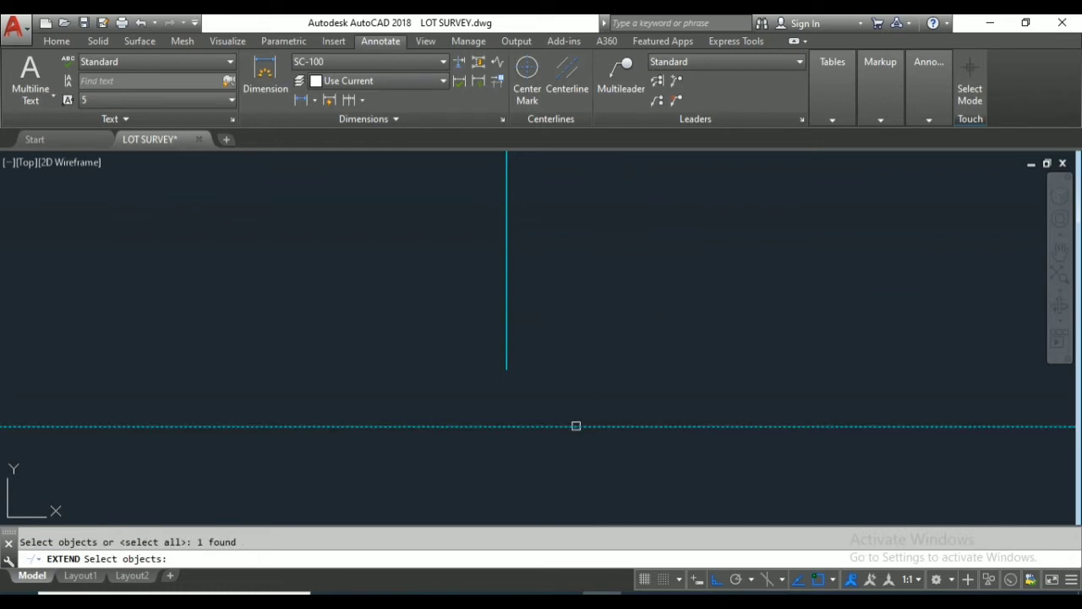
pyautogui.press('Return')
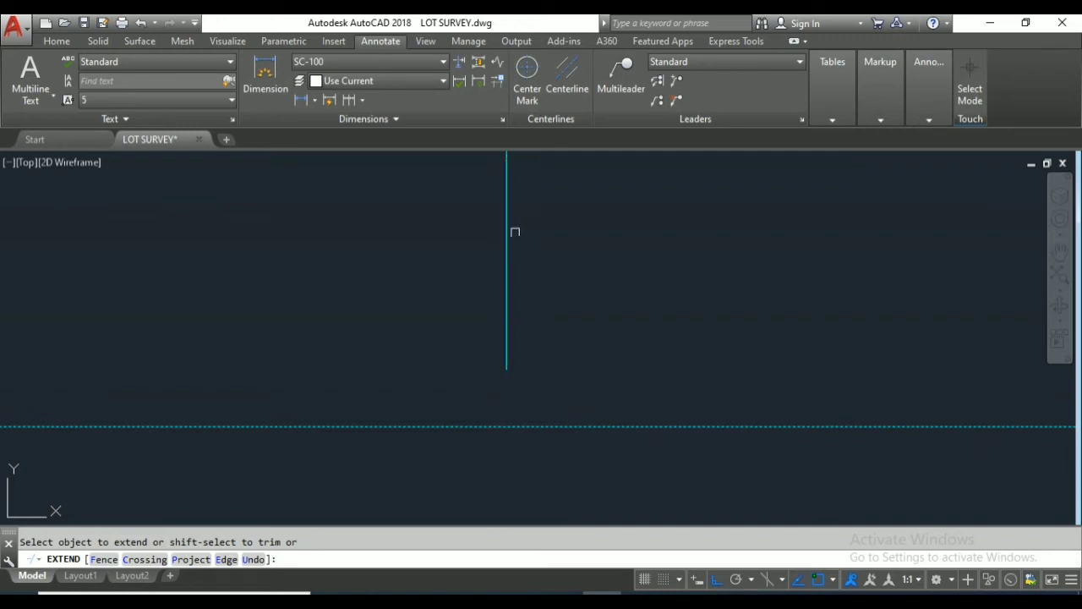
pyautogui.click(502, 297)
pyautogui.press('Return')
pyautogui.scroll(2, 550, 321)
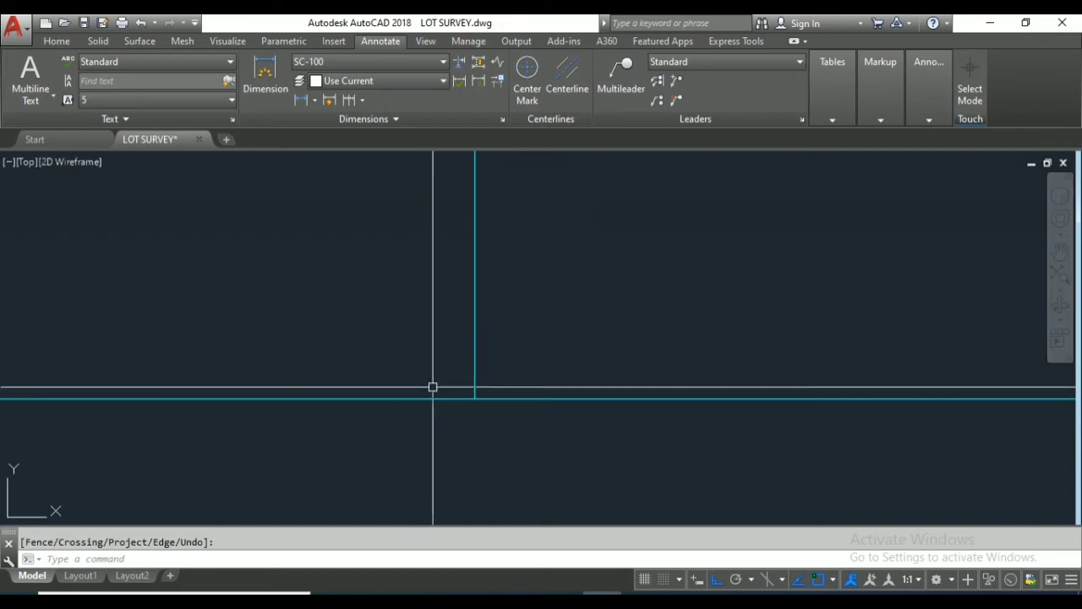
# - Using the vertical line as cutting edge, trim the horizontal line's left part for a sharp corner
pyautogui.write('ts or')
pyautogui.press('Return')
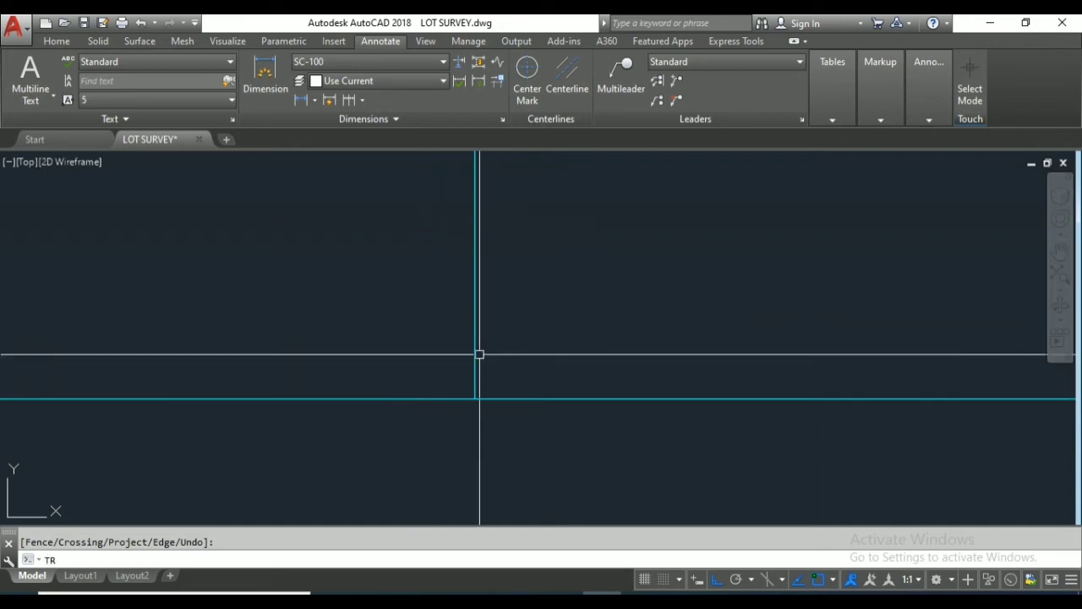
pyautogui.click(475, 336)
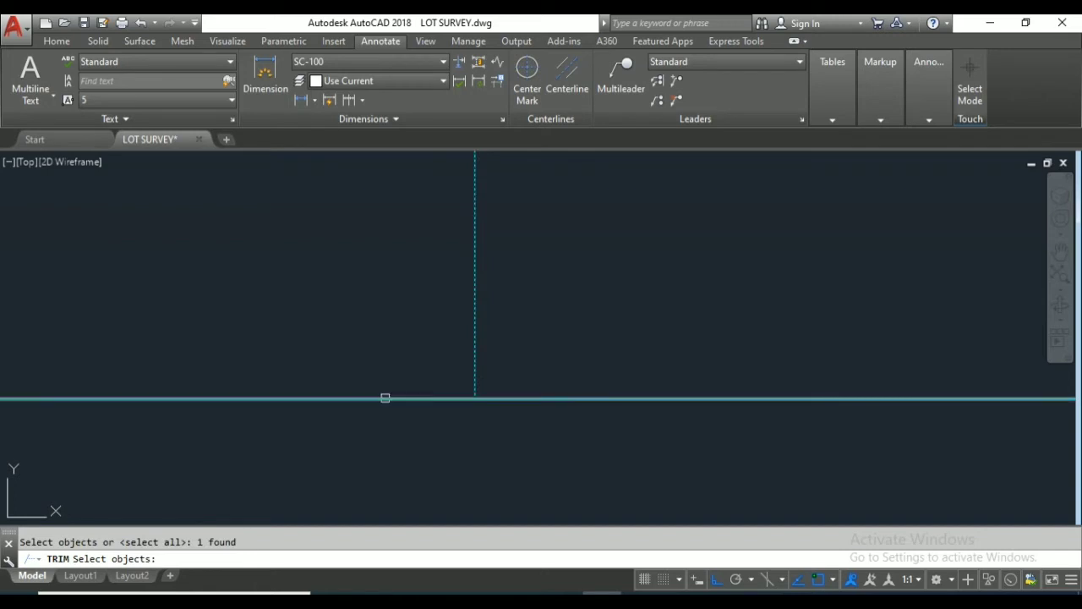
pyautogui.press('Return')
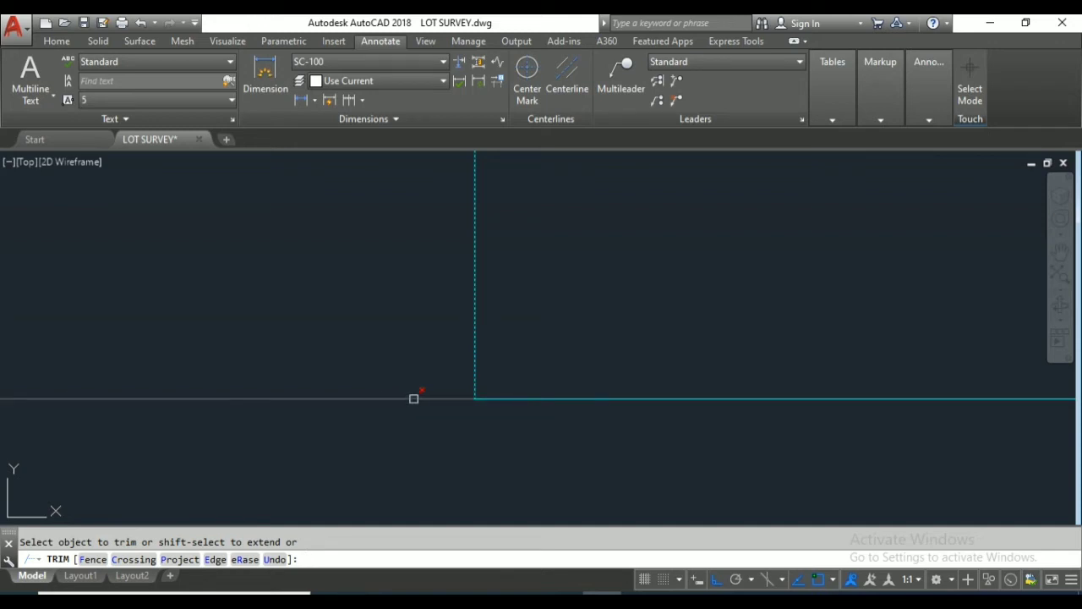
pyautogui.click(414, 398)
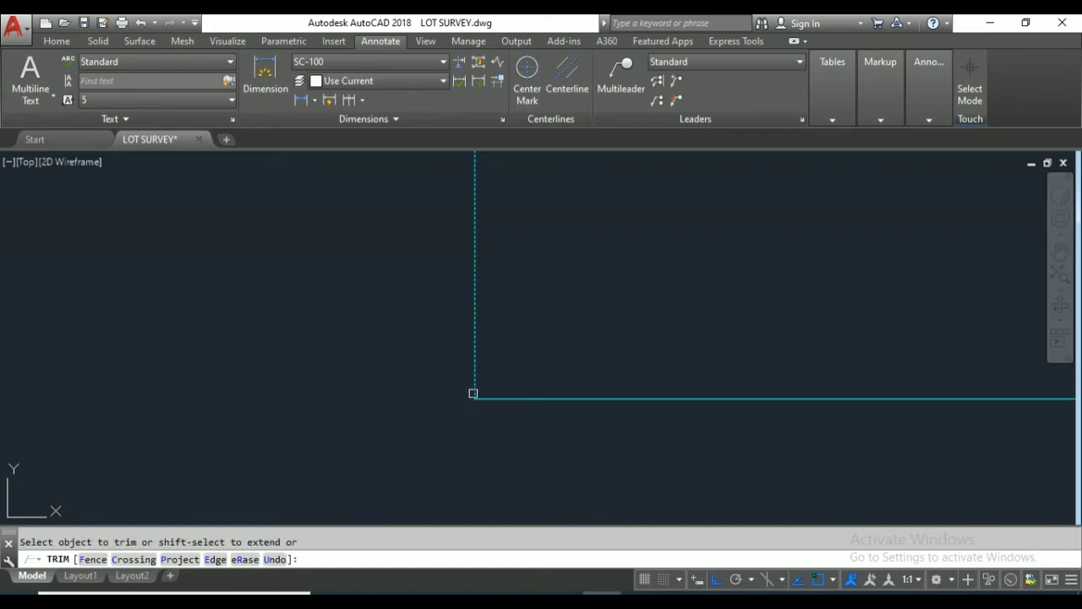
pyautogui.press('Return')
pyautogui.scroll(1, 382, 455)
pyautogui.scroll(-1, 383, 456)
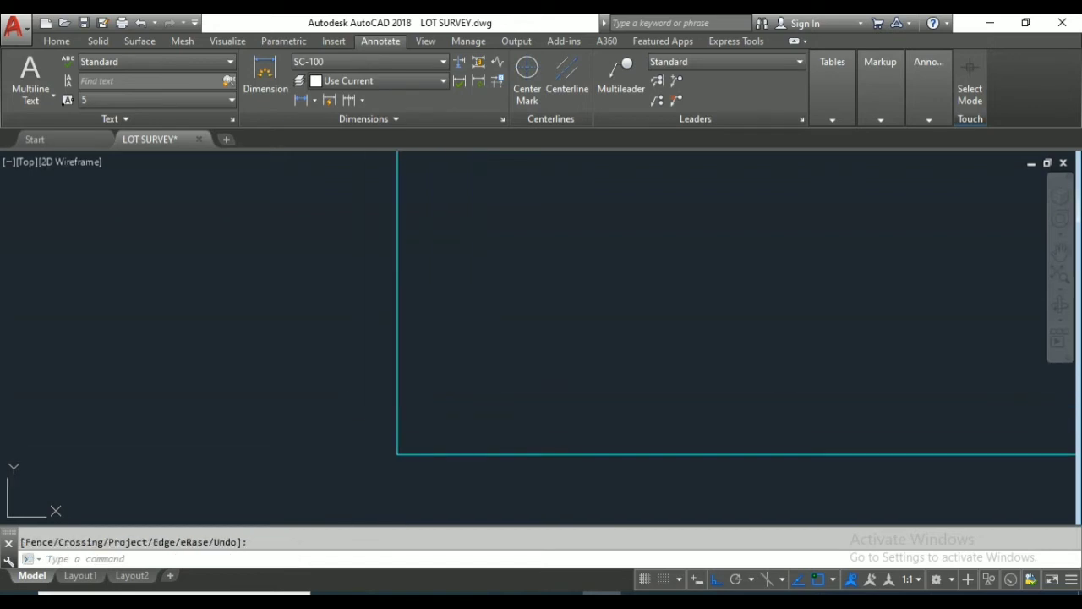
pyautogui.scroll(-1, 558, 421)
pyautogui.scroll(-2, 585, 423)
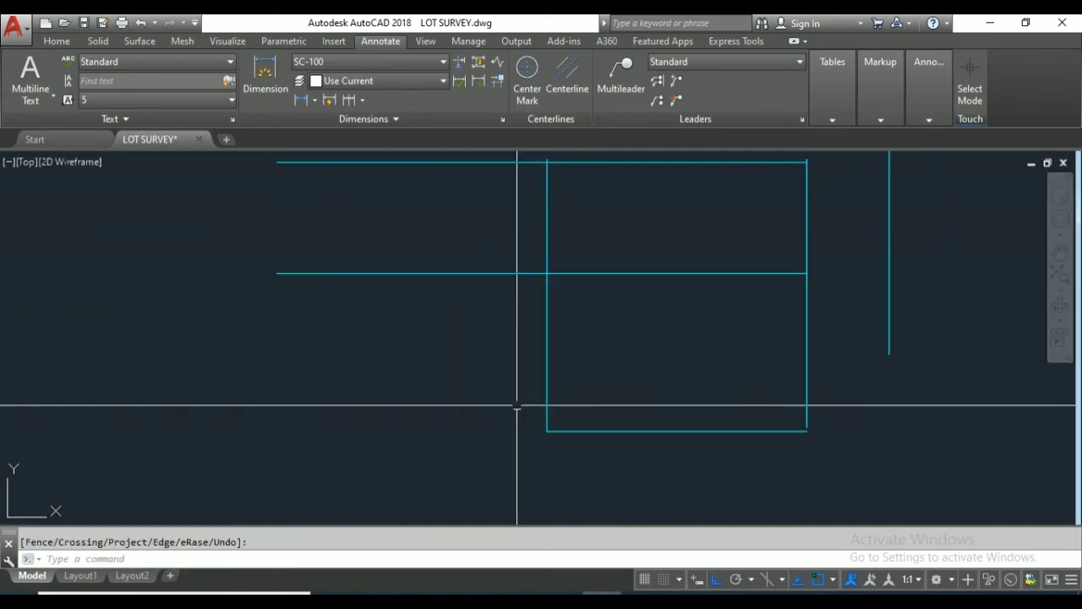
pyautogui.scroll(-1, 616, 375)
pyautogui.scroll(2, 586, 254)
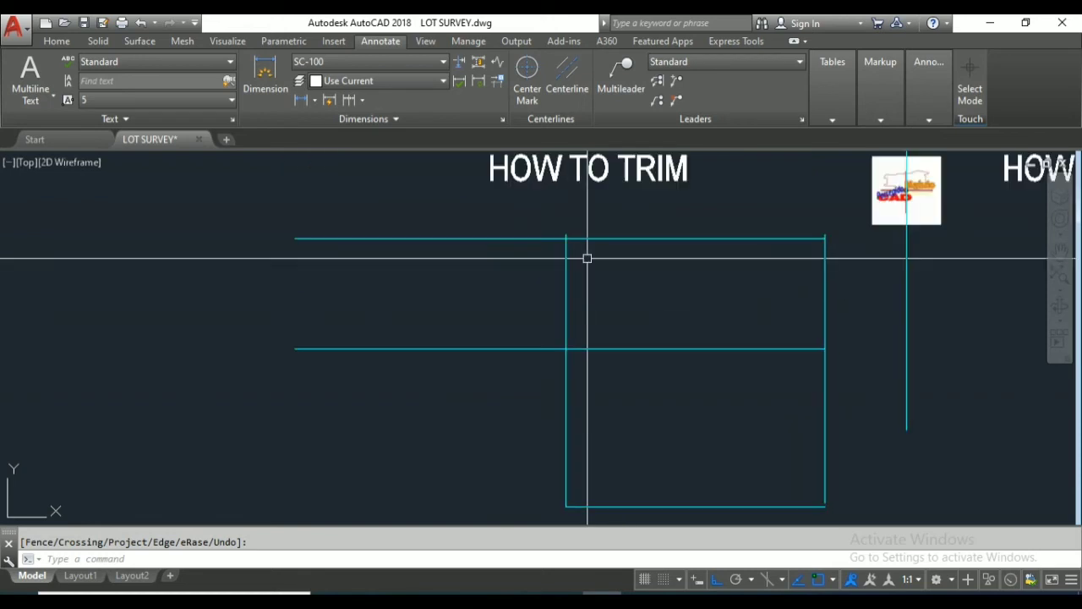
pyautogui.scroll(2, 587, 257)
pyautogui.scroll(-2, 487, 306)
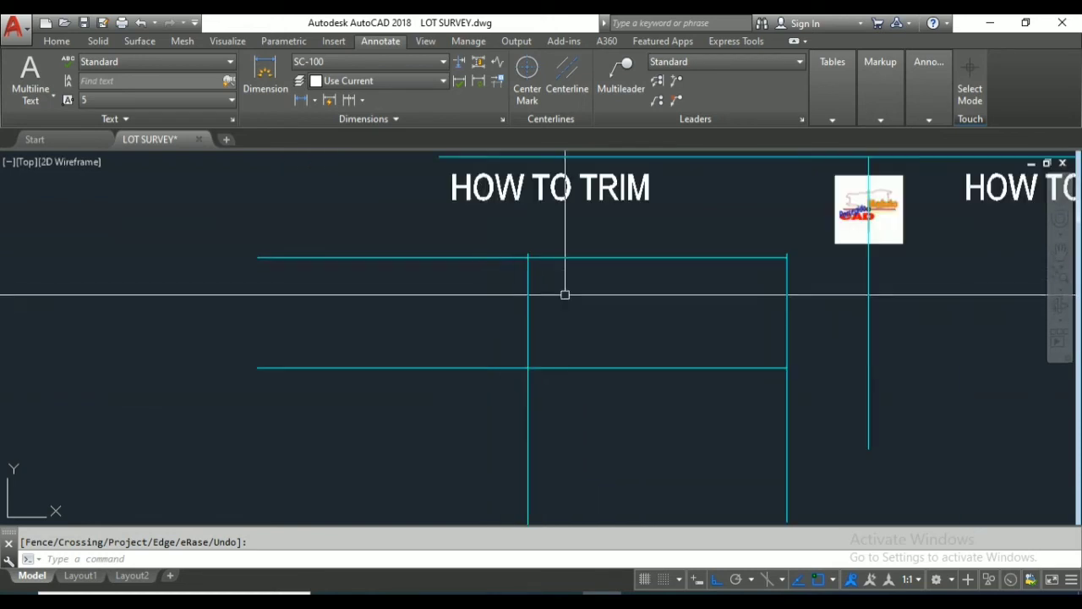
pyautogui.scroll(2, 592, 271)
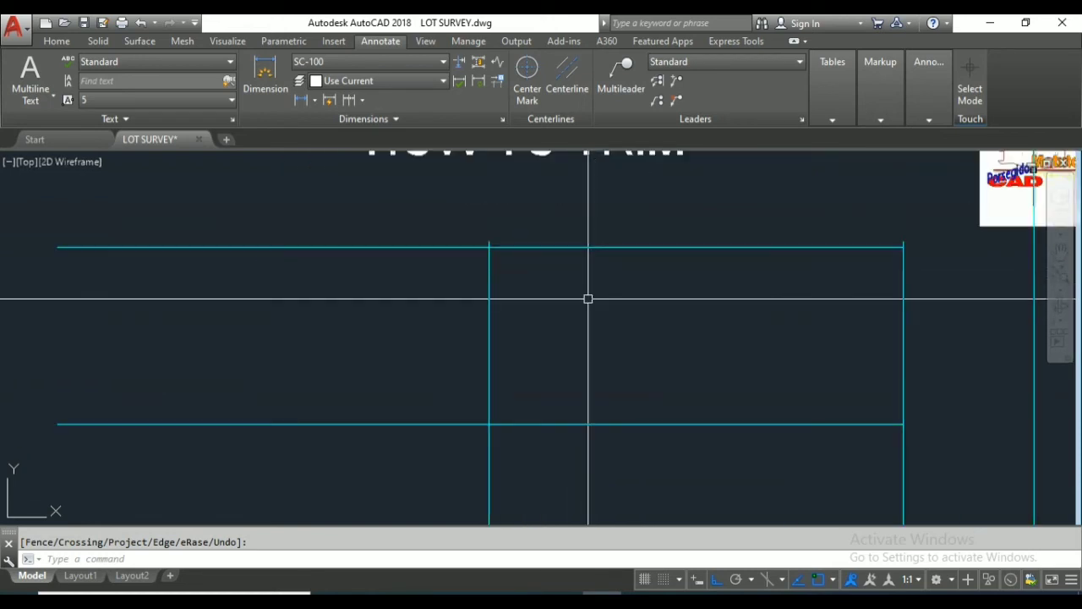
pyautogui.scroll(-2, 587, 299)
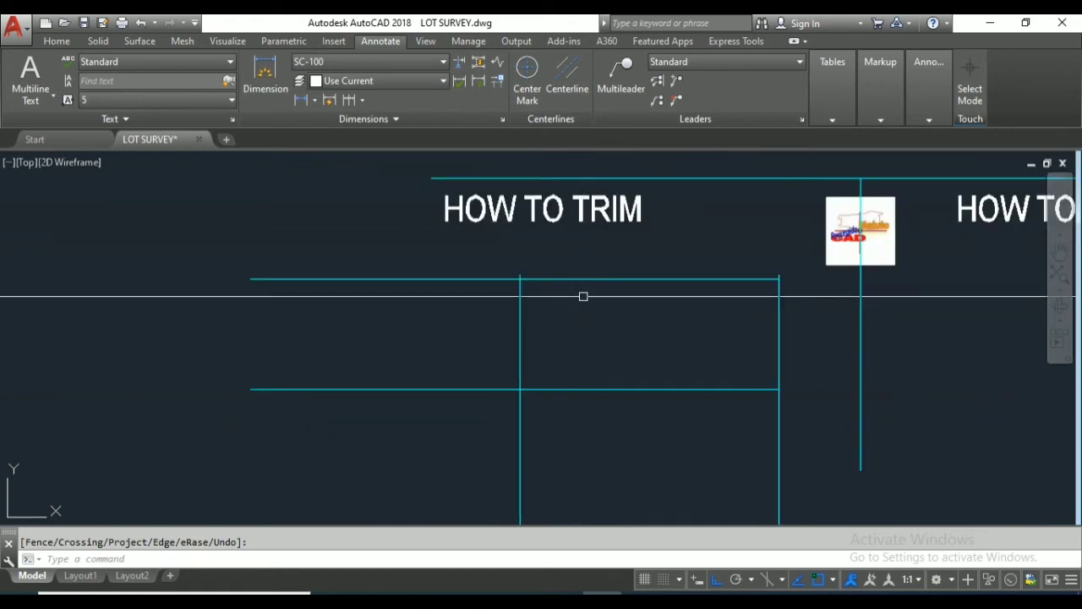
pyautogui.scroll(3, 591, 282)
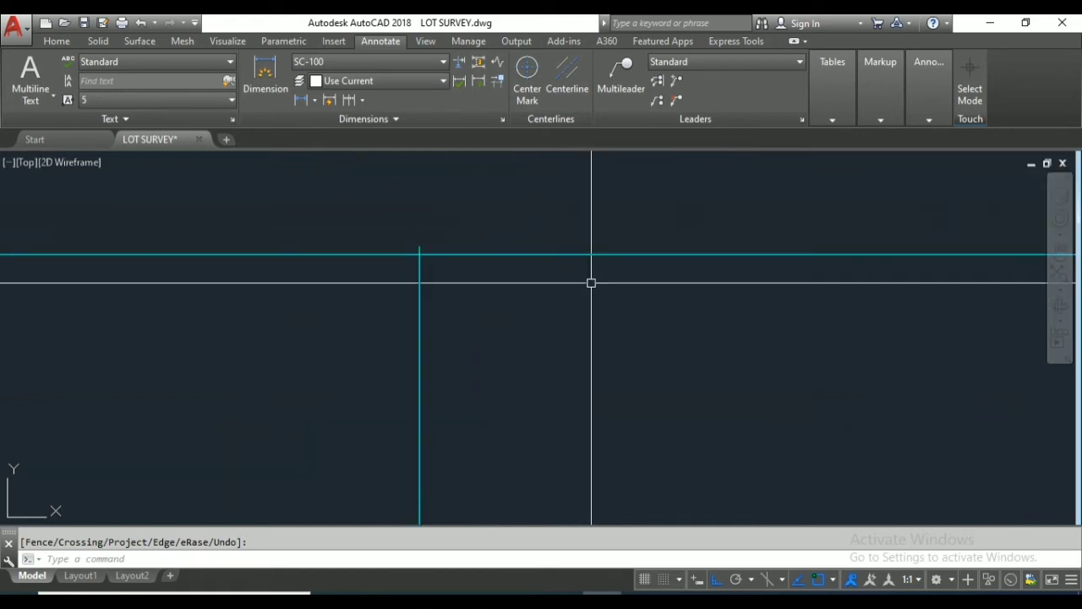
pyautogui.scroll(-2, 592, 282)
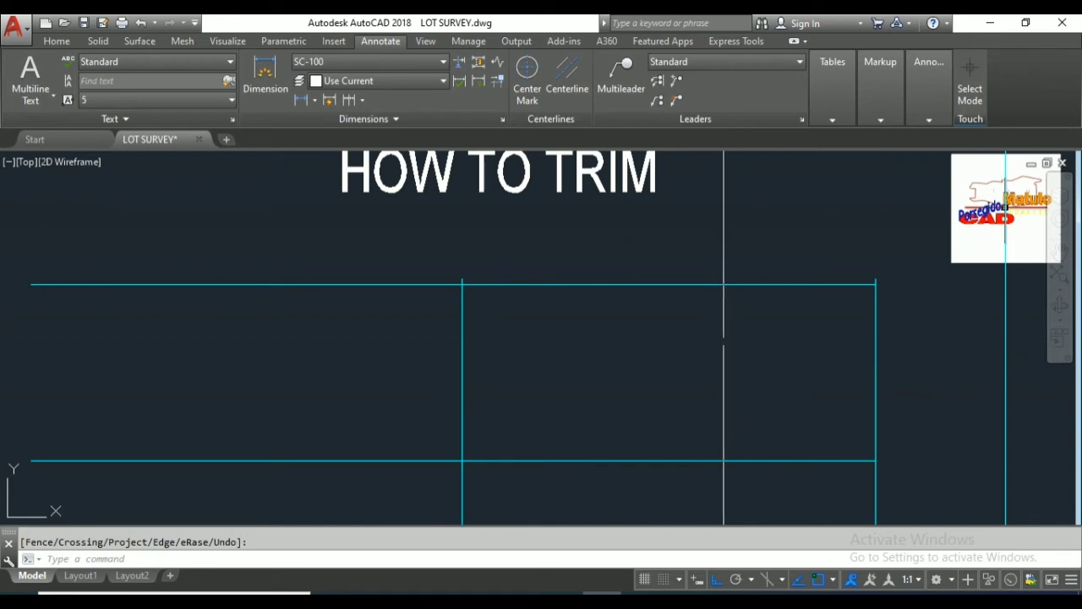
pyautogui.scroll(5, 481, 284)
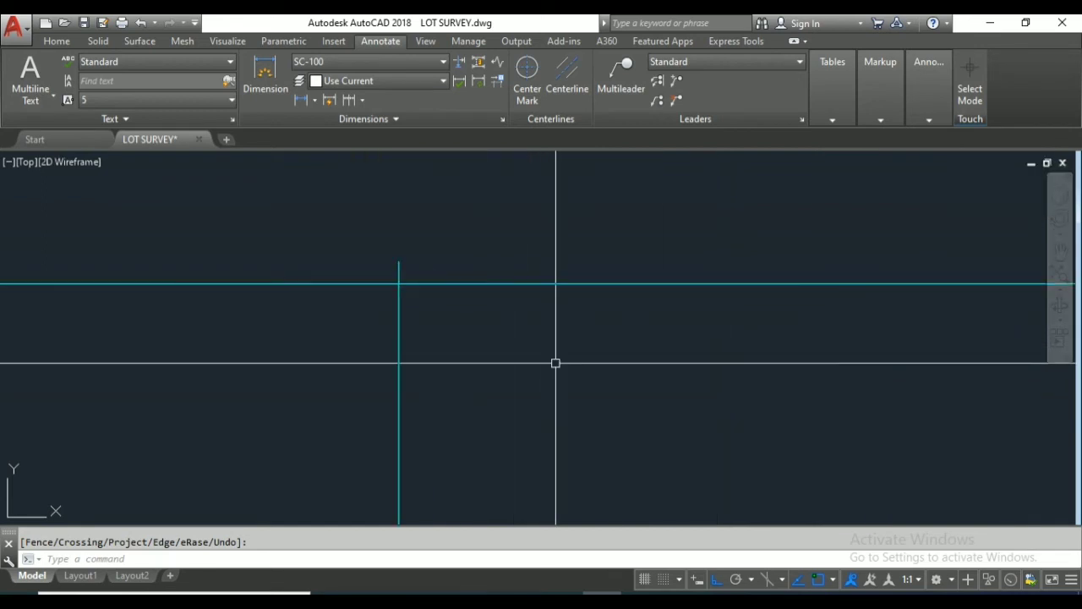
pyautogui.scroll(6, 397, 279)
pyautogui.scroll(2, 443, 231)
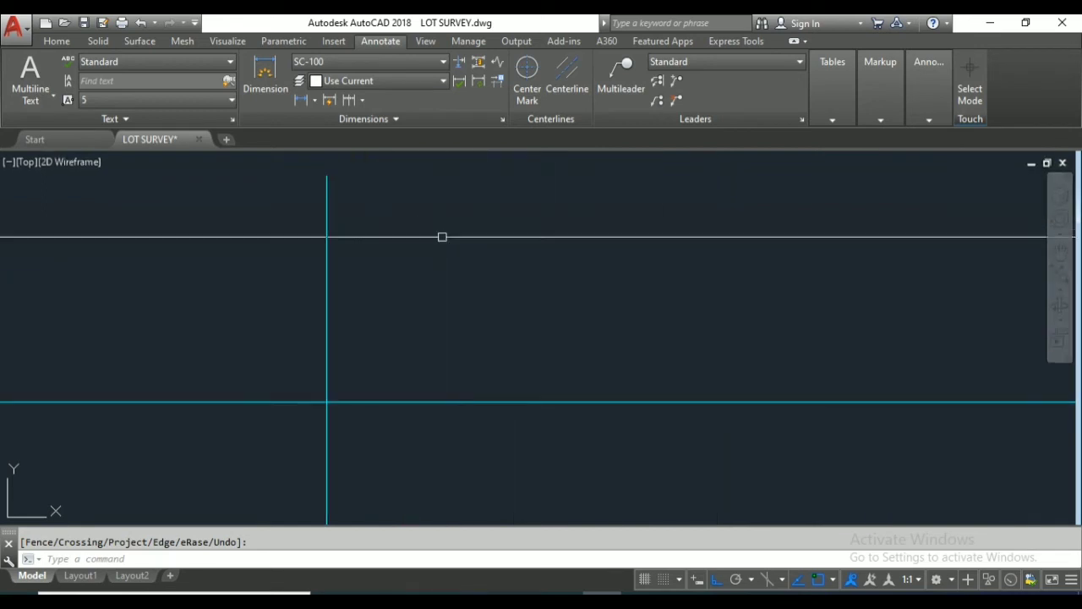
pyautogui.scroll(-3, 355, 309)
pyautogui.scroll(3, 343, 309)
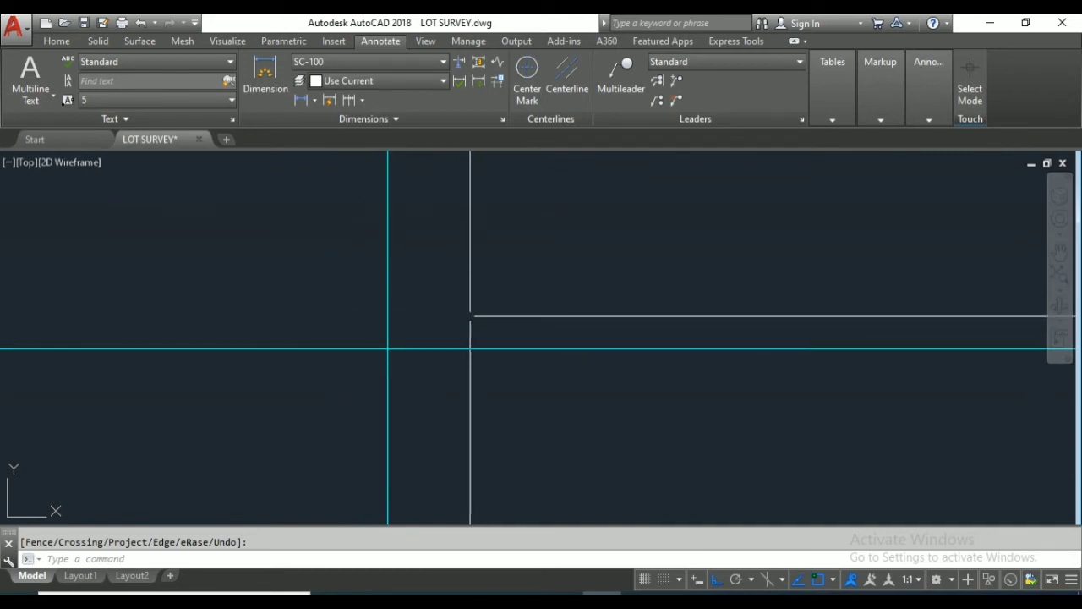
pyautogui.scroll(-1, 468, 315)
pyautogui.click(572, 299)
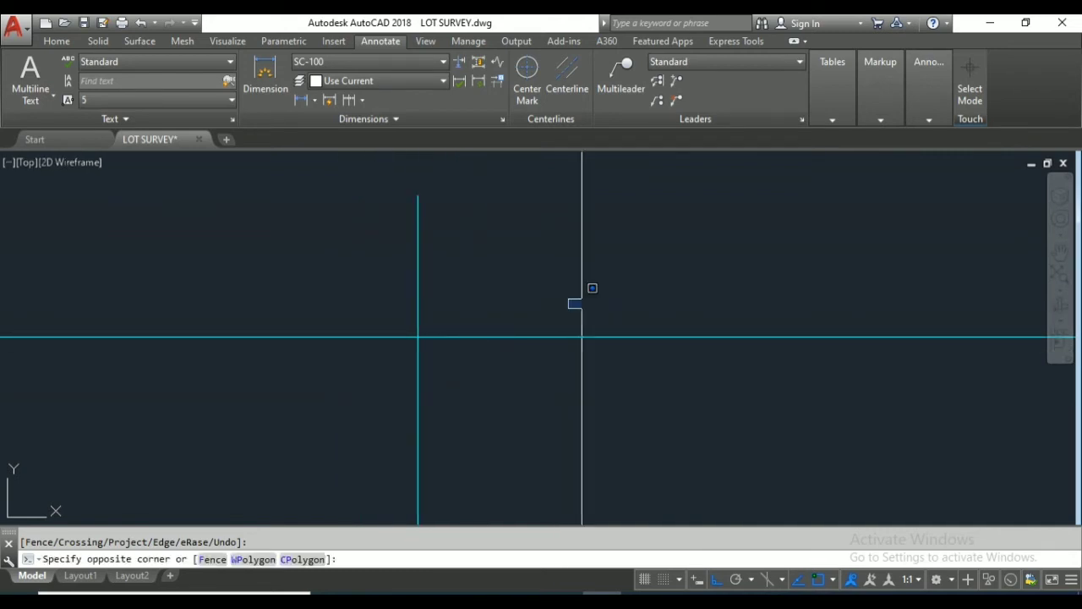
pyautogui.scroll(-2, 431, 334)
pyautogui.scroll(2, 428, 364)
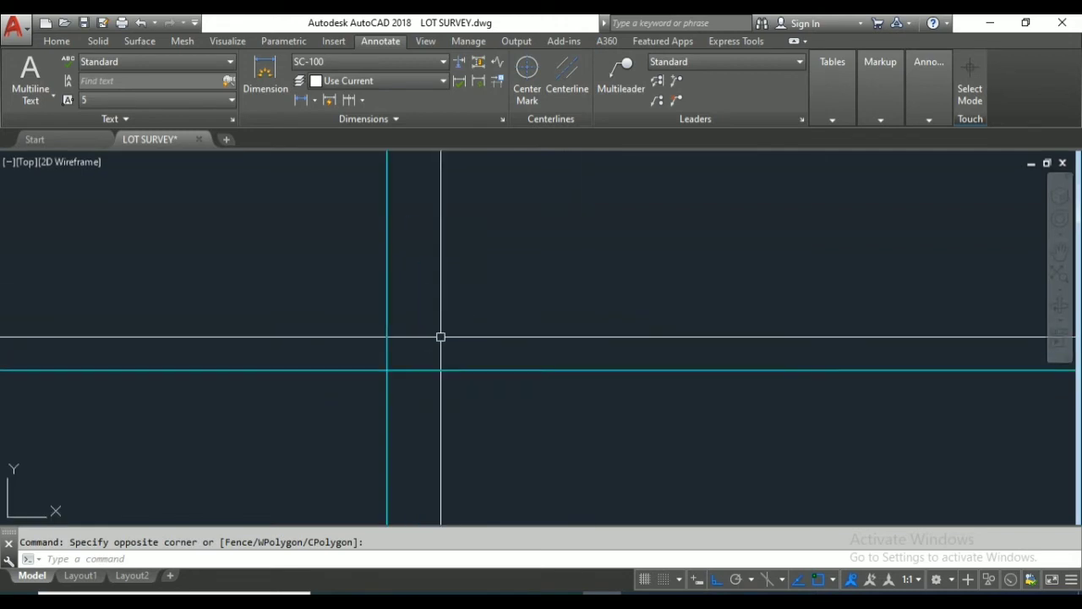
pyautogui.scroll(-3, 246, 380)
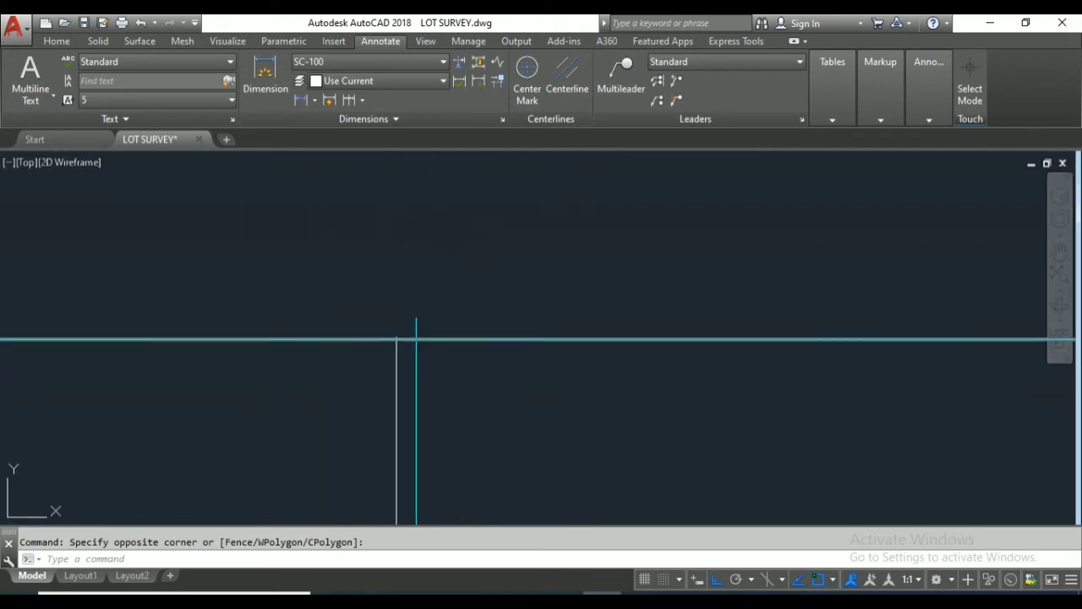
pyautogui.scroll(-2, 367, 375)
pyautogui.scroll(-1, 406, 387)
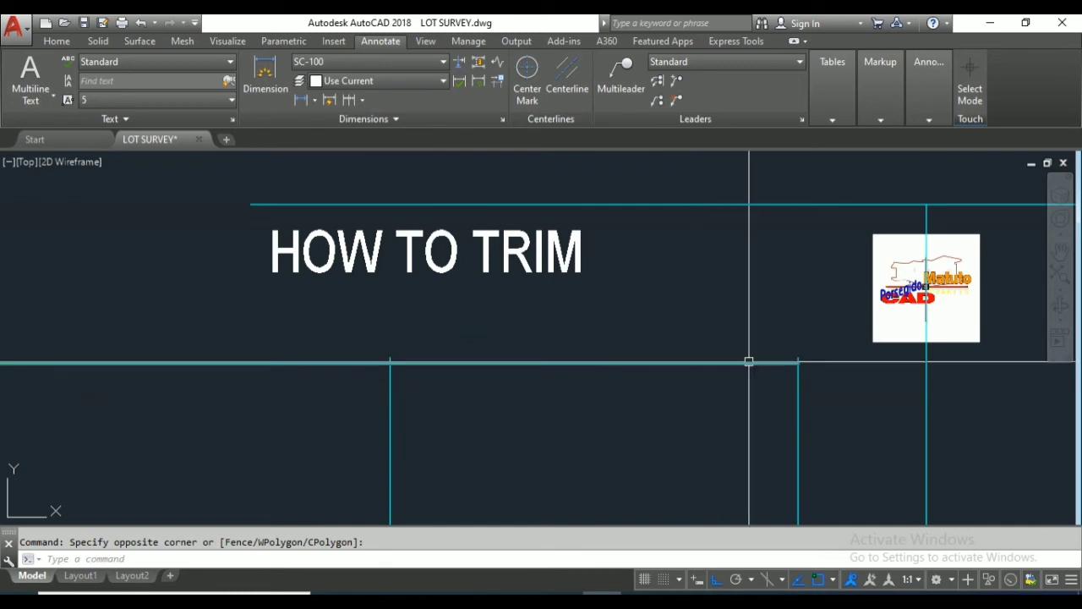
pyautogui.scroll(3, 481, 359)
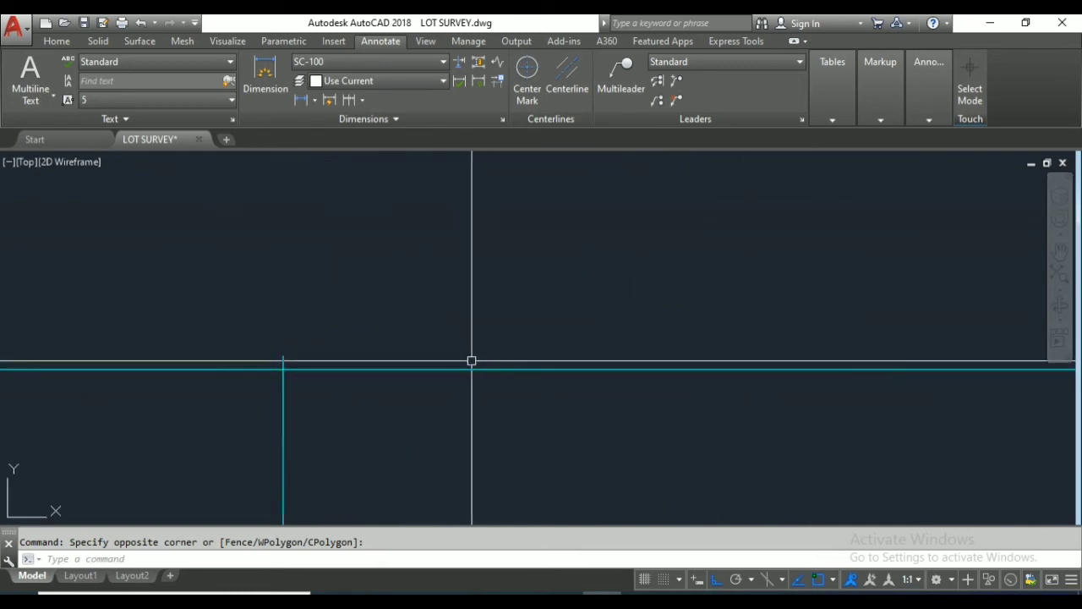
pyautogui.write('TR')
pyautogui.press('Return')
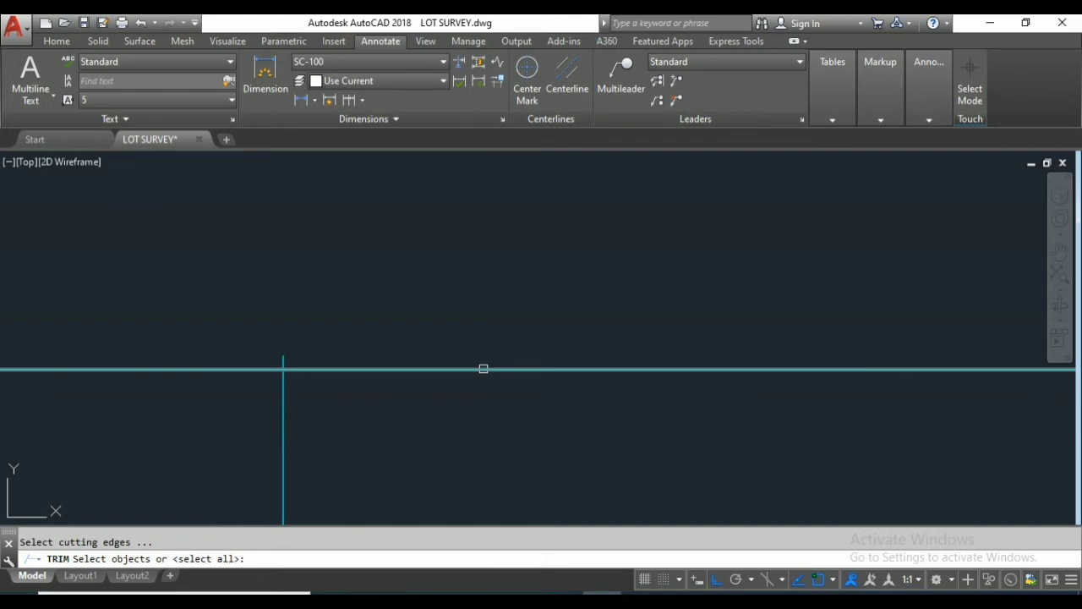
pyautogui.click(483, 368)
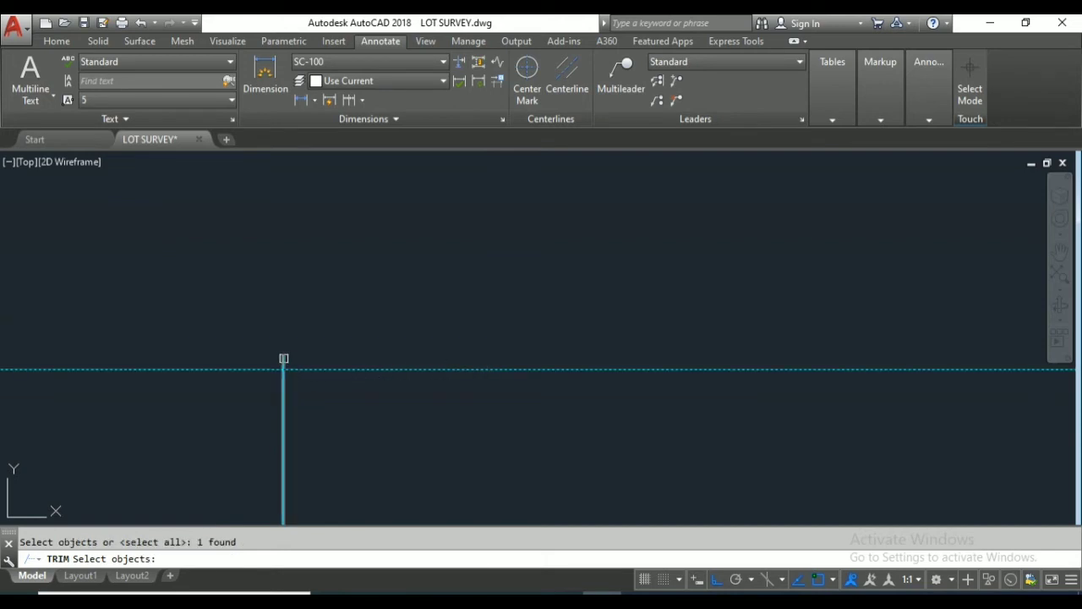
pyautogui.scroll(-1, 282, 360)
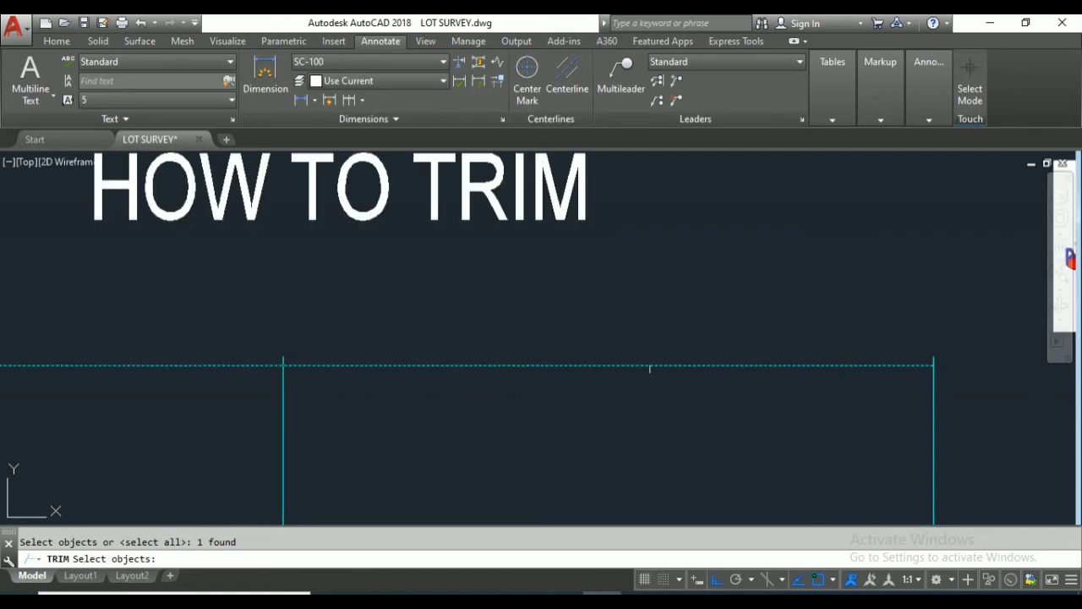
pyautogui.scroll(1, 319, 366)
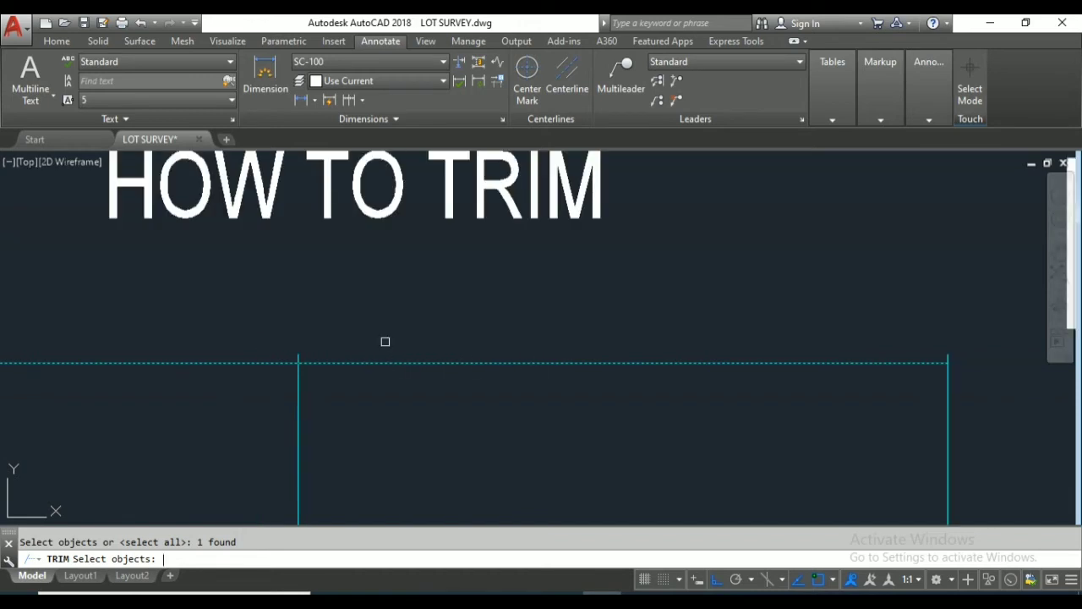
pyautogui.press('Return')
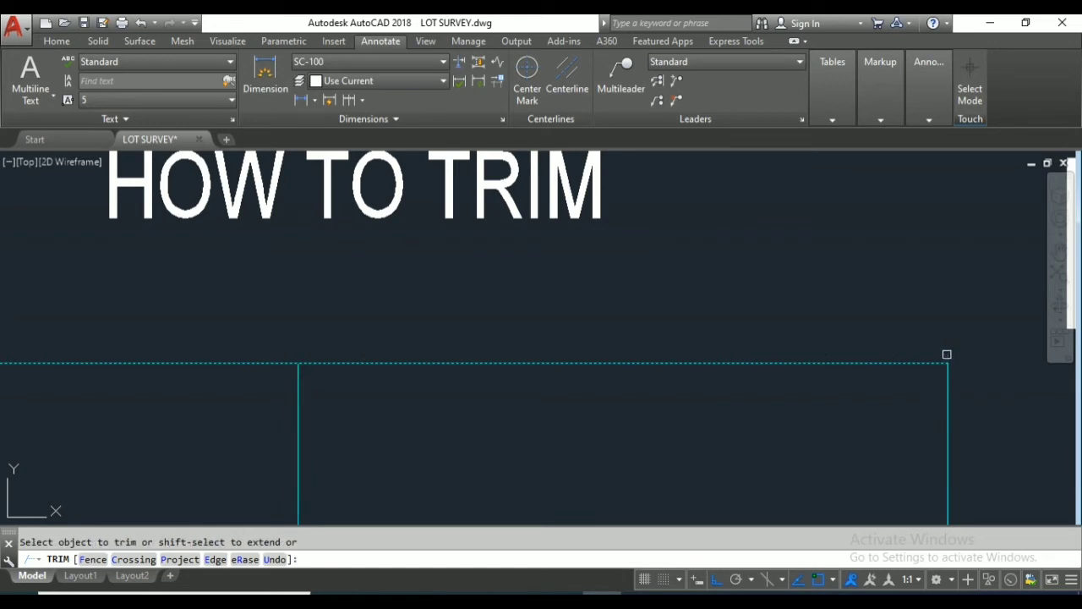
pyautogui.press('Return')
# - Undo the previous trim and re-zoom on the HOW TO TRIM figure
pyautogui.write('u')
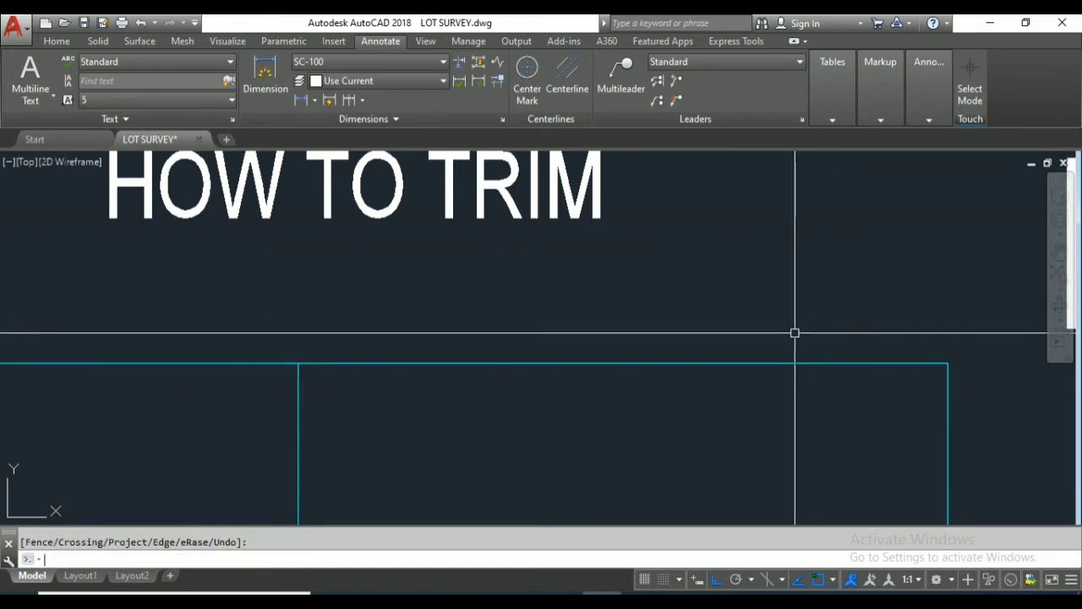
pyautogui.press('Return')
pyautogui.scroll(-10, 795, 333)
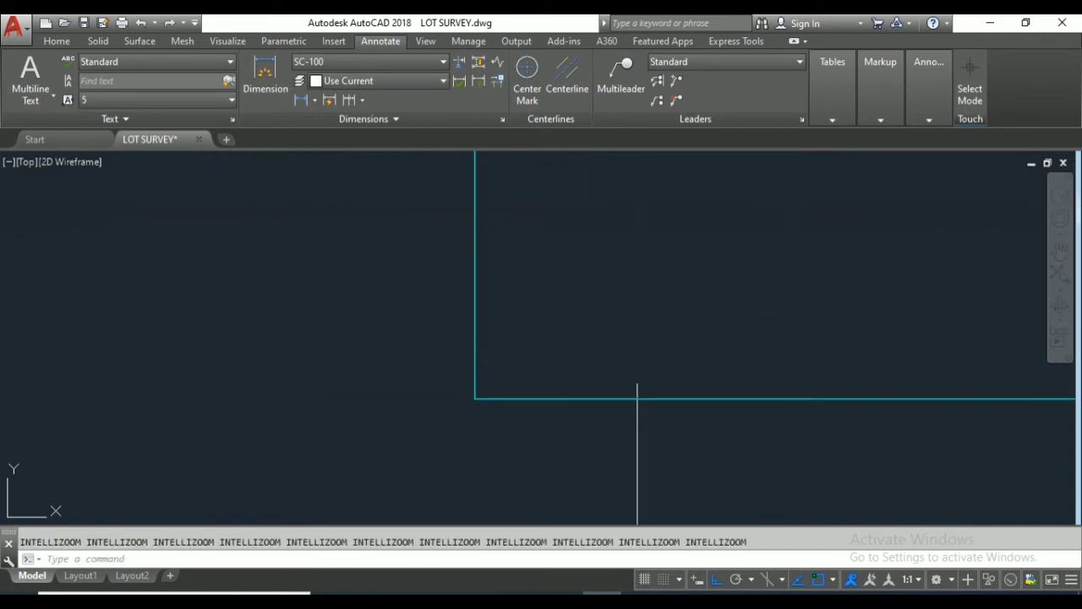
pyautogui.scroll(-2, 423, 491)
pyautogui.scroll(-4, 483, 454)
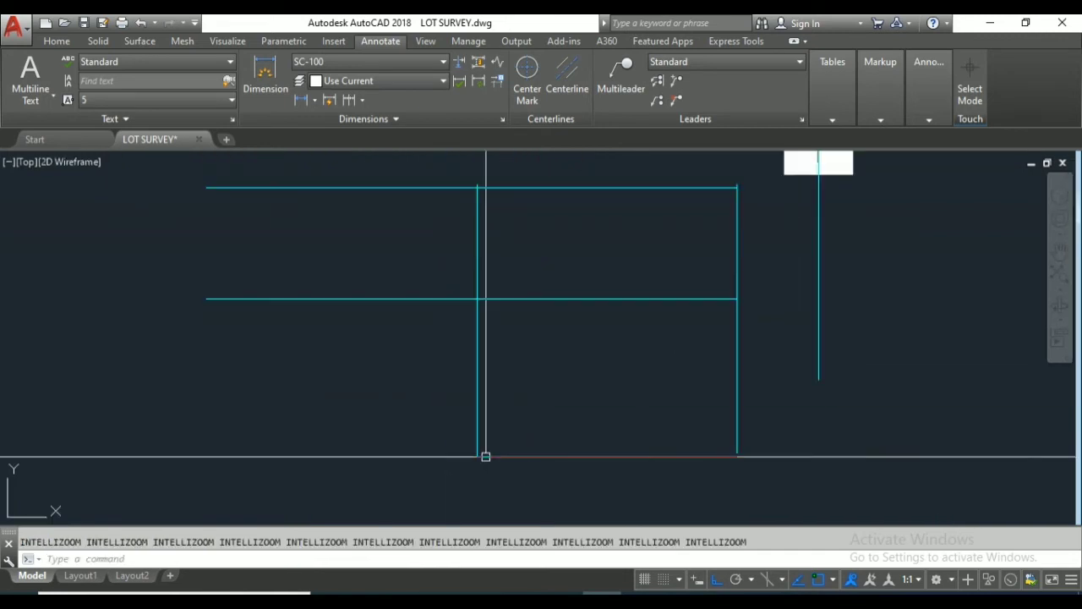
pyautogui.scroll(5, 548, 195)
pyautogui.scroll(-2, 547, 194)
pyautogui.scroll(2, 584, 254)
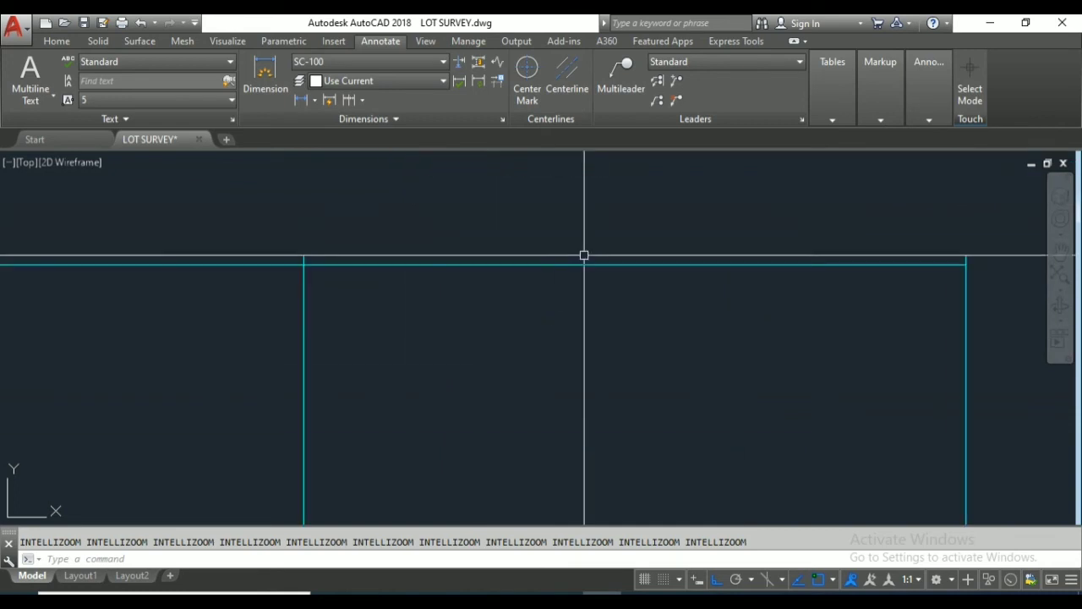
pyautogui.click(575, 203)
pyautogui.scroll(2, 401, 234)
pyautogui.scroll(2, 415, 232)
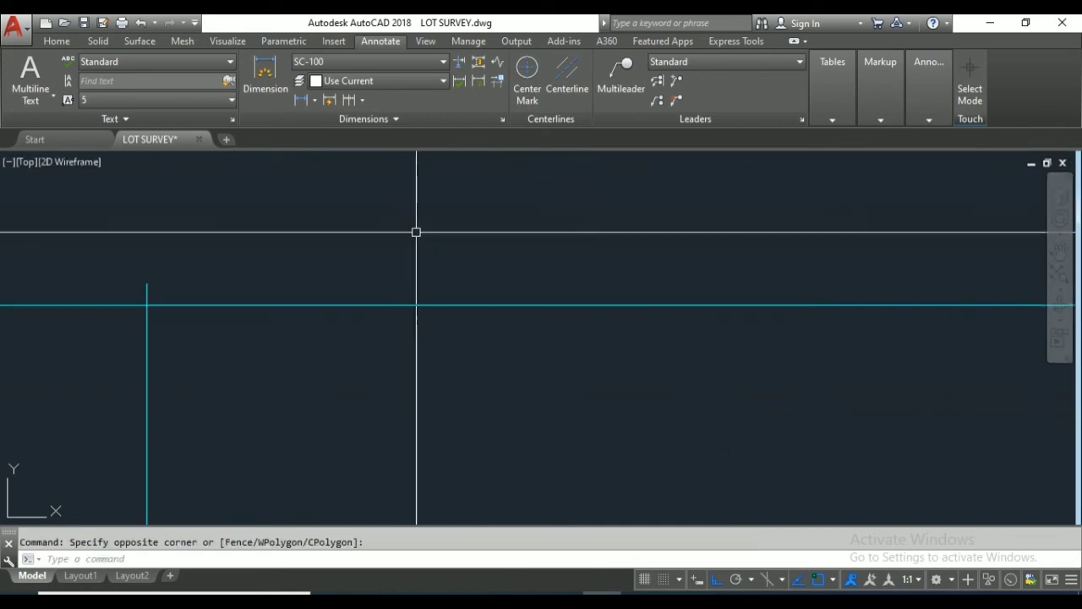
pyautogui.scroll(-3, 386, 351)
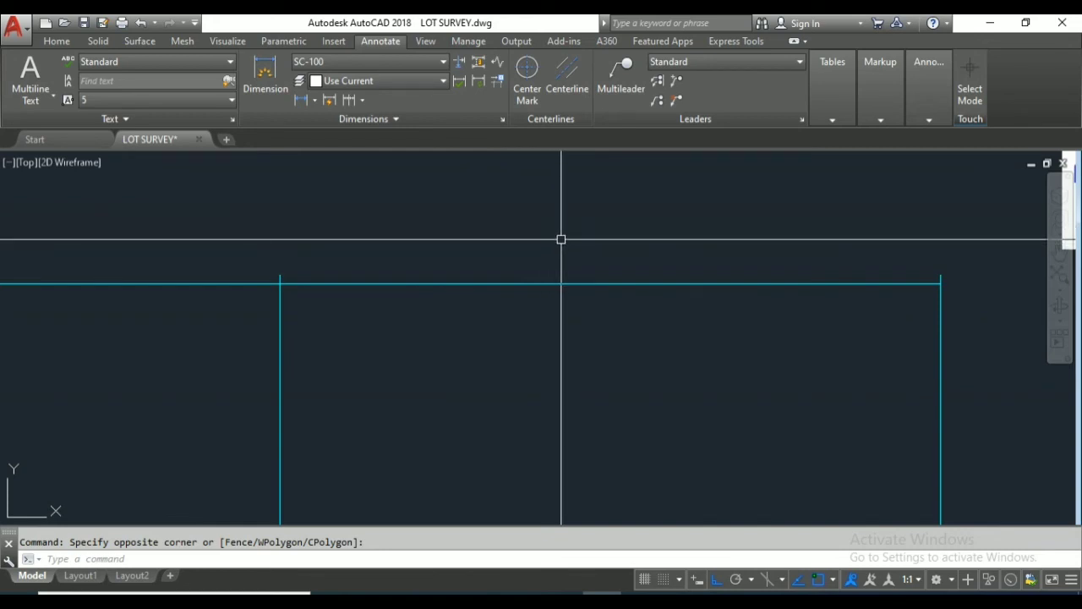
# - Trim the vertical line ends poking above the top horizontal line with a crossing window
pyautogui.write('TR')
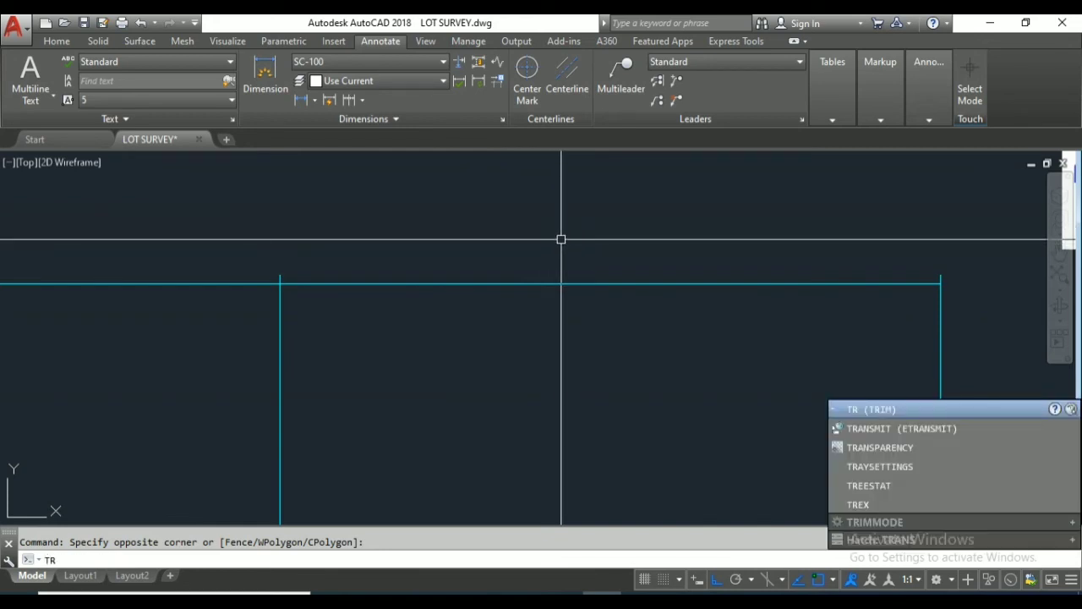
pyautogui.press('Return')
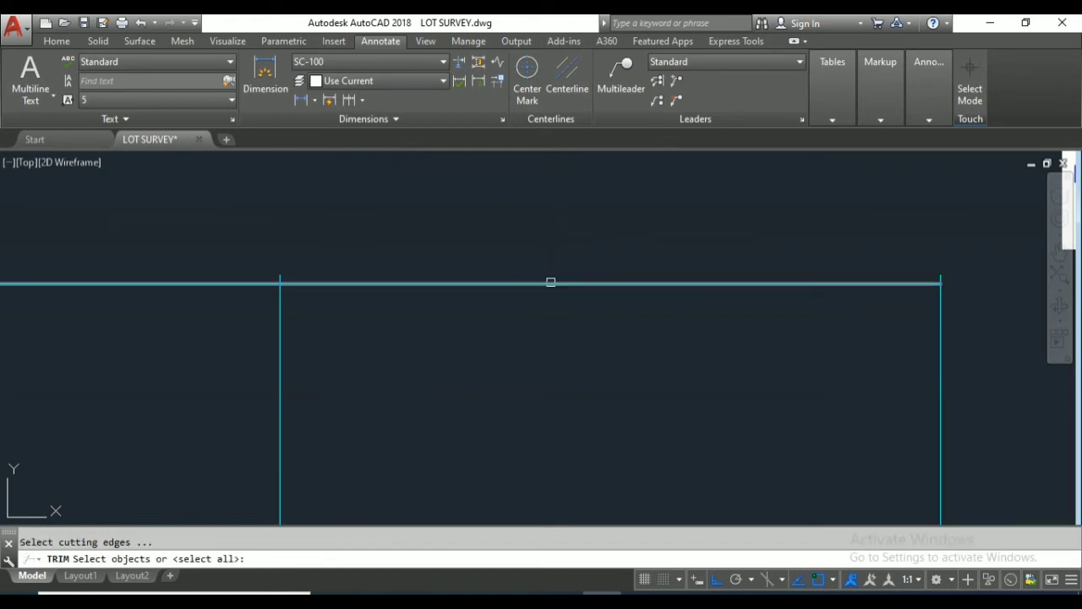
pyautogui.click(551, 282)
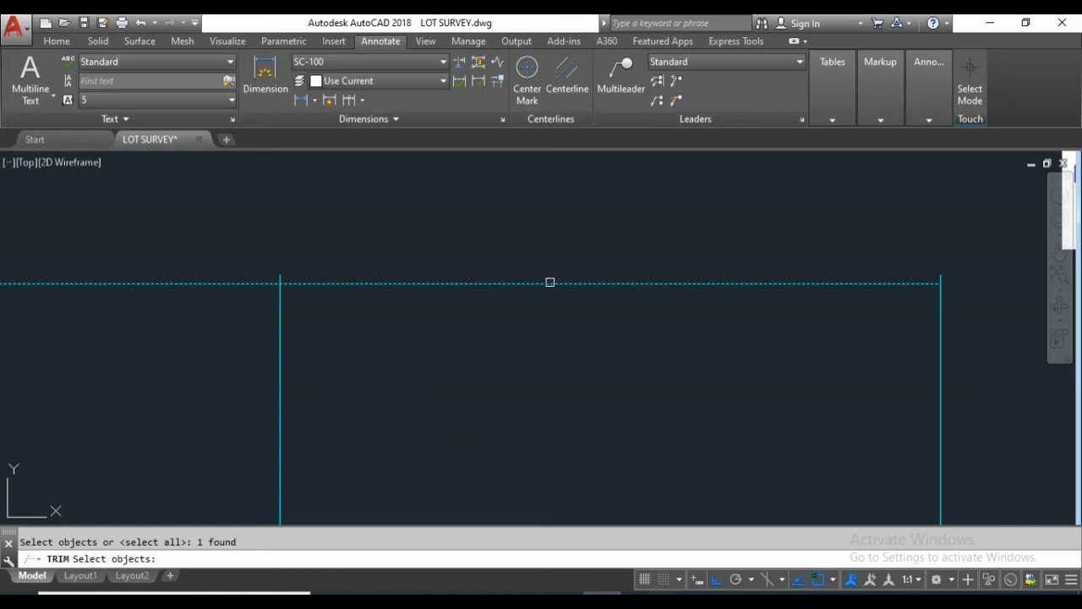
pyautogui.press('Return')
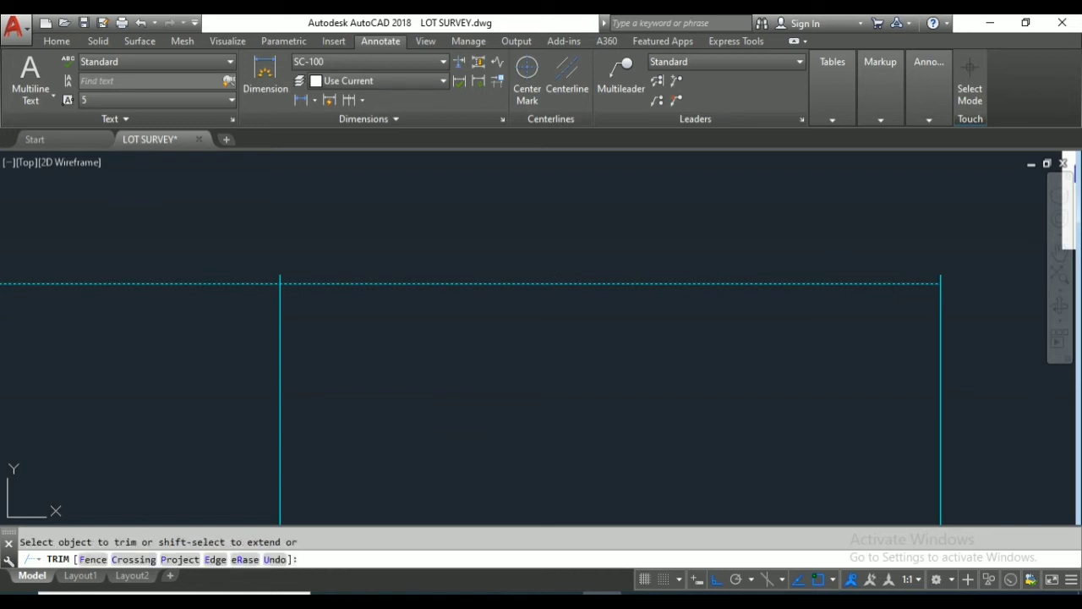
pyautogui.moveTo(977, 230); pyautogui.dragTo(980, 220)
pyautogui.click(977, 227)
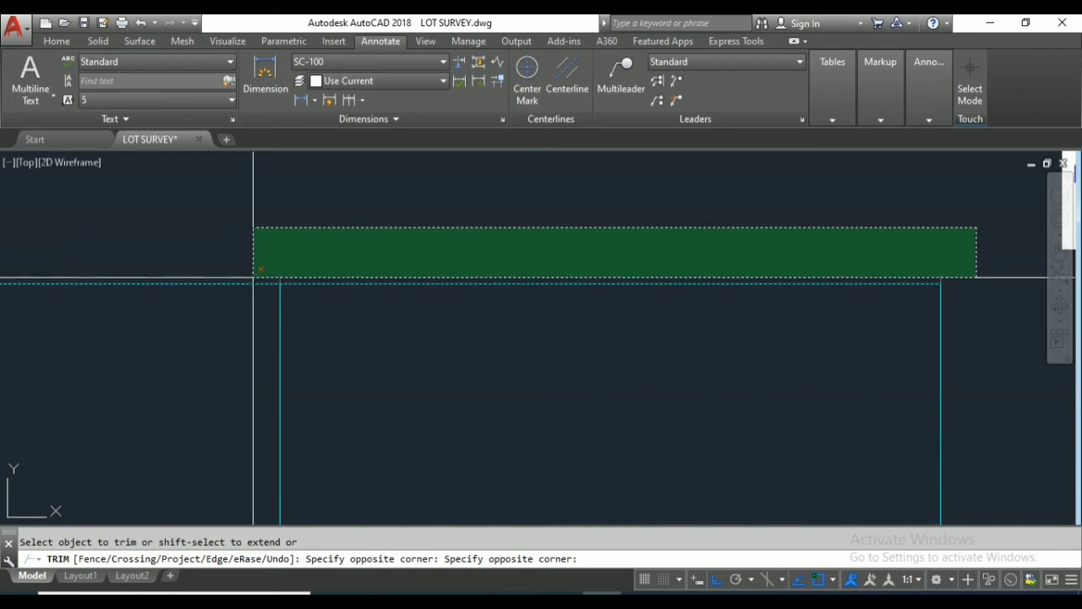
pyautogui.click(254, 277)
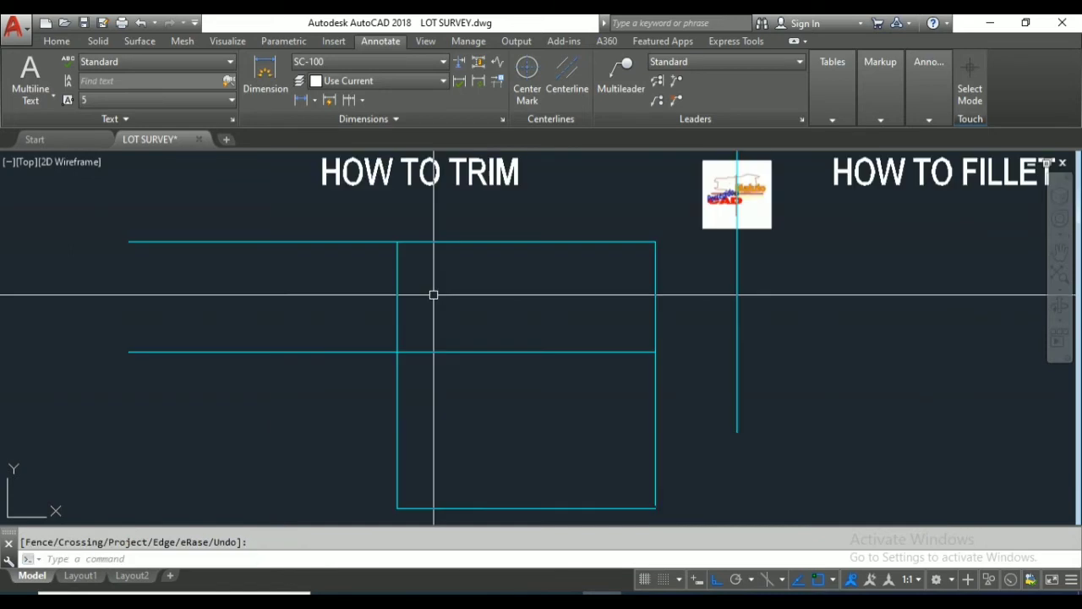
# - Trim the horizontal line ends sticking out left of the rectangle's left vertical line
pyautogui.click(399, 268)
pyautogui.press('Return')
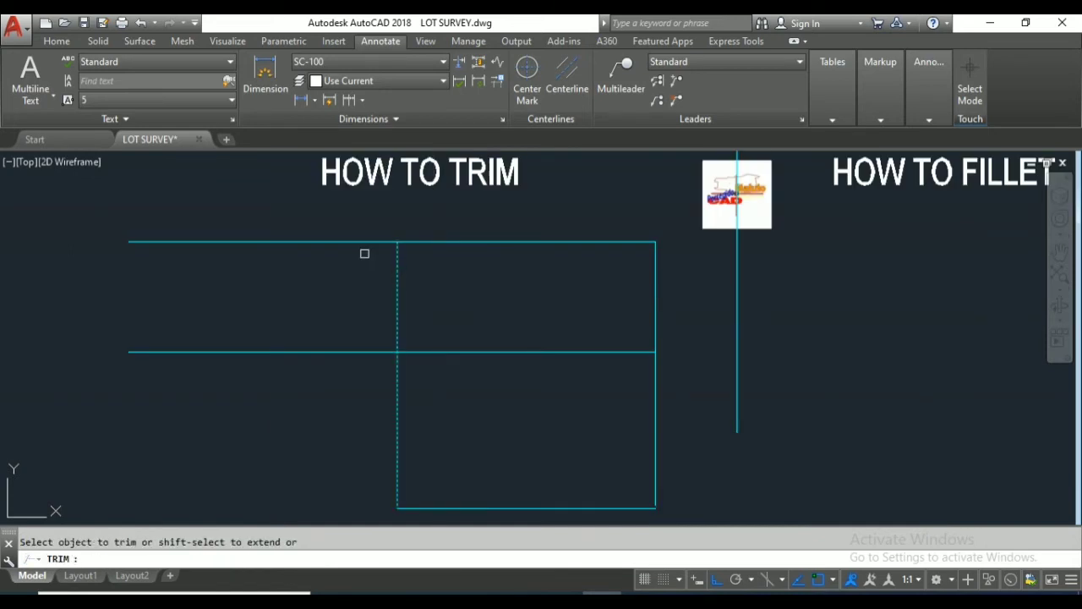
pyautogui.click(363, 252)
pyautogui.click(261, 411)
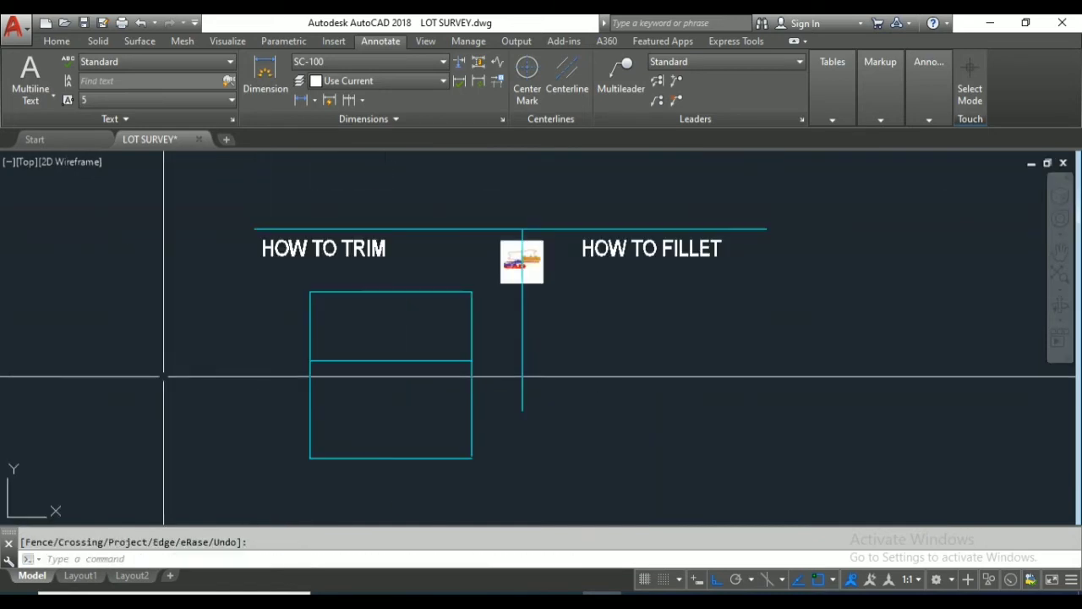
pyautogui.press('Escape')
pyautogui.click(573, 358)
pyautogui.scroll(3, 401, 339)
pyautogui.scroll(-4, 449, 381)
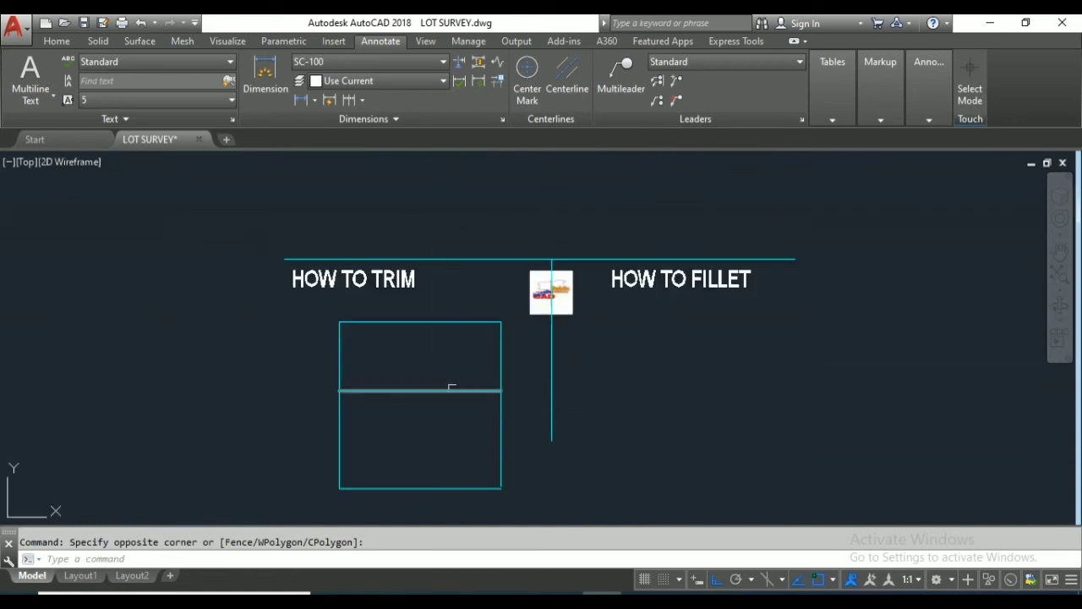
pyautogui.scroll(2, 442, 367)
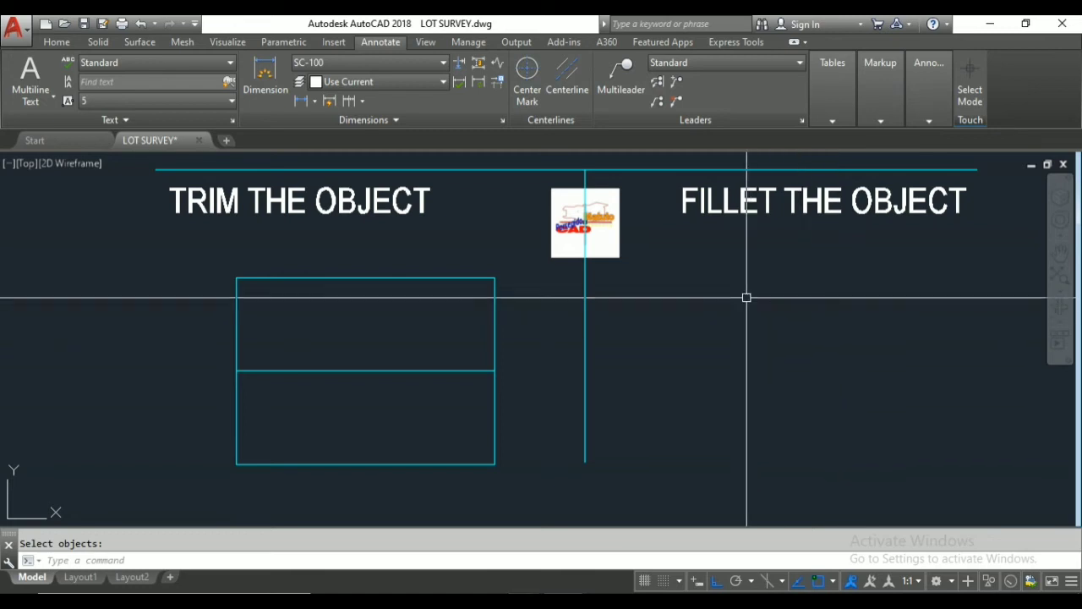
# - Draw a horizontal polyline beneath the FILLET THE OBJECT heading, then start the LINE command
pyautogui.write('p')
pyautogui.press('Return')
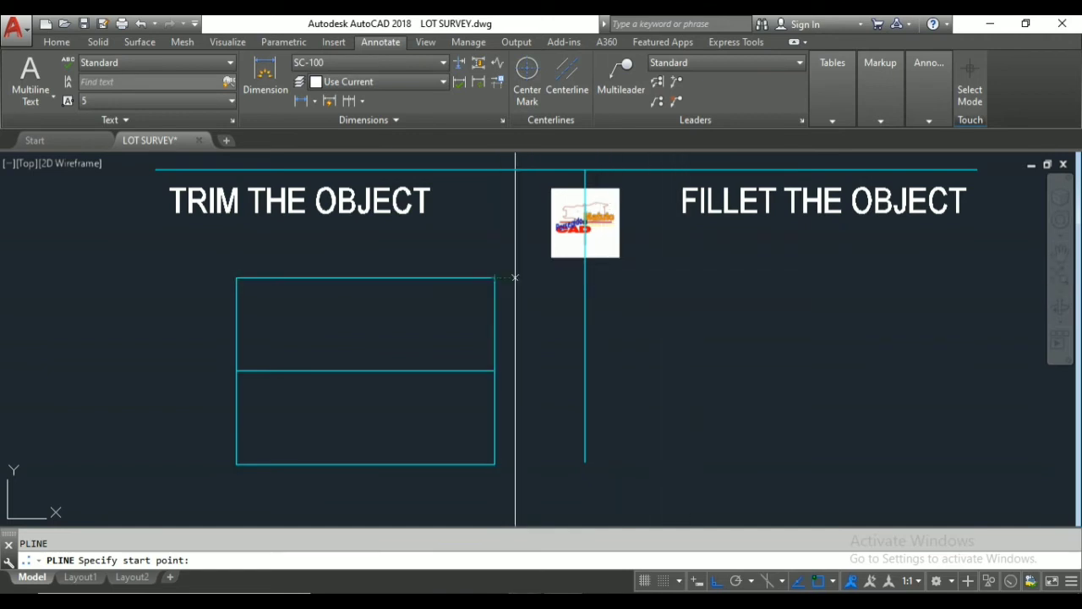
pyautogui.click(692, 277)
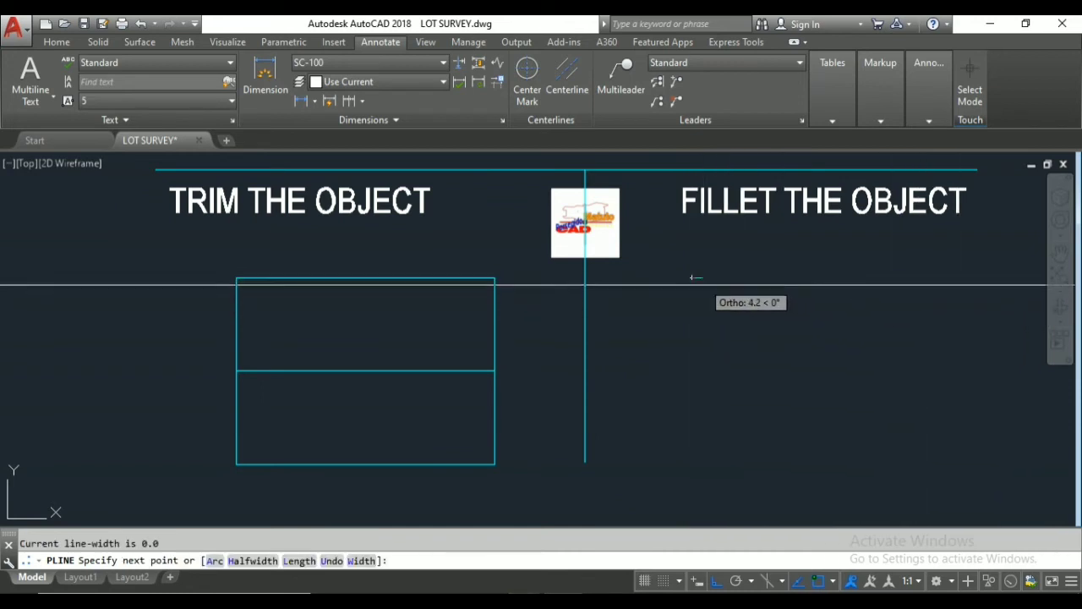
pyautogui.click(967, 281)
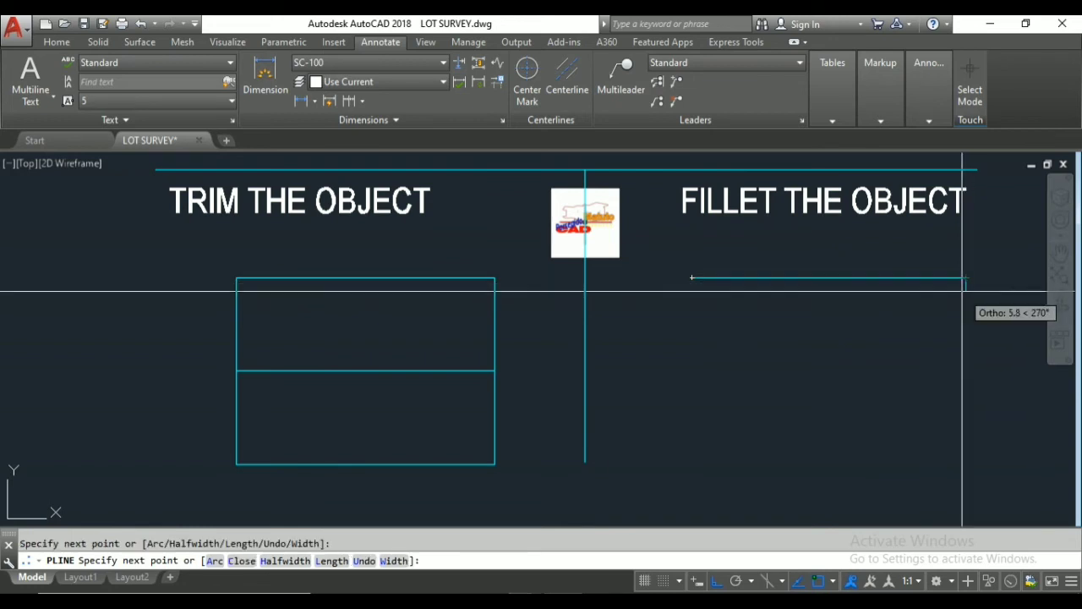
pyautogui.press('Return')
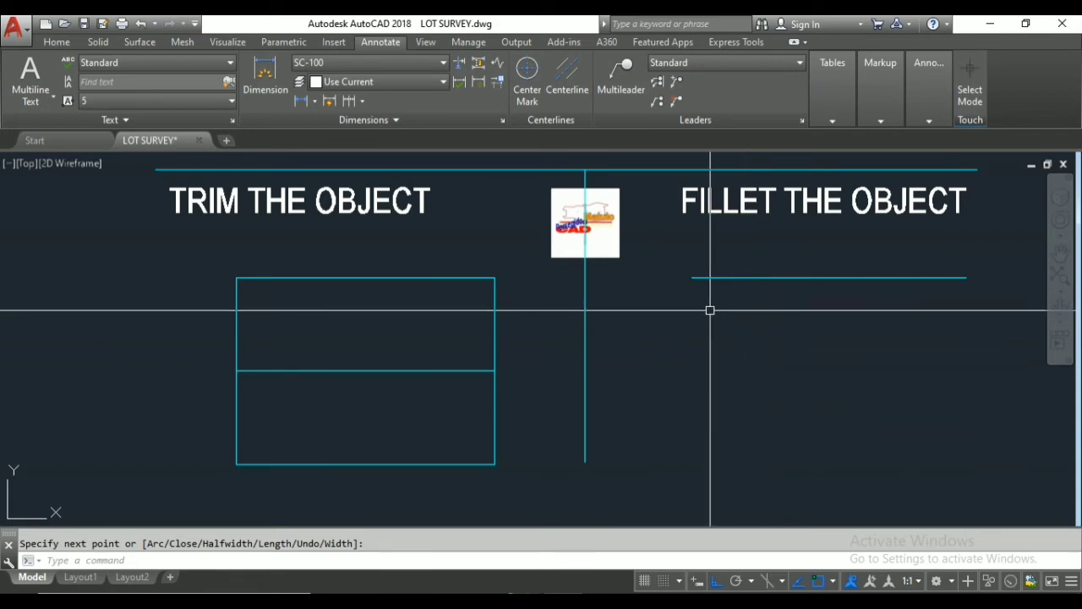
pyautogui.write('l')
pyautogui.press('Return')
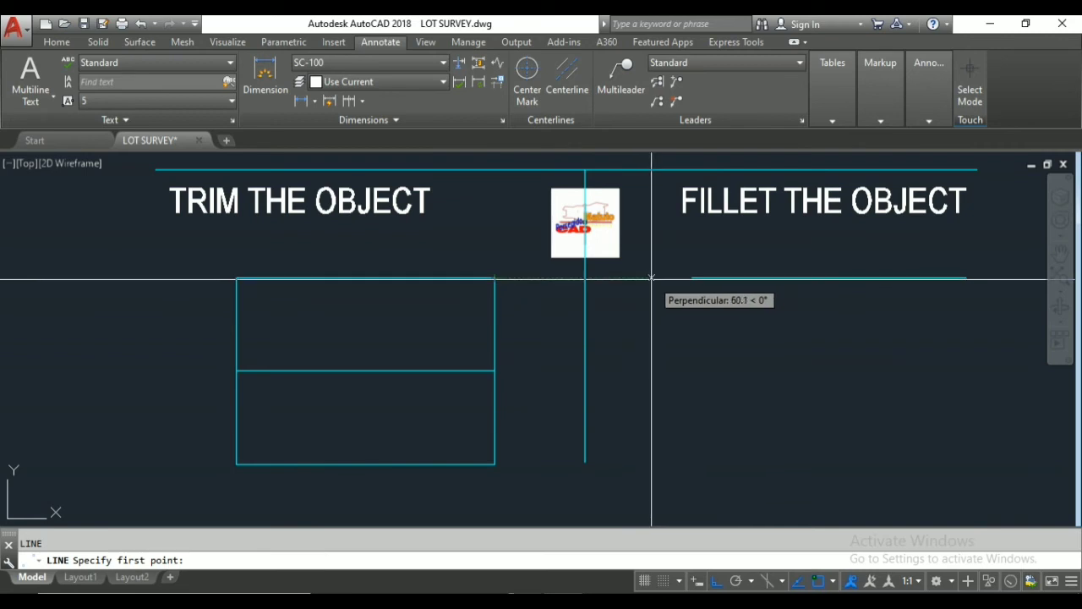
# - Draw a vertical line left of the horizontal line, down to the rectangle's bottom level
pyautogui.click(652, 277)
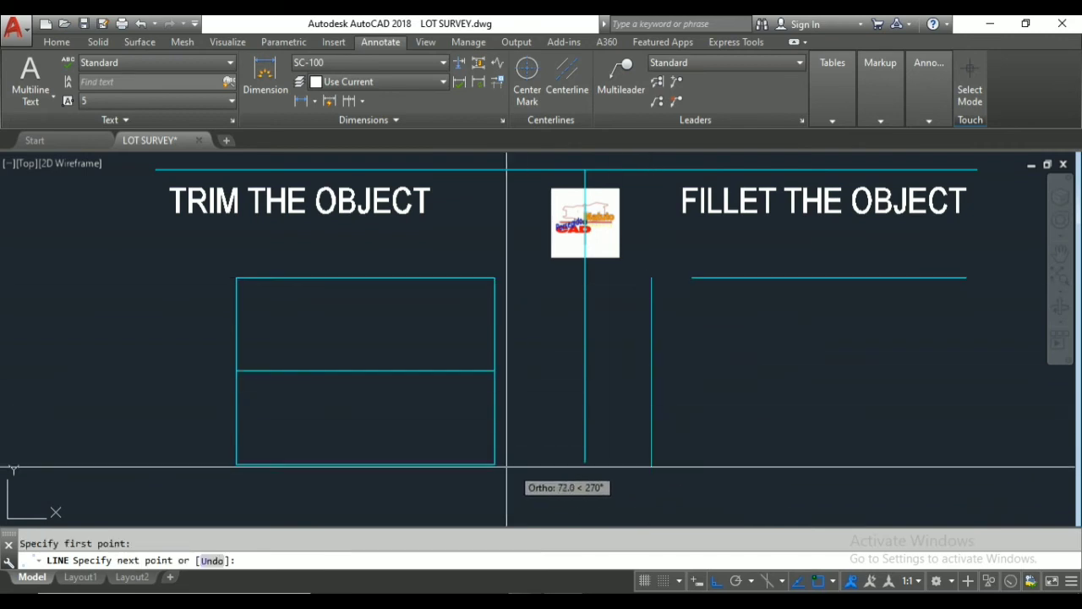
pyautogui.click(652, 464)
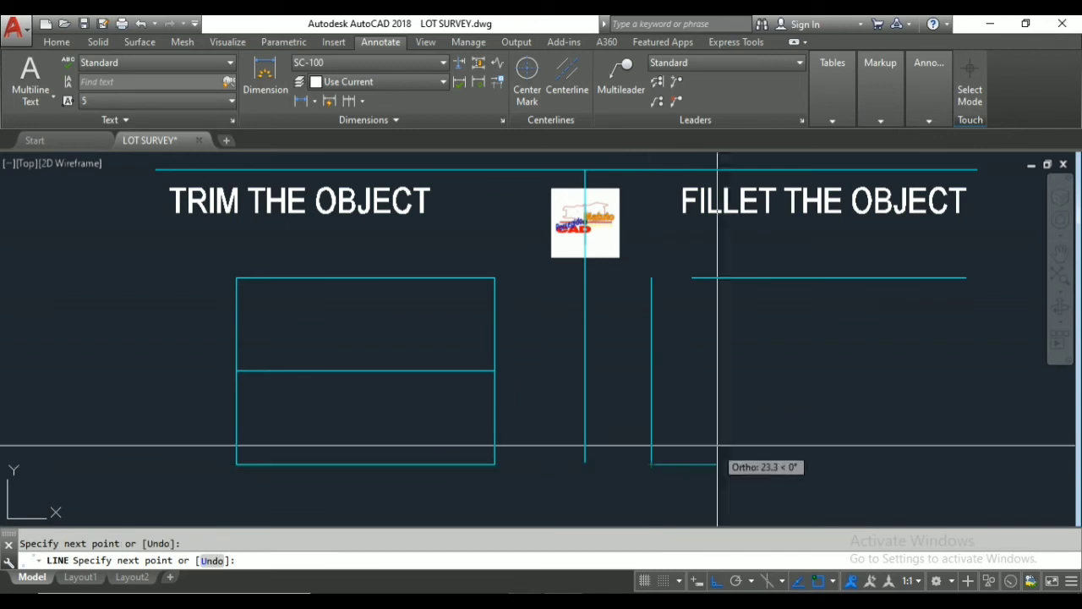
pyautogui.press('Return')
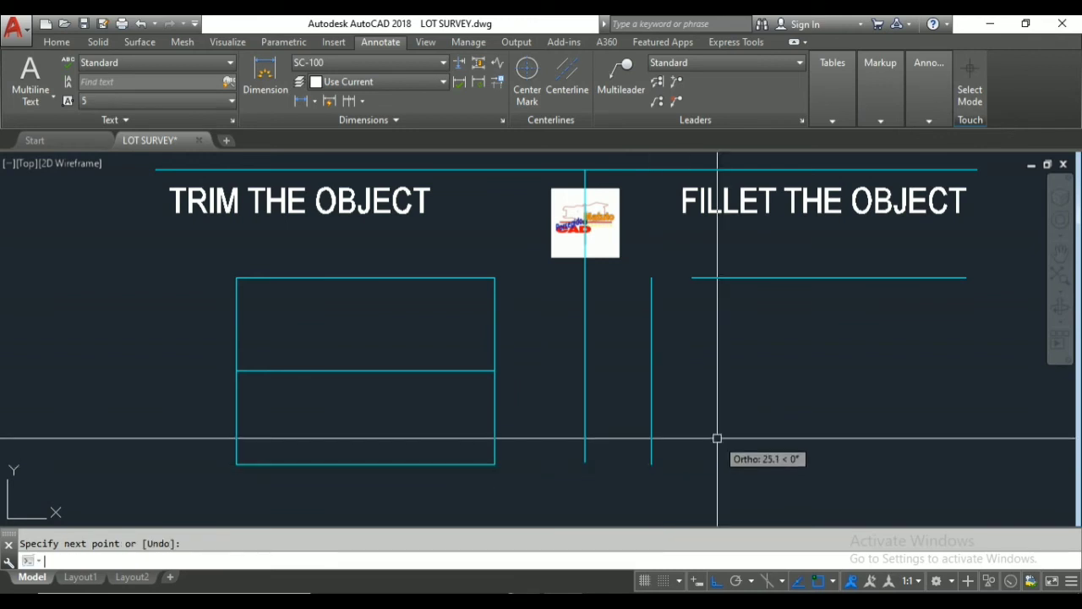
pyautogui.moveTo(742, 322); pyautogui.dragTo(609, 358, button='middle')
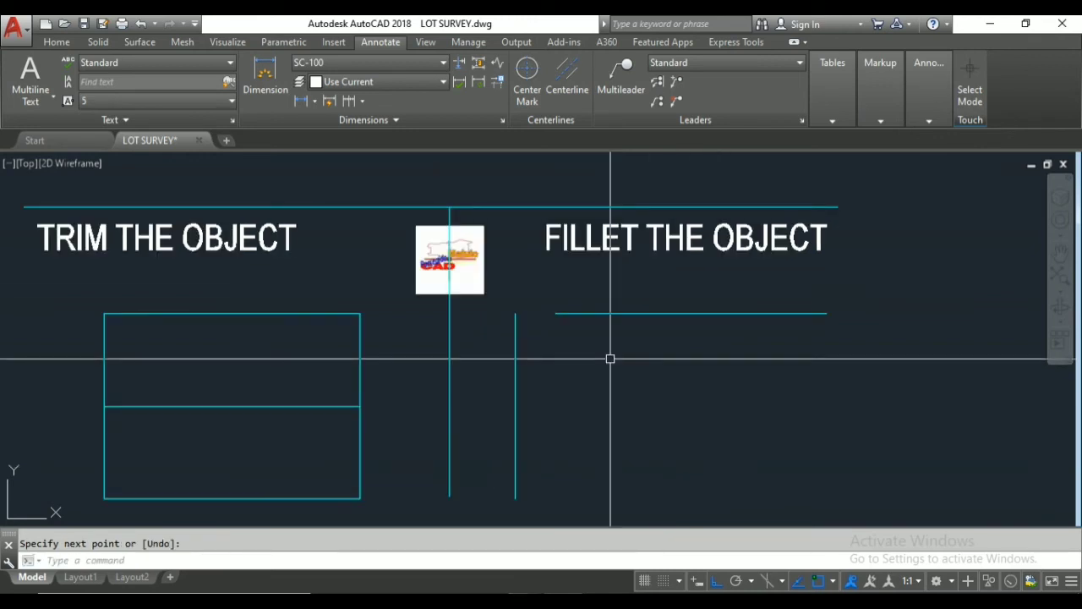
pyautogui.scroll(2, 581, 338)
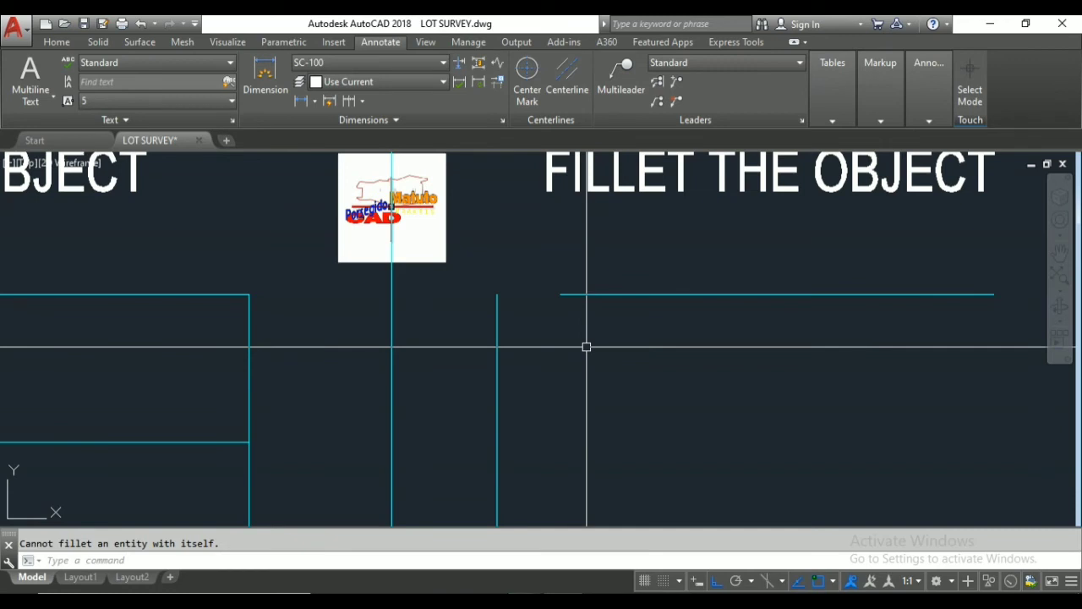
pyautogui.write('F')
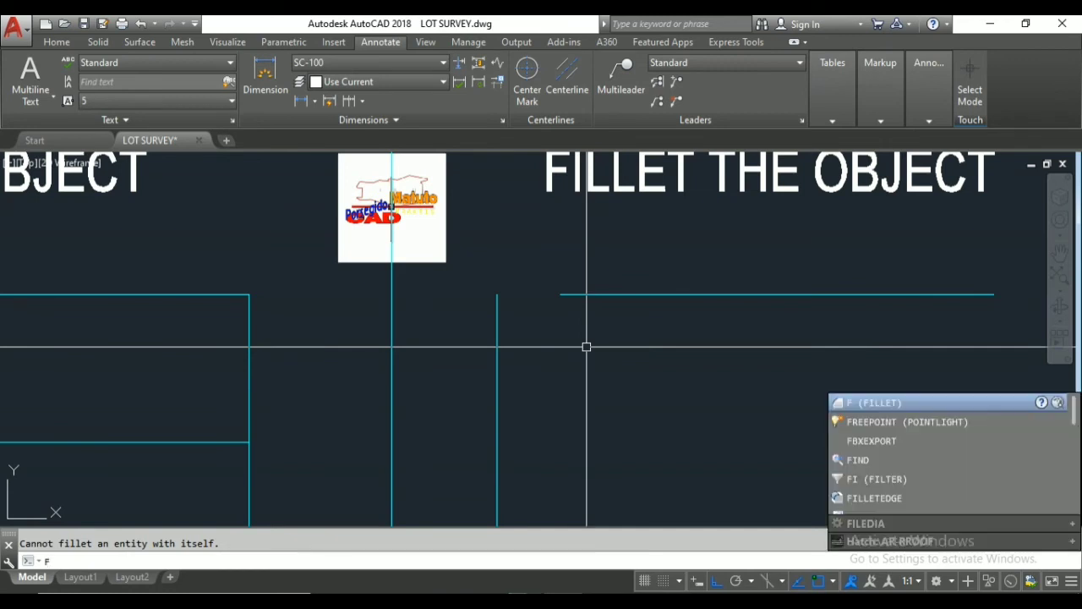
pyautogui.press('Return')
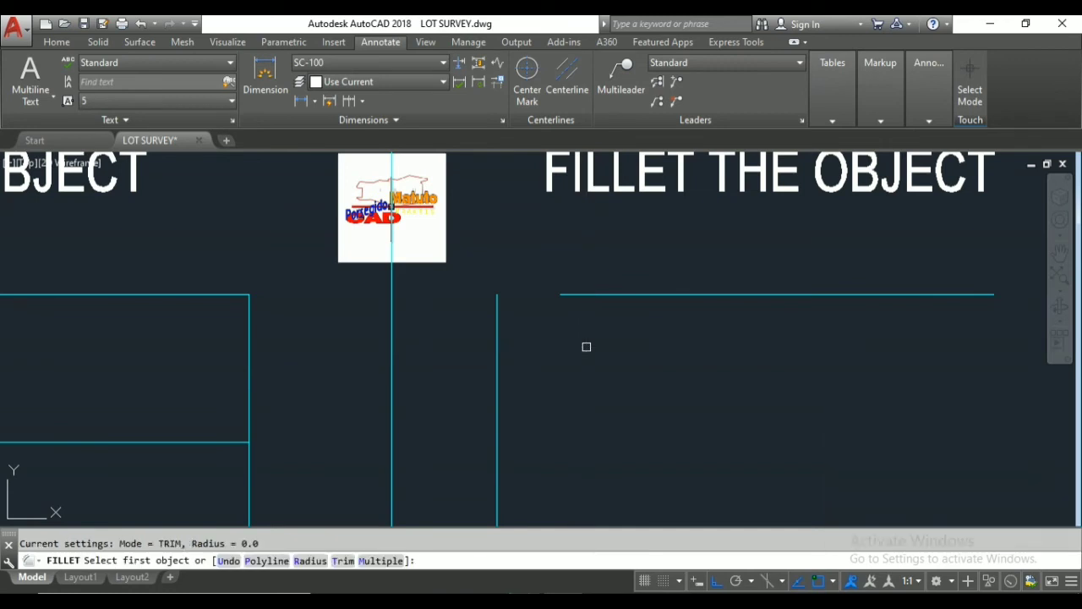
pyautogui.click(499, 373)
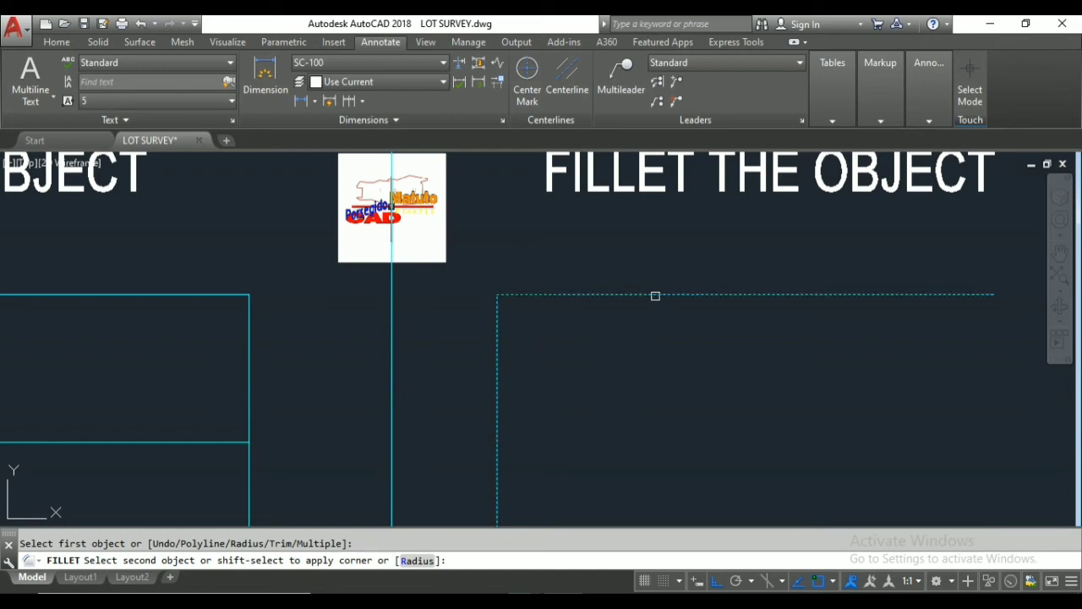
pyautogui.click(655, 296)
pyautogui.scroll(2, 527, 323)
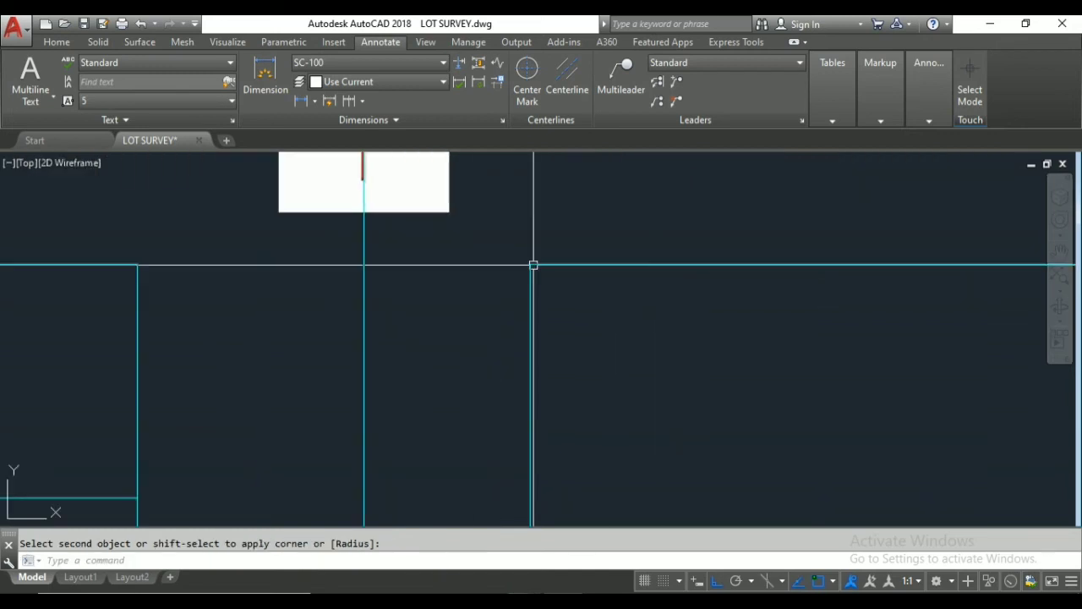
pyautogui.scroll(-2, 532, 263)
pyautogui.scroll(2, 536, 270)
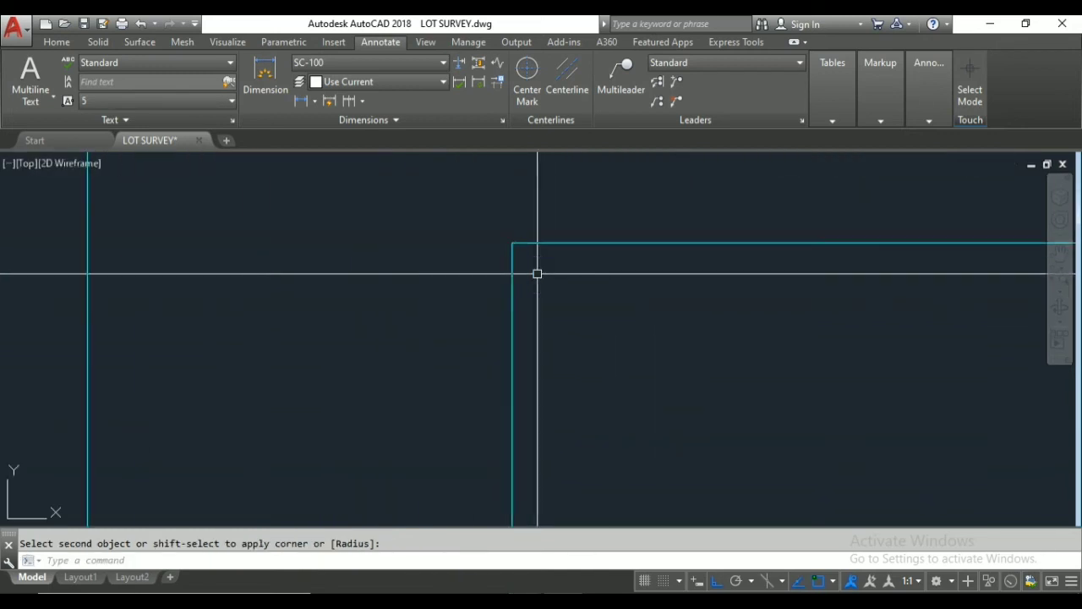
pyautogui.scroll(2, 531, 260)
pyautogui.scroll(-2, 453, 287)
pyautogui.scroll(2, 479, 242)
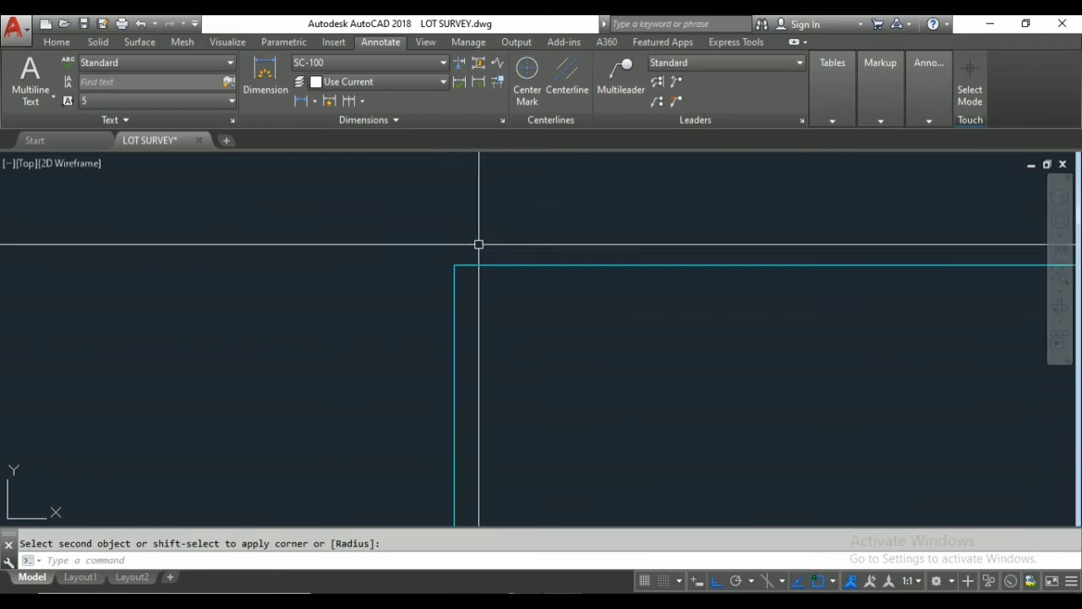
pyautogui.scroll(-2, 397, 290)
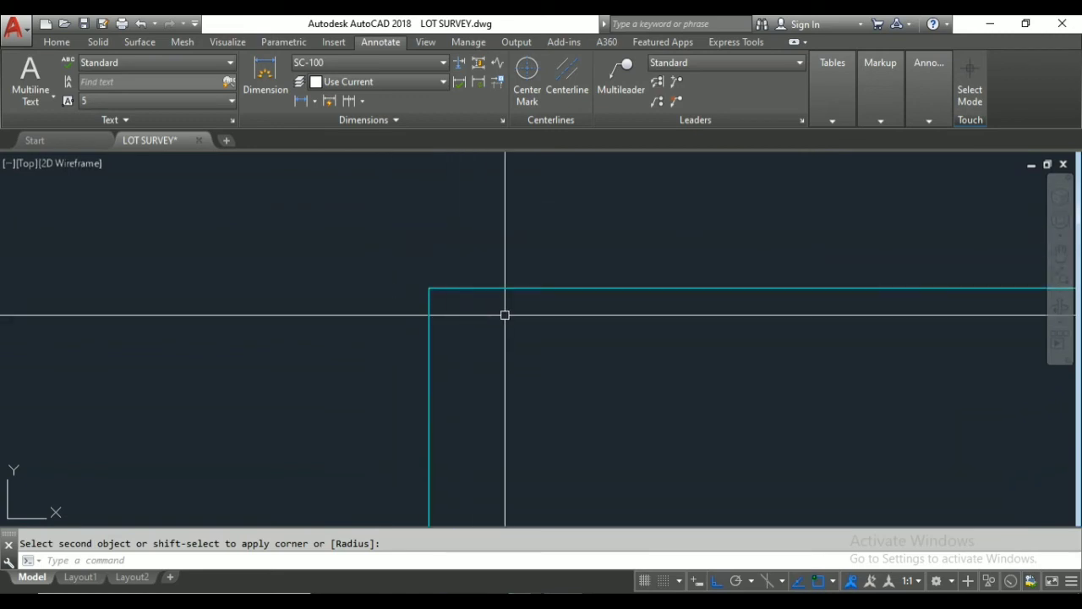
pyautogui.scroll(-1, 384, 231)
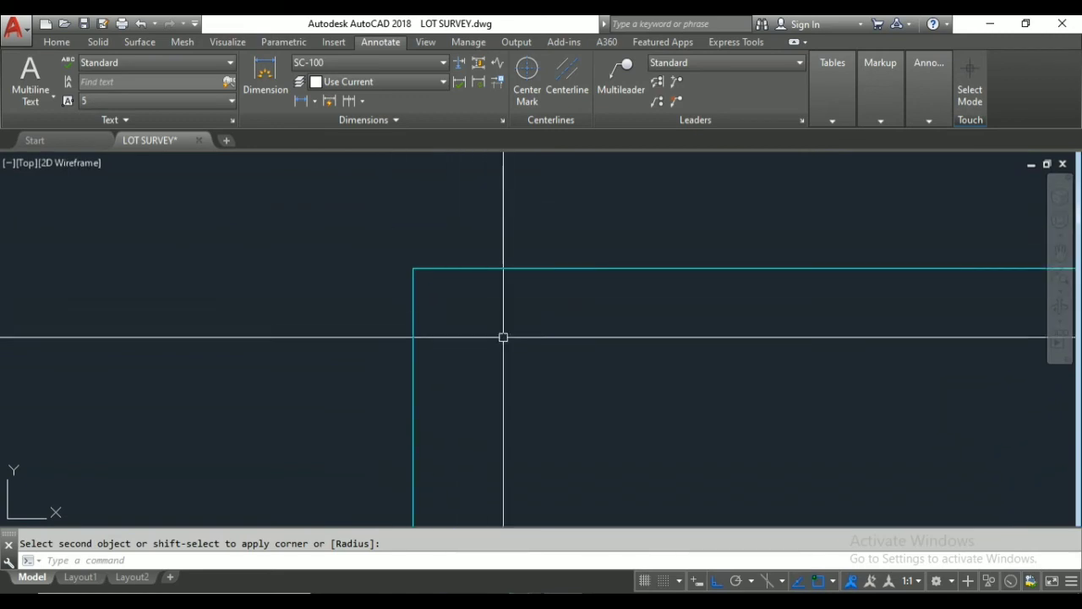
pyautogui.scroll(-3, 505, 343)
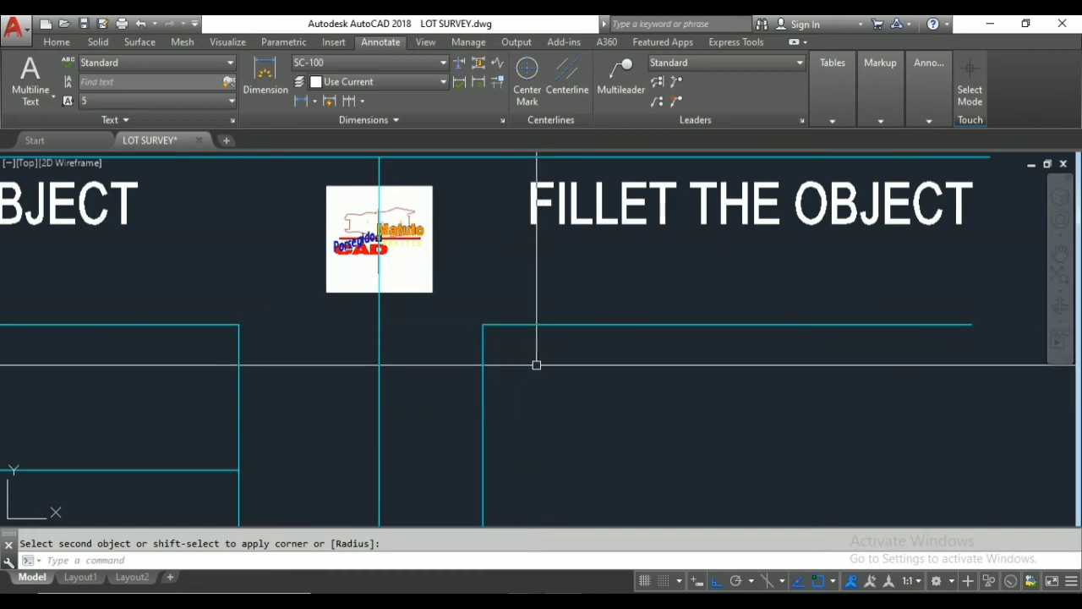
pyautogui.scroll(2, 541, 333)
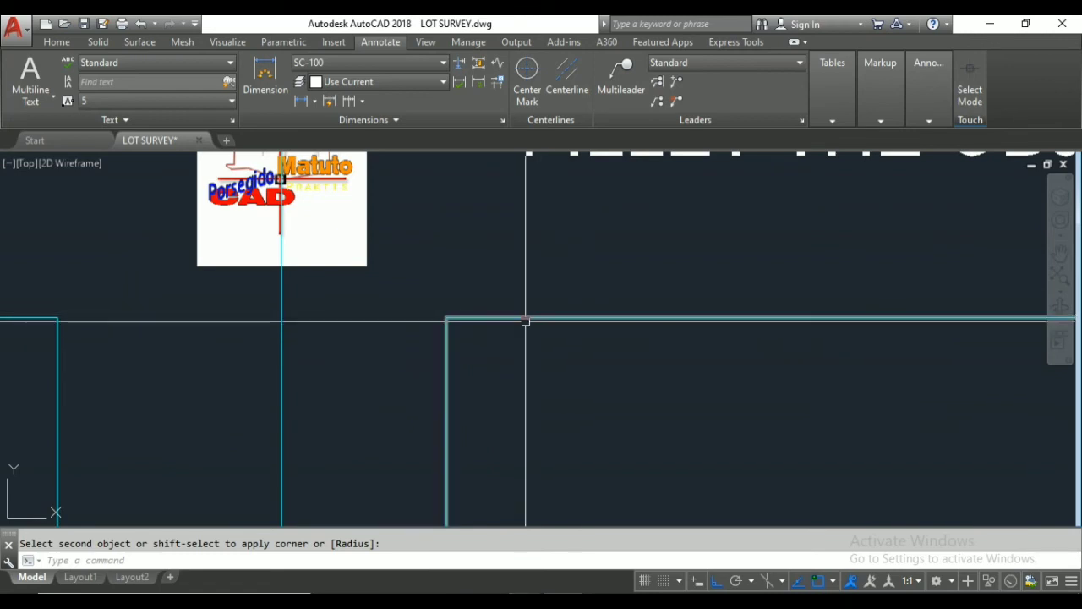
pyautogui.scroll(-2, 528, 320)
pyautogui.scroll(2, 592, 320)
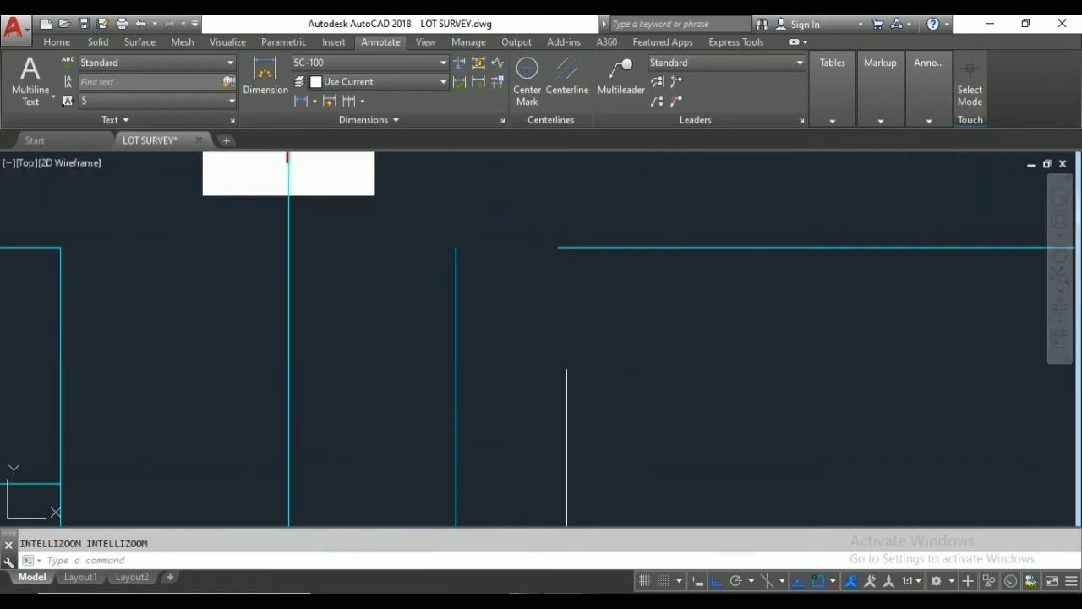
pyautogui.scroll(-2, 600, 318)
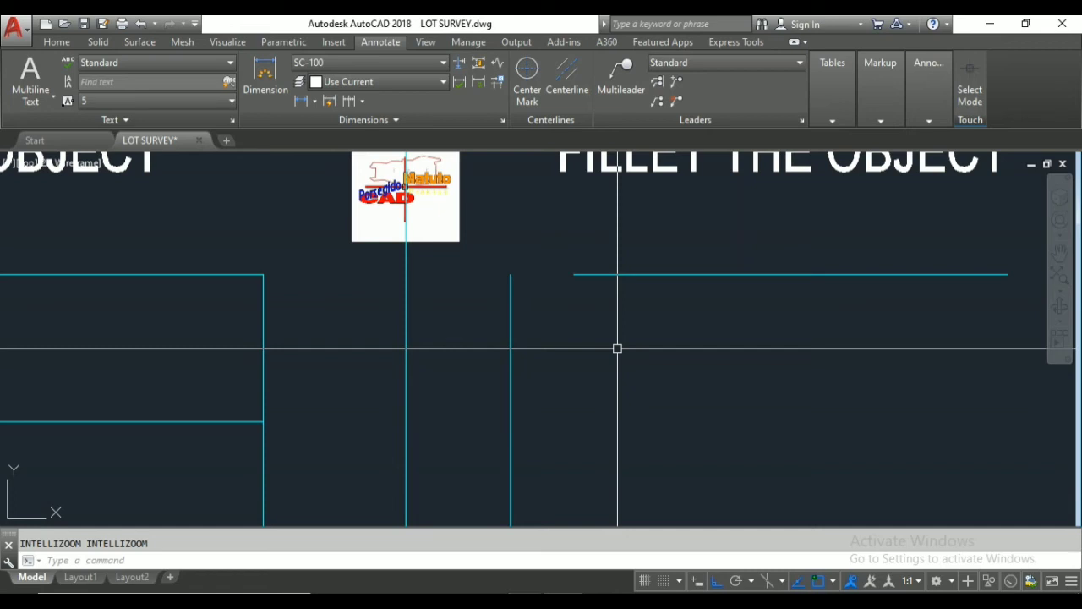
# - Fillet the vertical and horizontal lines with radius 5 to form a rounded corner
pyautogui.write('F')
pyautogui.press('Return')
pyautogui.write('R')
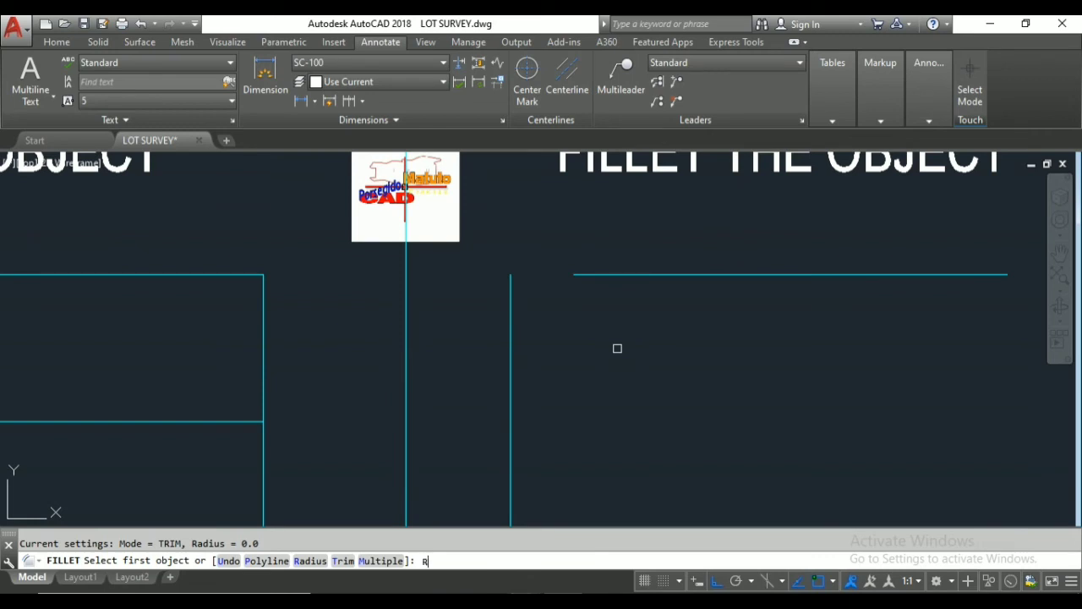
pyautogui.press('Return')
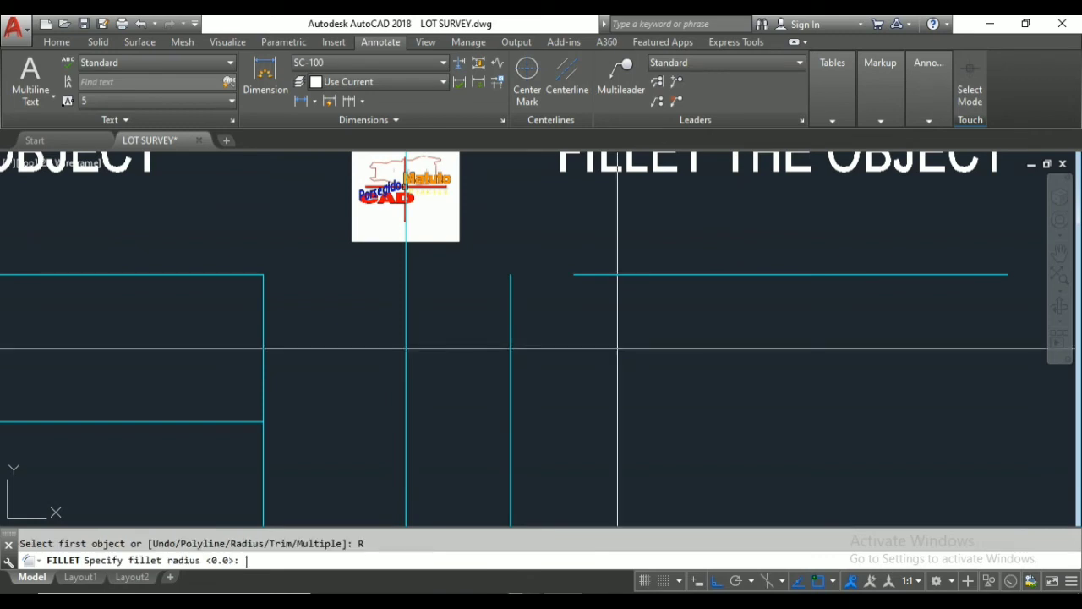
pyautogui.write('R')
pyautogui.press('BackSpace')
pyautogui.write('5')
pyautogui.press('Return')
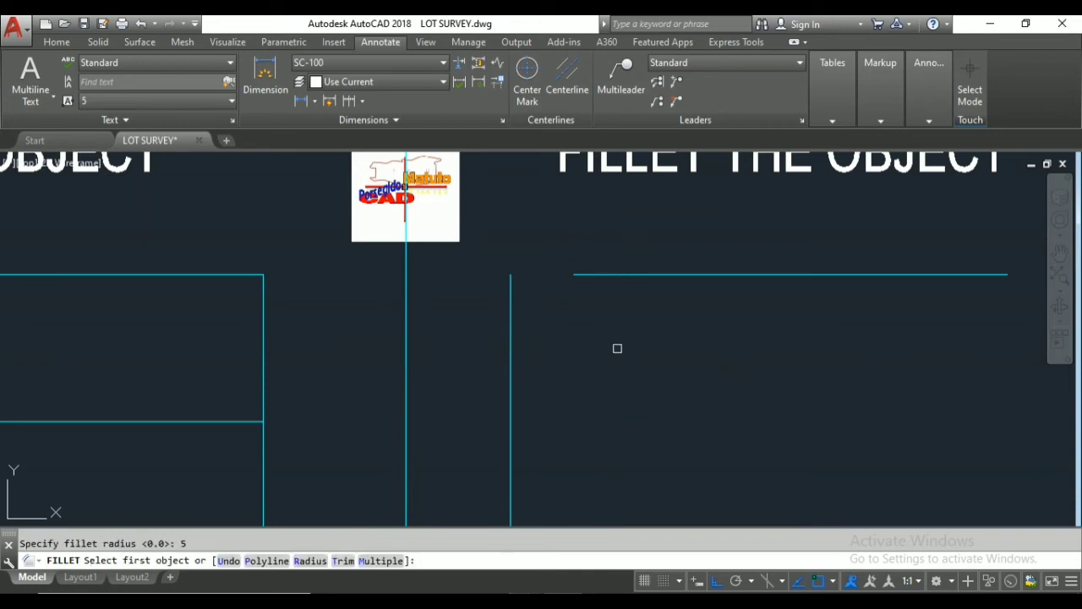
pyautogui.click(510, 362)
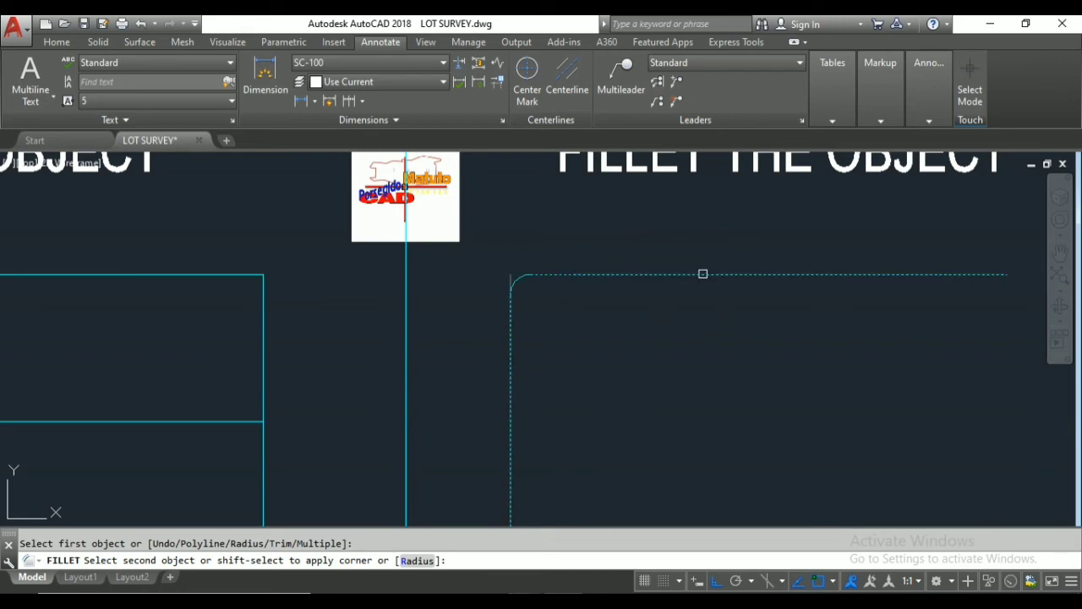
pyautogui.click(703, 273)
pyautogui.scroll(2, 557, 309)
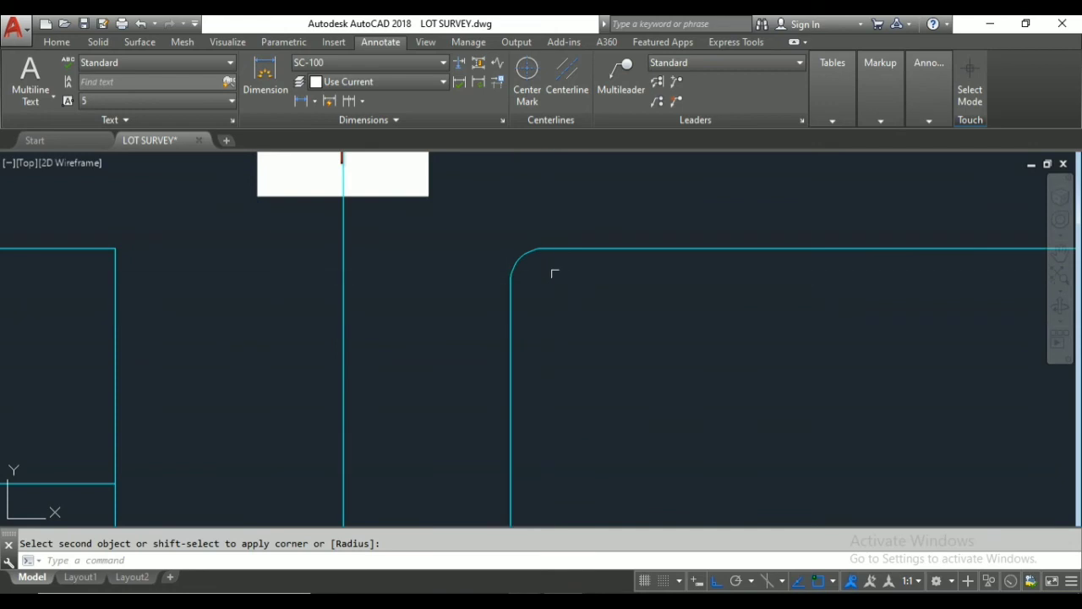
pyautogui.scroll(2, 553, 271)
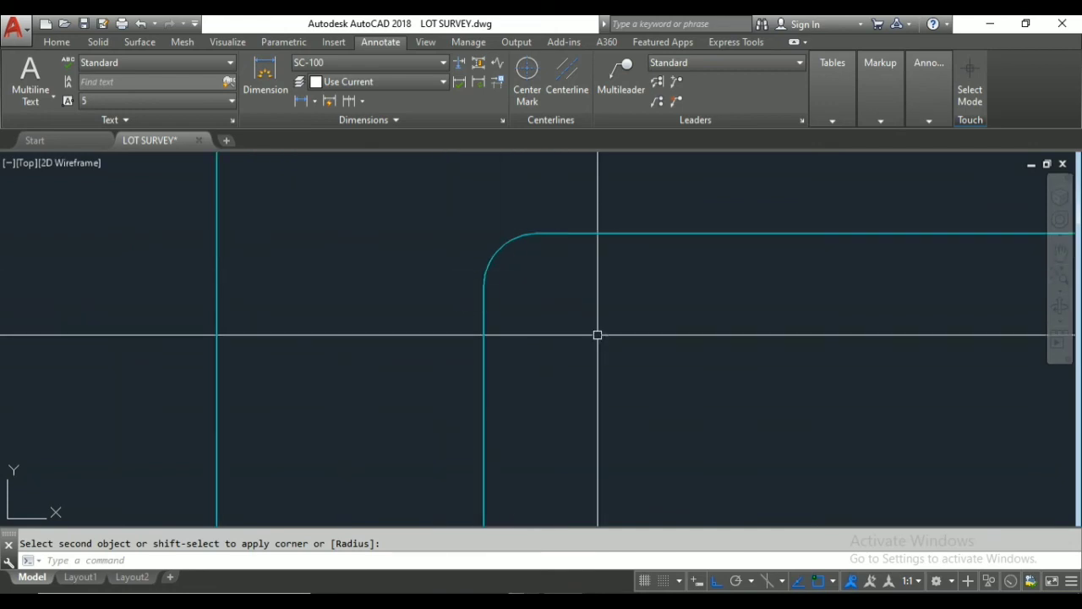
pyautogui.press('Escape')
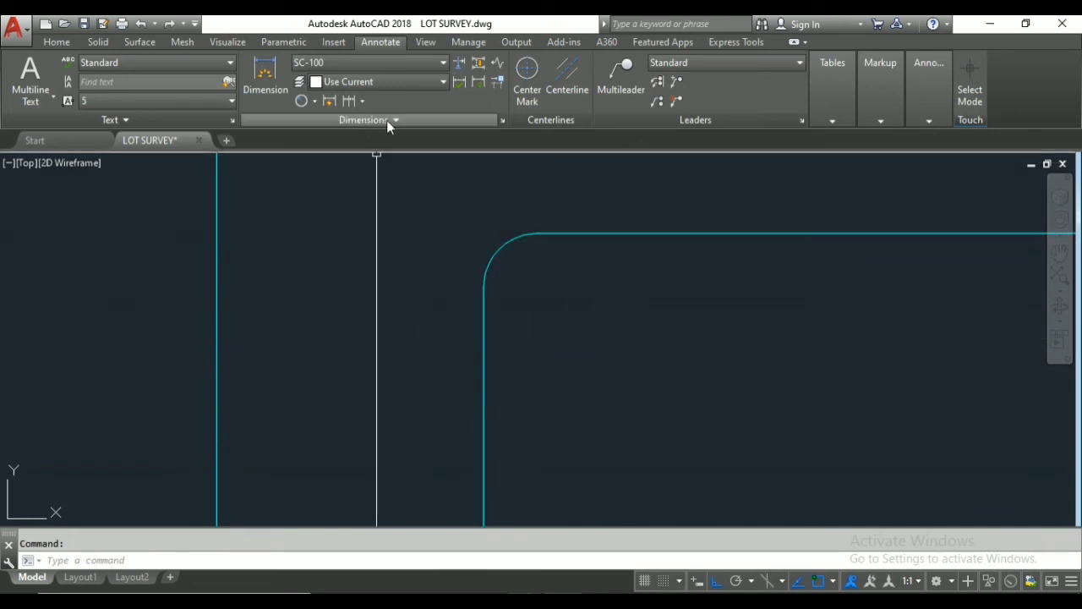
# - Add an R5 radius dimension to the rounded corner arc
pyautogui.click(316, 102)
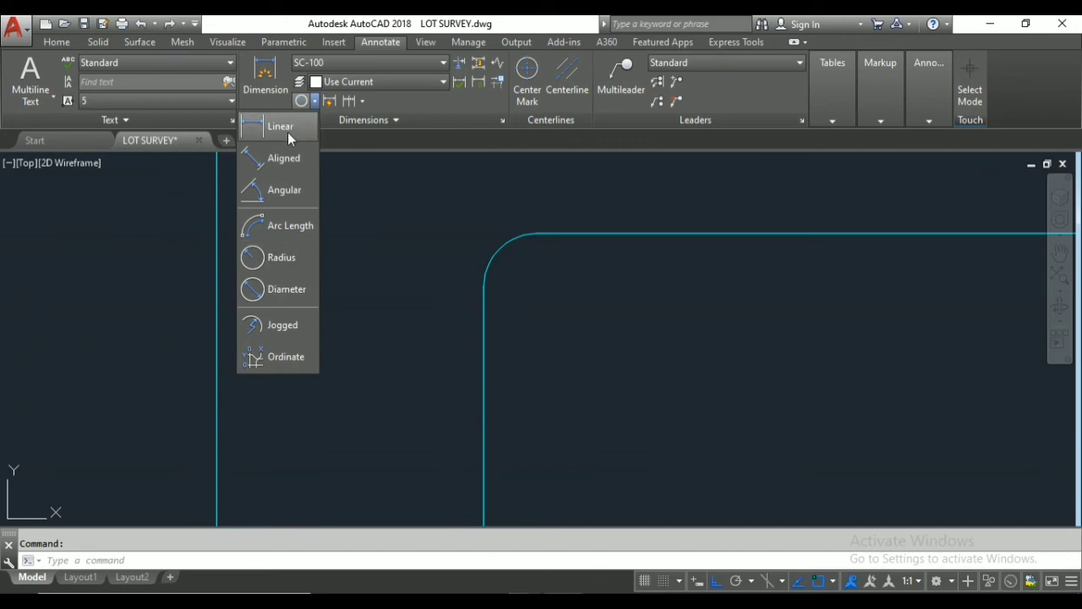
pyautogui.click(284, 258)
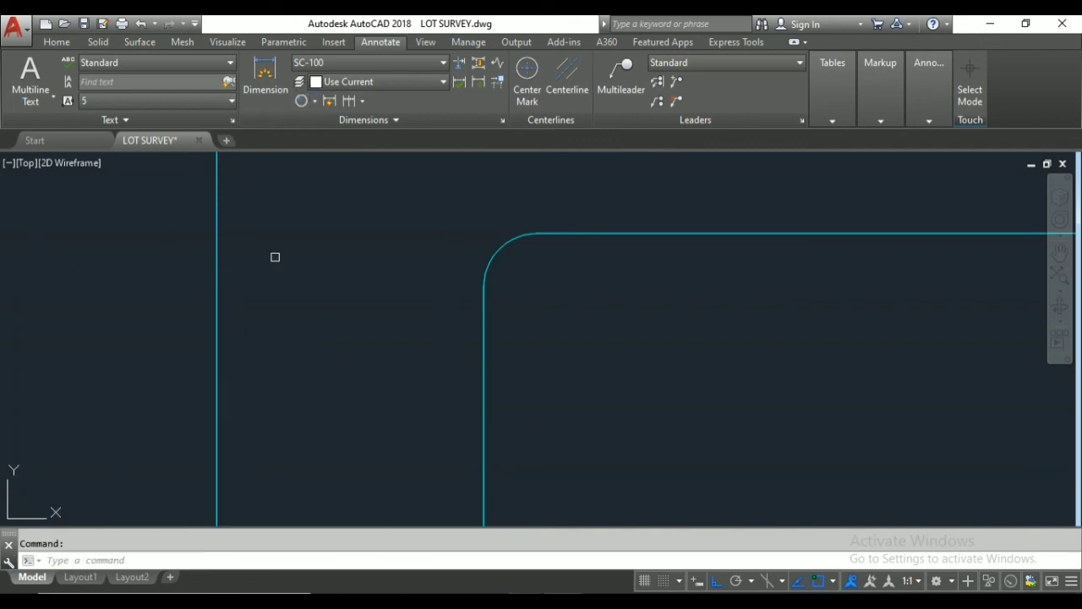
pyautogui.click(502, 247)
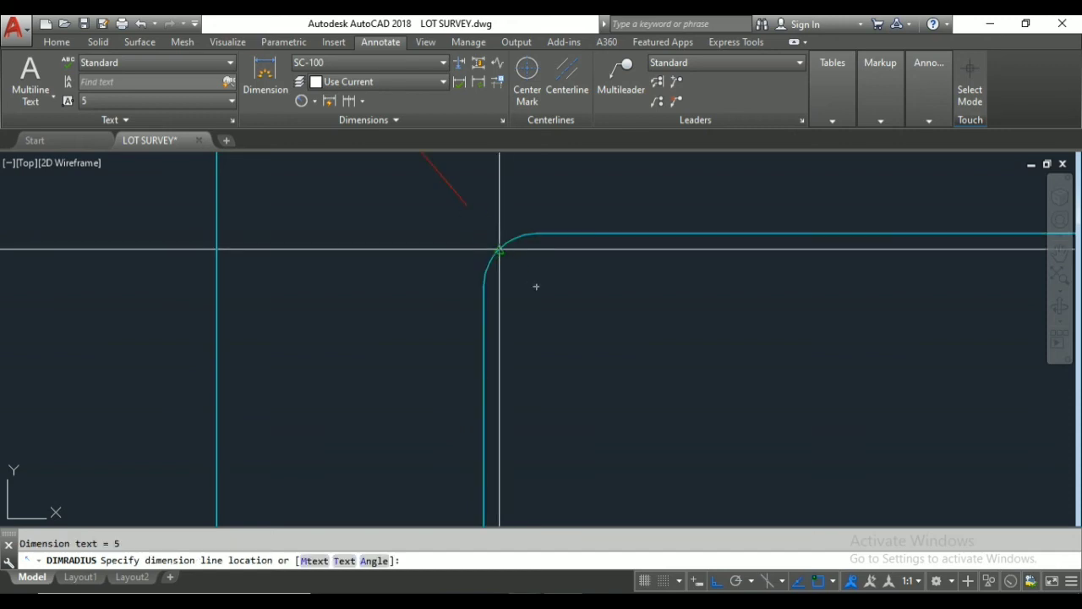
pyautogui.click(536, 293)
pyautogui.scroll(3, 507, 254)
# - Move the R5 dimension label to sit just outside the rounded corner
pyautogui.click(541, 254)
pyautogui.click(541, 252)
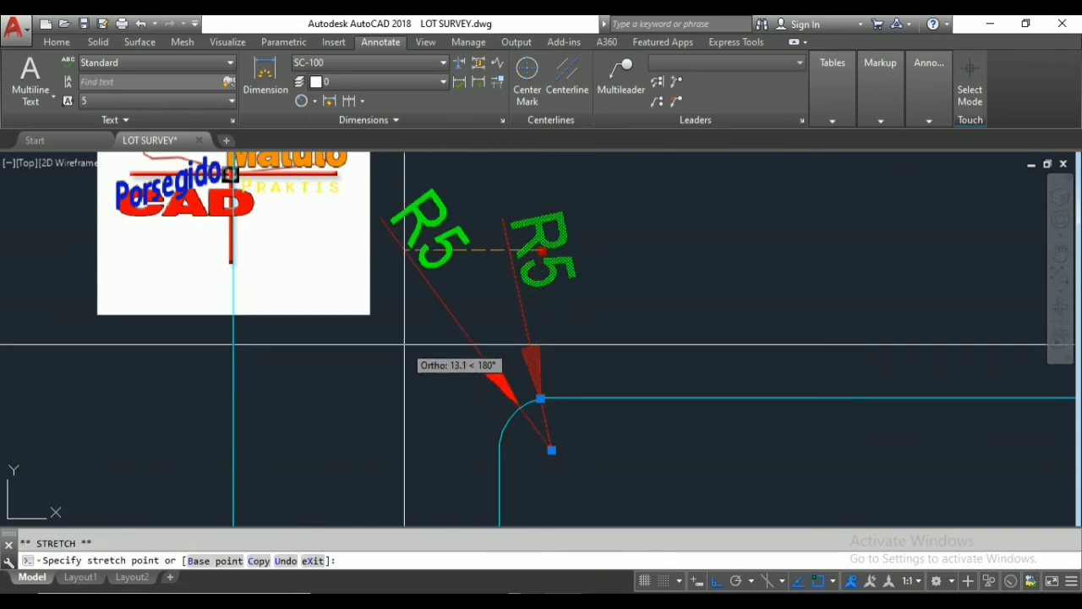
pyautogui.click(404, 345)
pyautogui.scroll(-2, 584, 295)
pyautogui.scroll(-2, 592, 265)
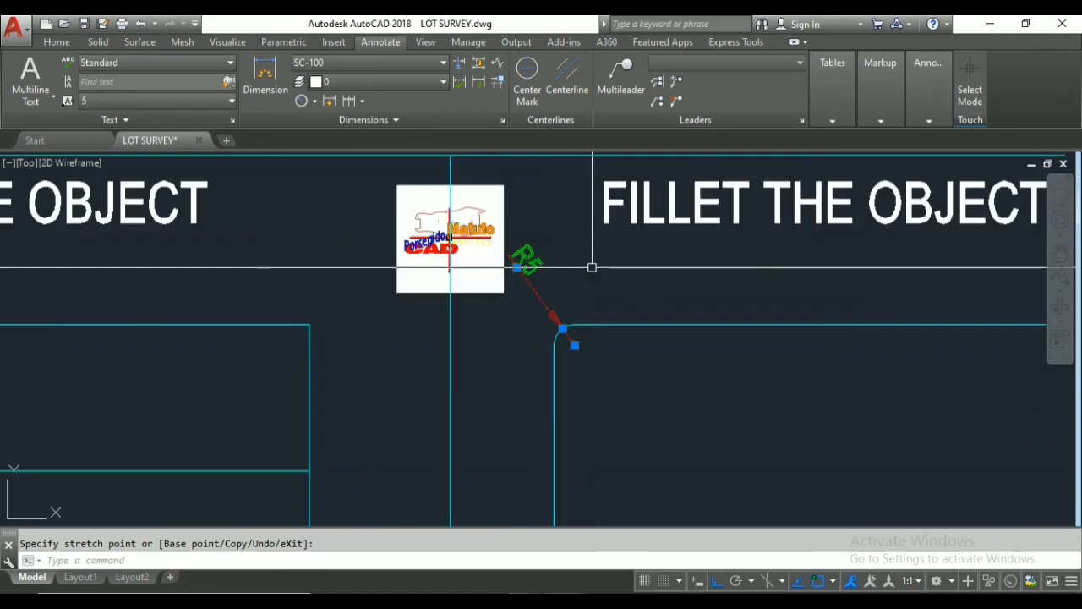
pyautogui.click(660, 366)
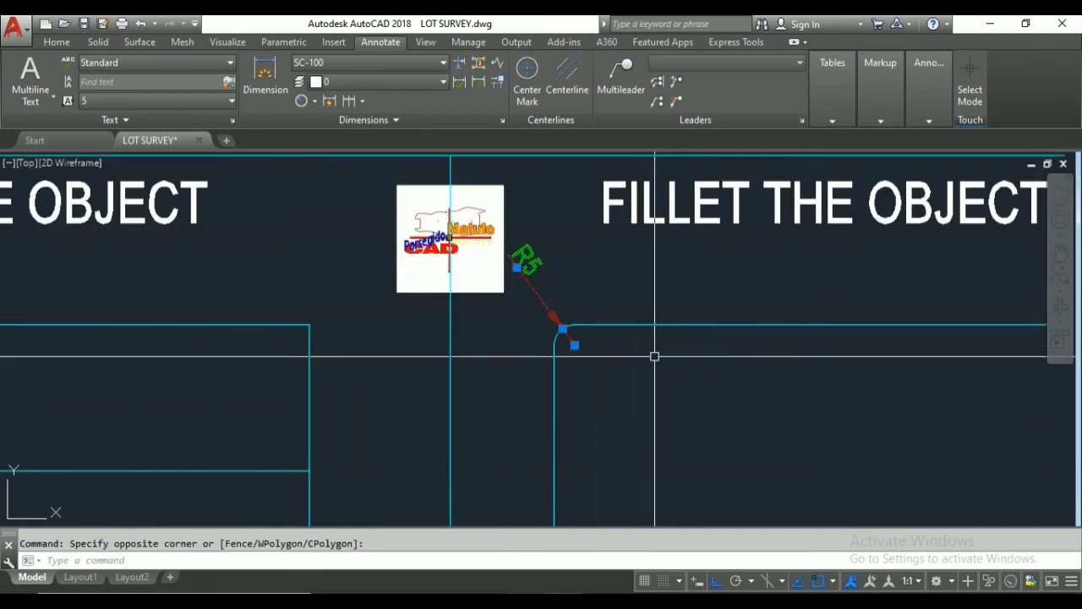
pyautogui.press('Escape')
pyautogui.scroll(-3, 603, 256)
pyautogui.scroll(3, 530, 314)
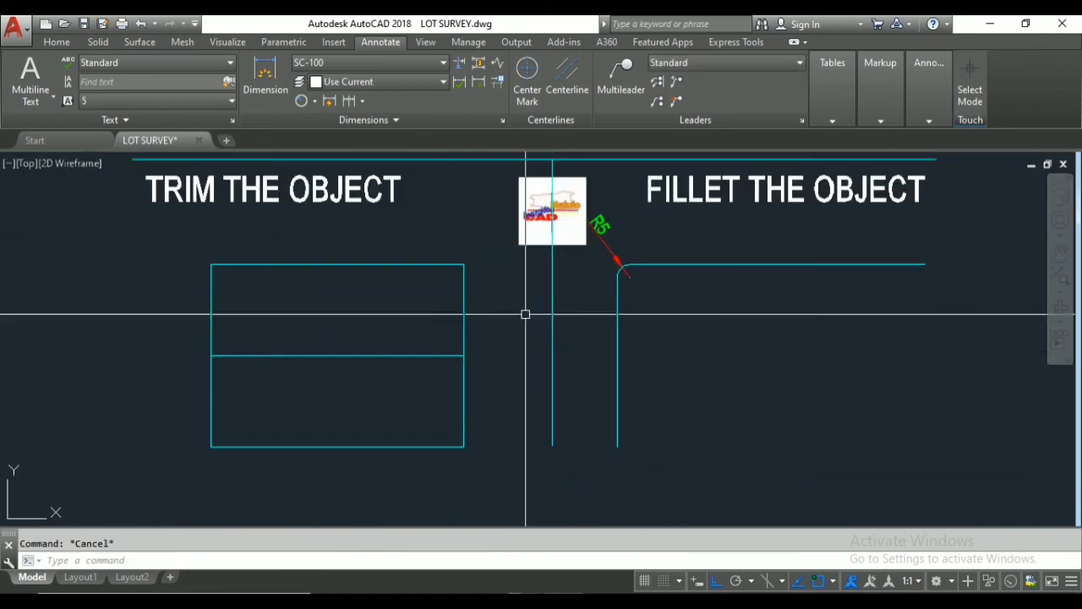
# - Explode the filleted corner polyline into separate lines and an arc
pyautogui.click(790, 264)
pyautogui.press('Escape')
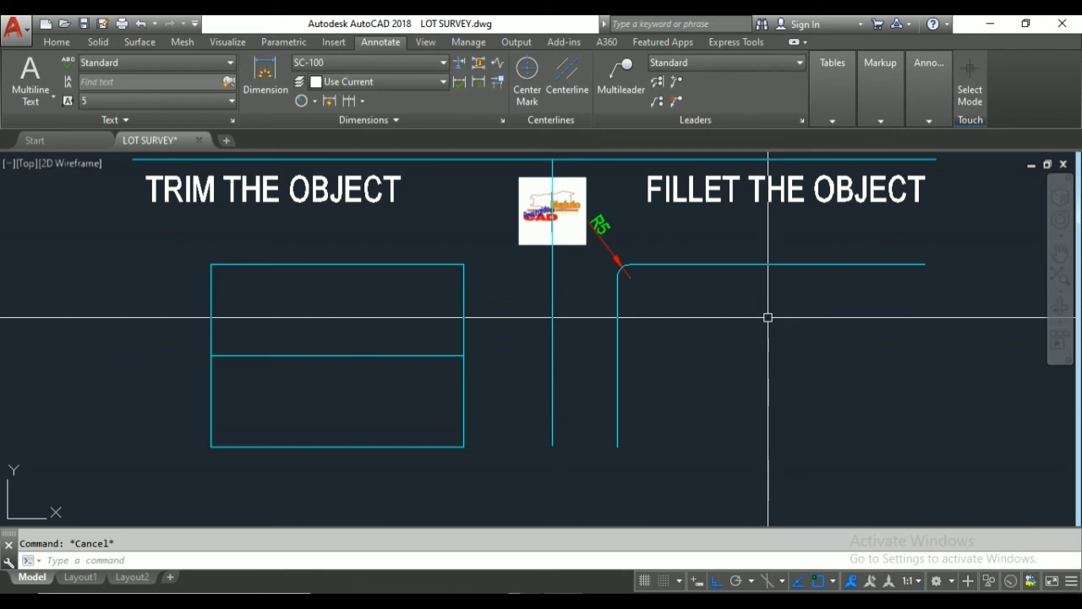
pyautogui.click(756, 269)
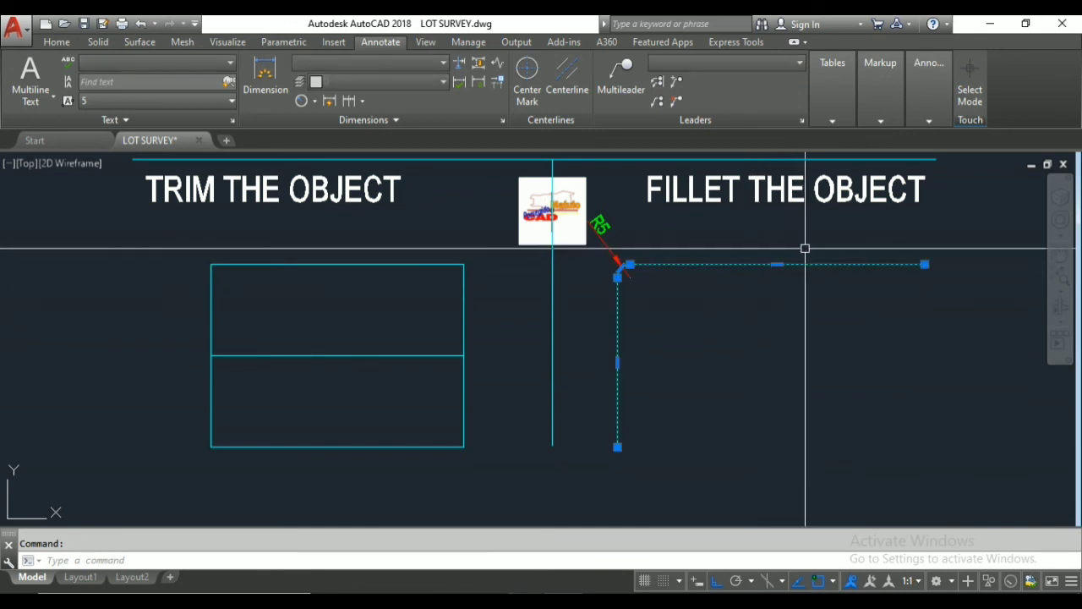
pyautogui.write('x')
pyautogui.press('Return')
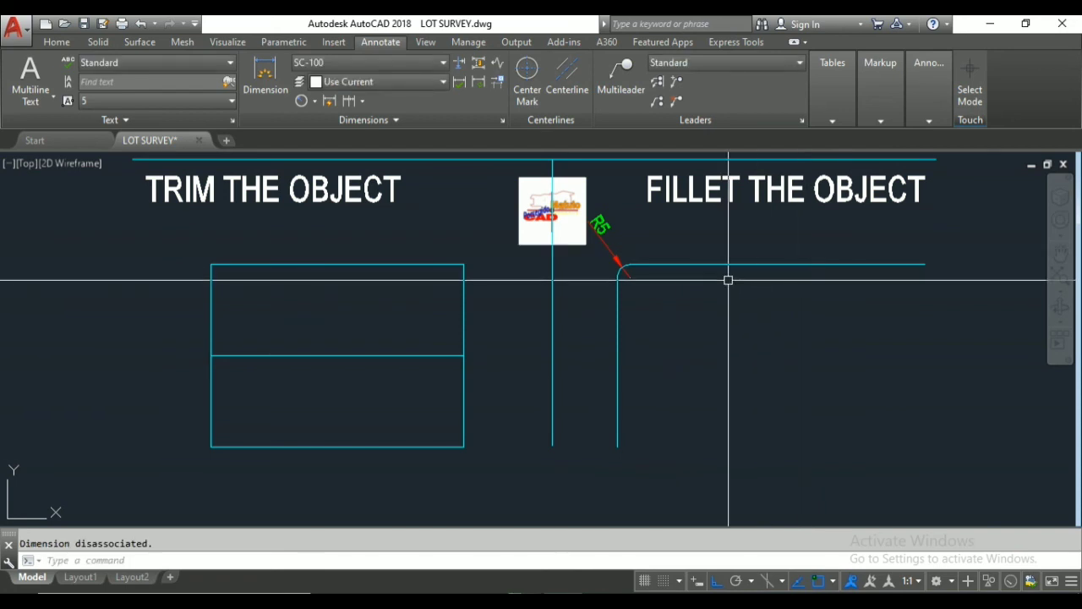
pyautogui.scroll(2, 667, 272)
pyautogui.scroll(-3, 667, 309)
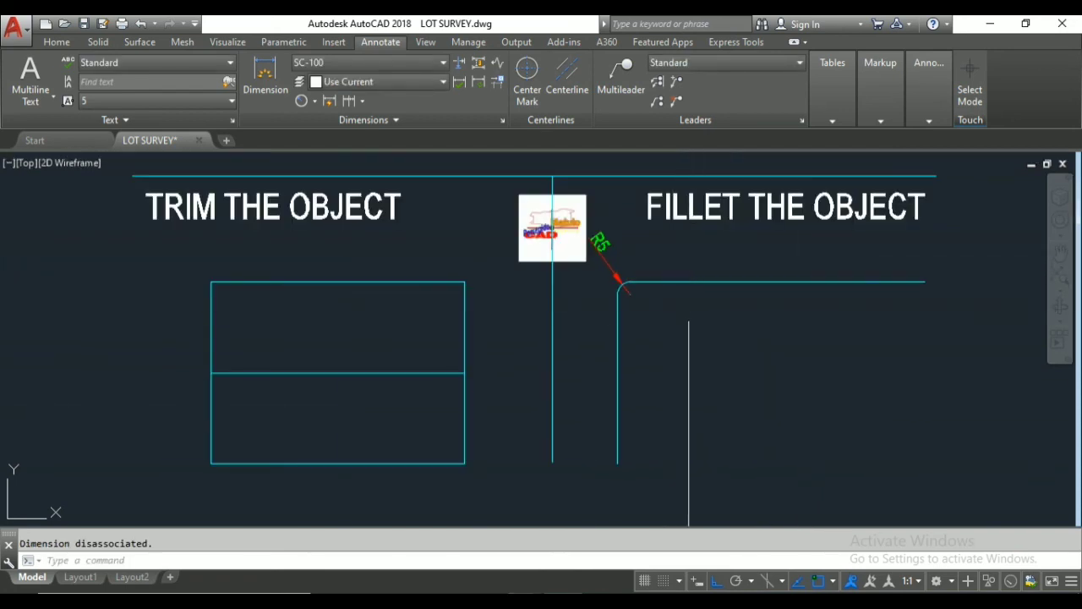
pyautogui.scroll(3, 671, 299)
pyautogui.scroll(-2, 631, 296)
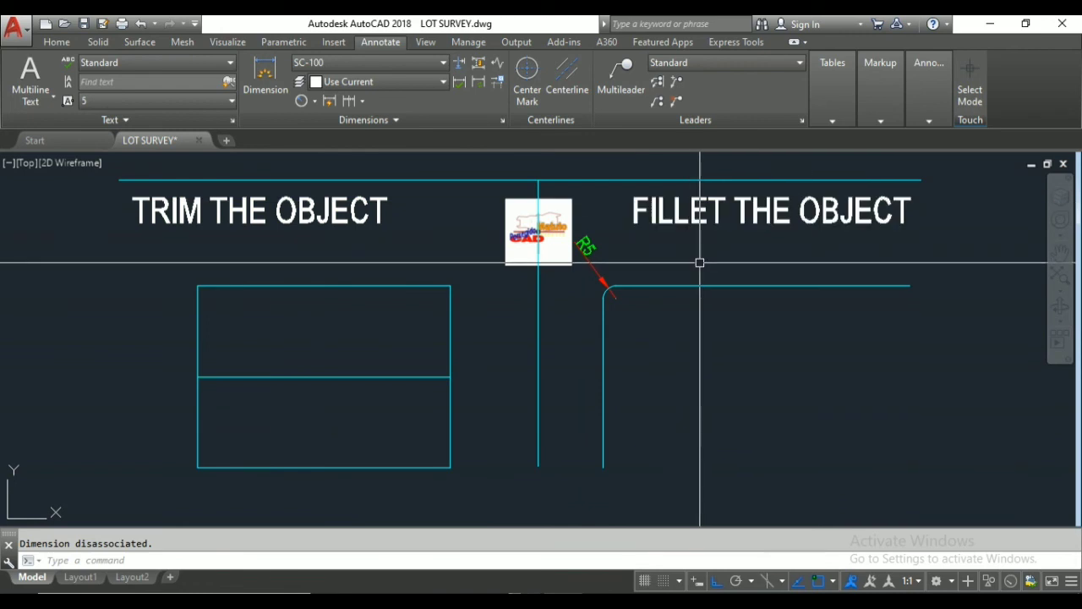
pyautogui.scroll(2, 652, 288)
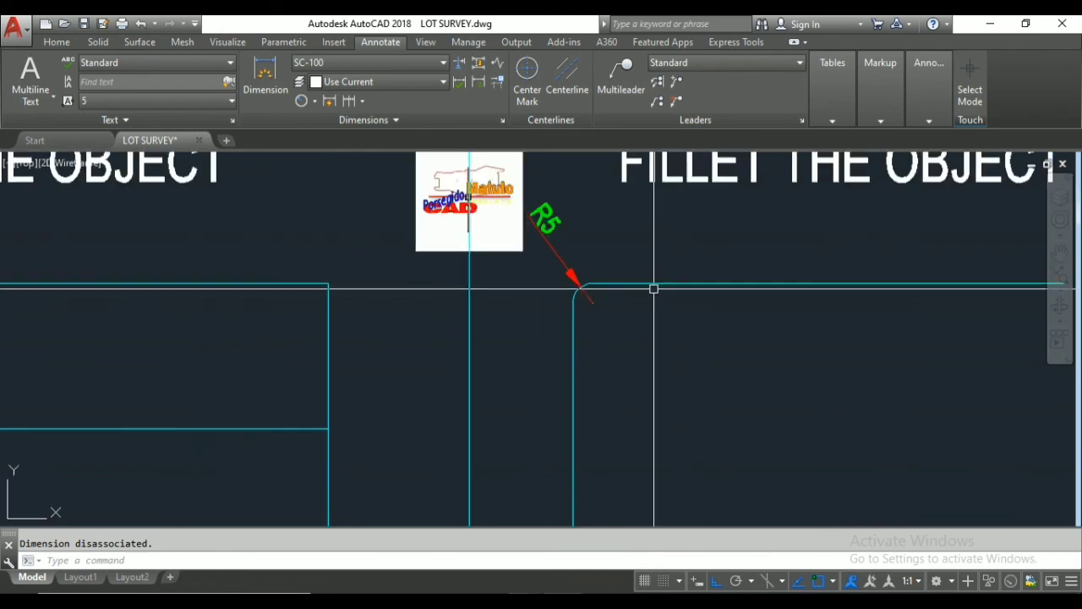
pyautogui.scroll(2, 584, 292)
# - Erase the fillet arc and R5 dimension, then undo to bring them back
pyautogui.click(568, 285)
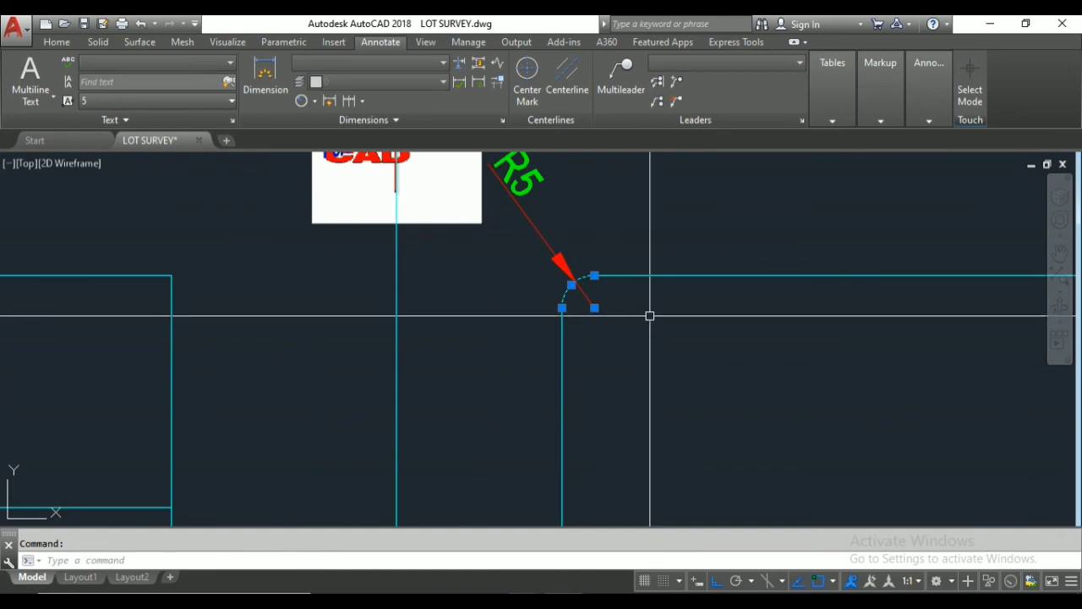
pyautogui.write('E')
pyautogui.press('Return')
pyautogui.scroll(-2, 578, 309)
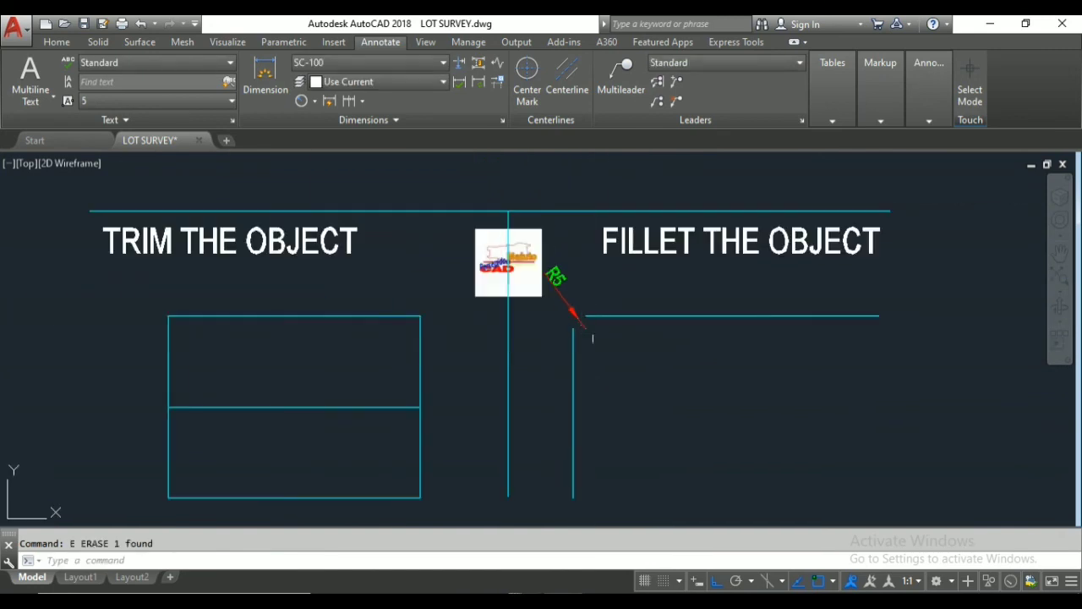
pyautogui.click(574, 303)
pyautogui.write('E')
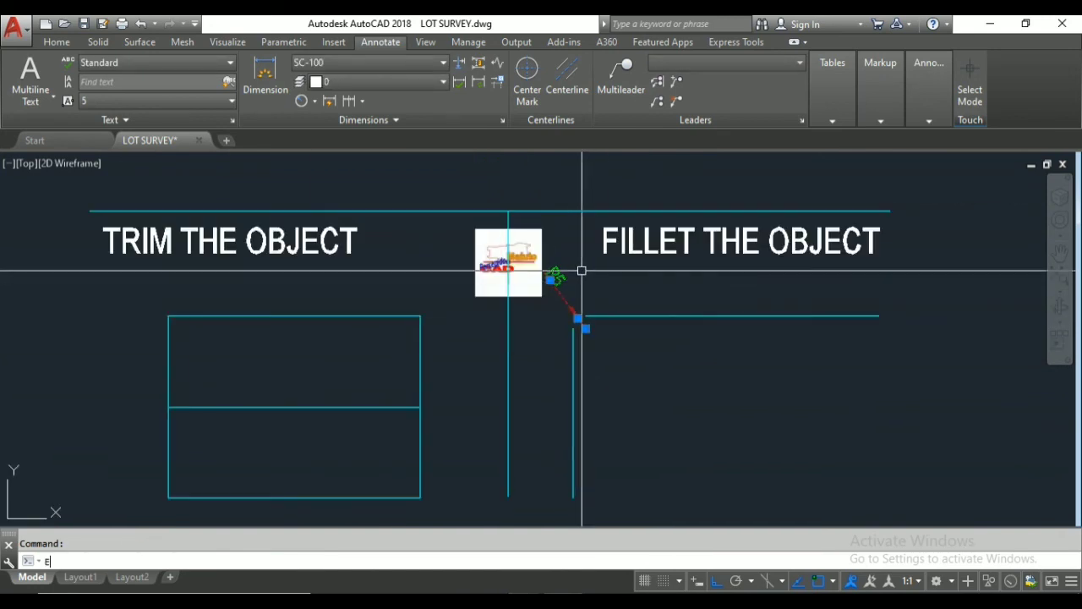
pyautogui.press('Return')
pyautogui.scroll(1, 566, 311)
pyautogui.scroll(1, 597, 336)
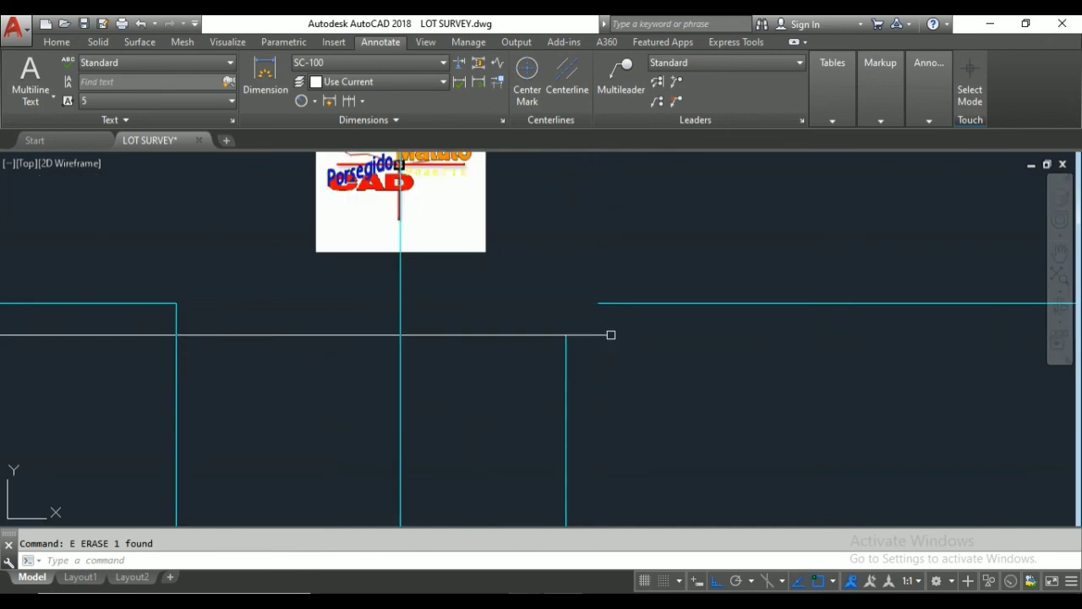
pyautogui.scroll(-1, 609, 333)
pyautogui.hotkey('ctrl', 'z')
pyautogui.hotkey('ctrl', 'z')
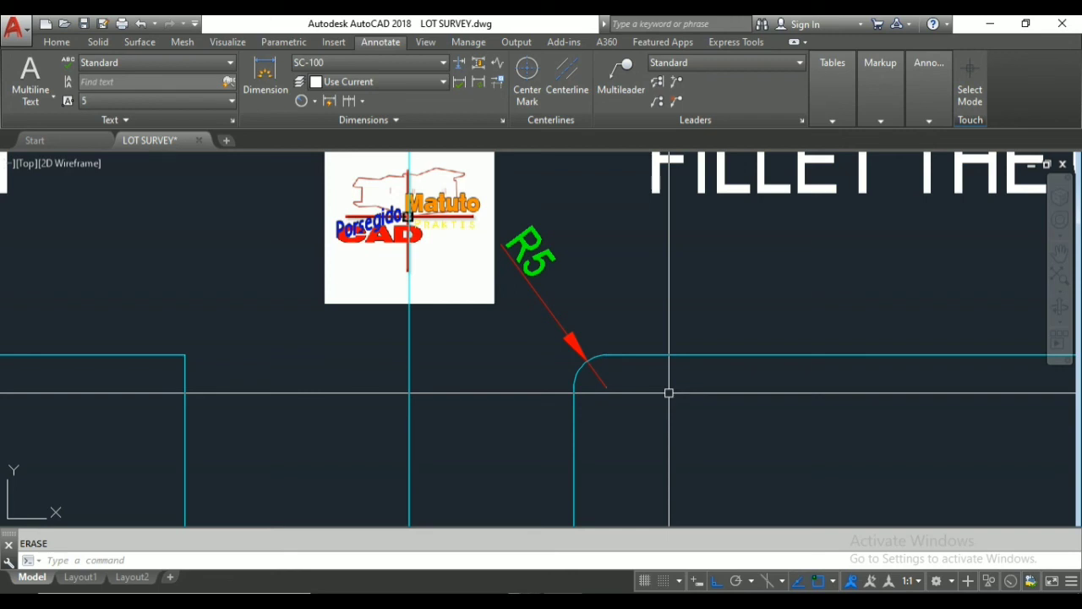
# - Fillet the vertical and horizontal lines with radius 0 for a sharp square corner
pyautogui.write('F')
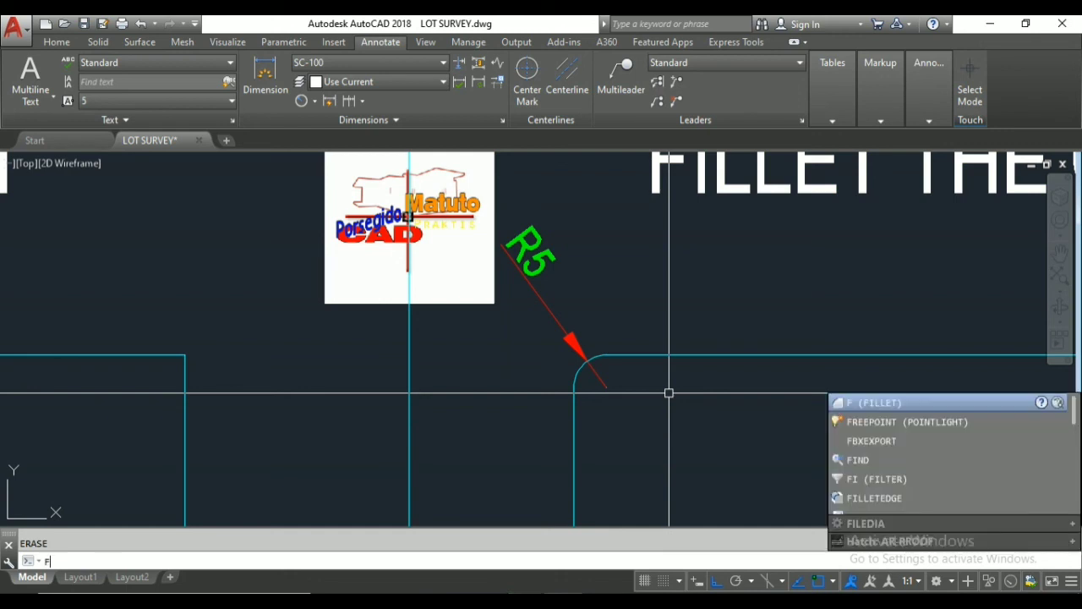
pyautogui.press('Return')
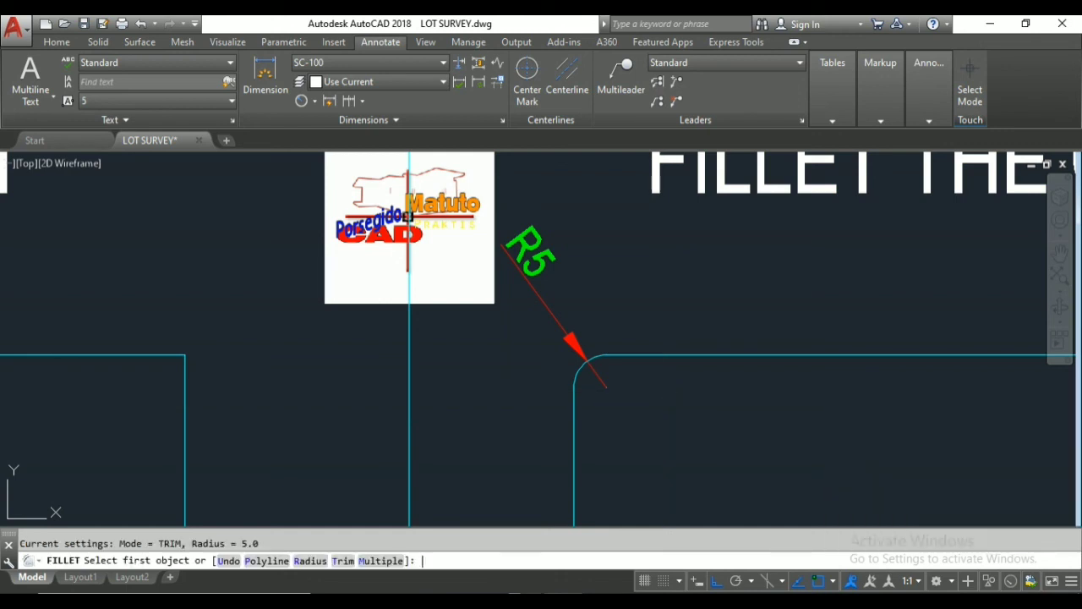
pyautogui.write('R')
pyautogui.press('Return')
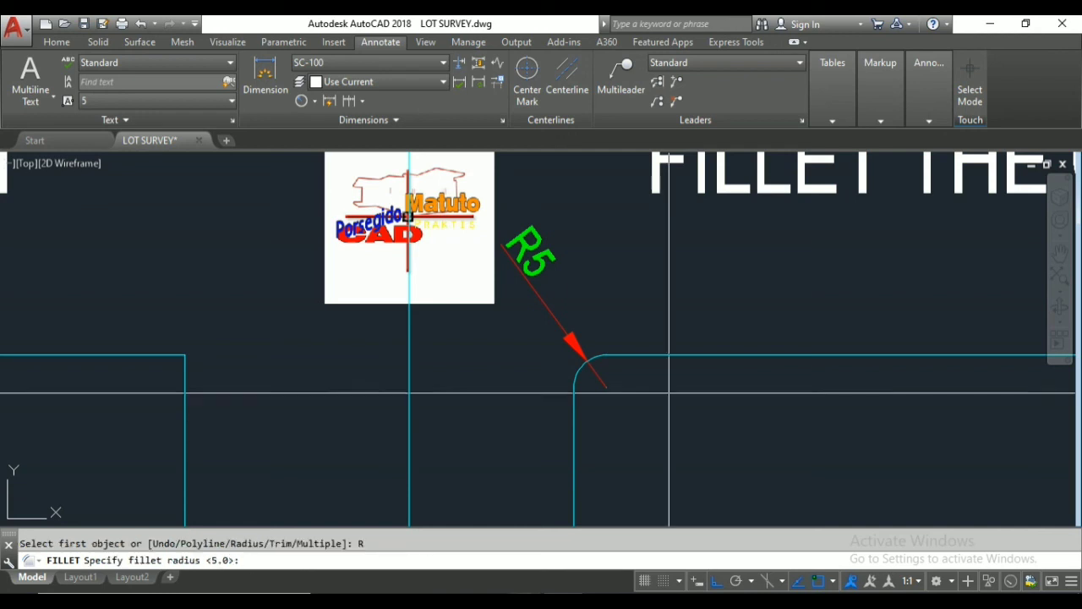
pyautogui.write('0')
pyautogui.press('Return')
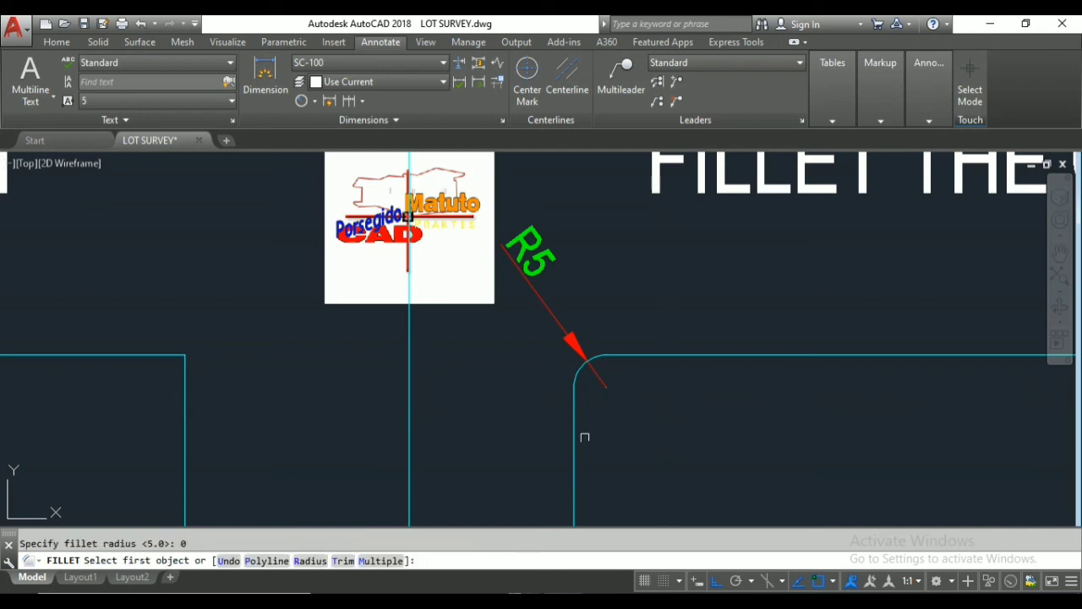
pyautogui.click(577, 433)
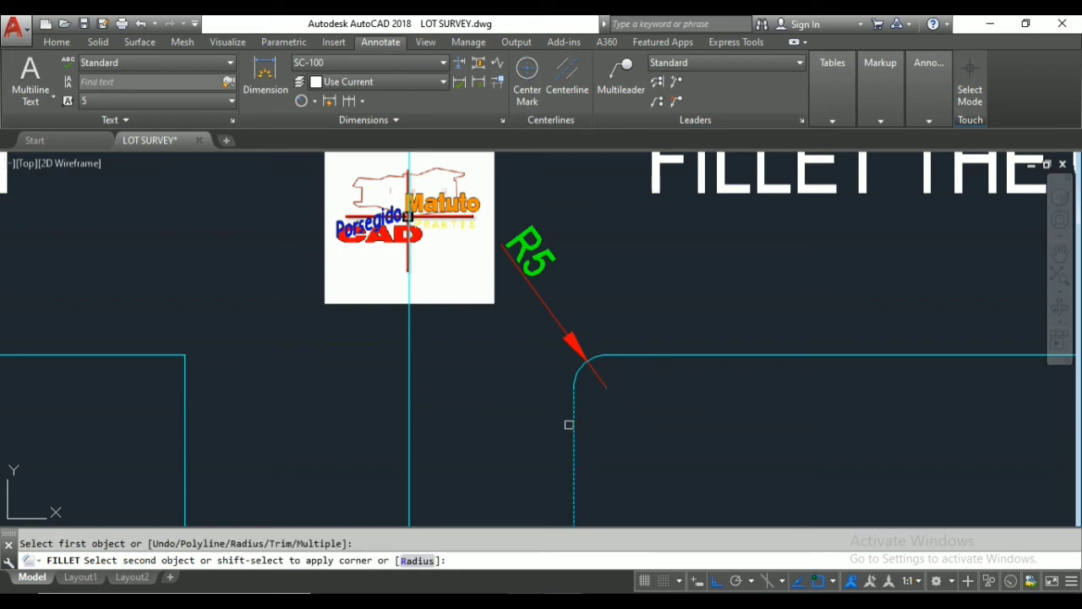
pyautogui.click(672, 356)
pyautogui.scroll(2, 612, 384)
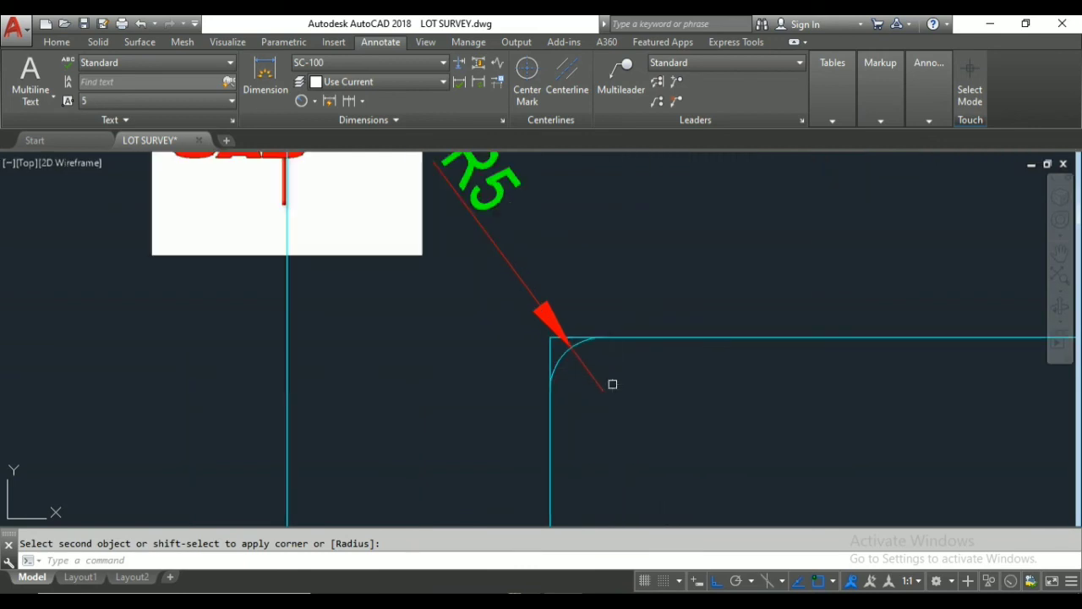
pyautogui.scroll(3, 575, 364)
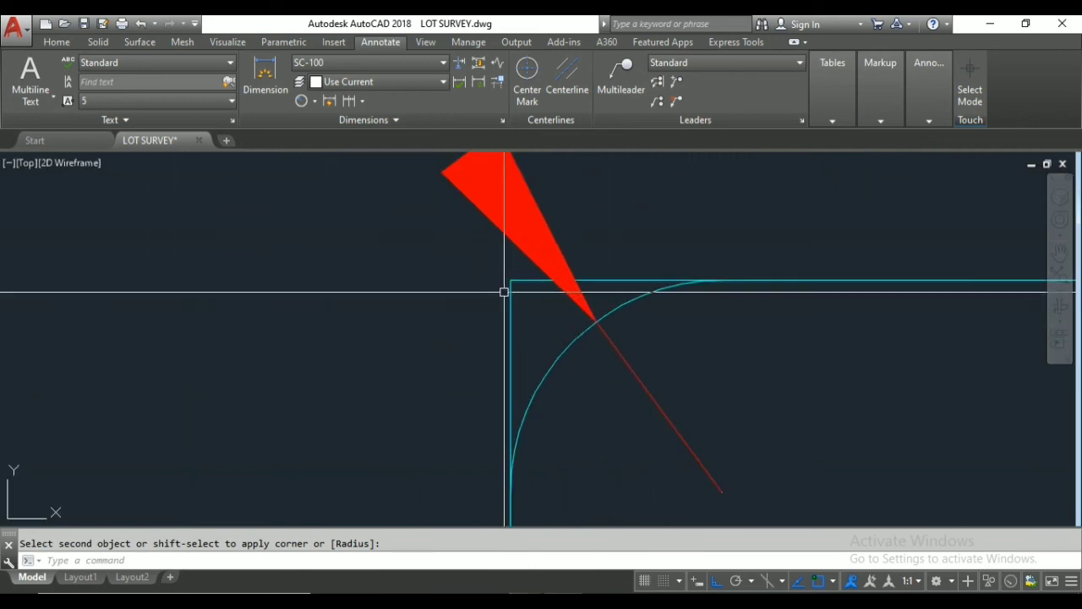
pyautogui.scroll(2, 516, 285)
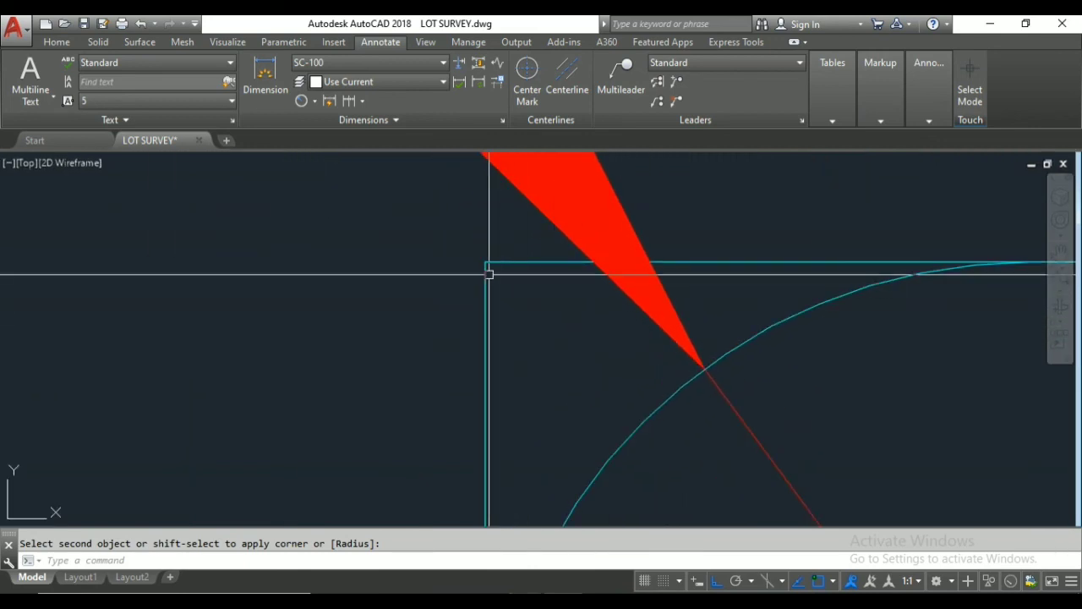
pyautogui.scroll(-2, 499, 258)
pyautogui.scroll(-5, 592, 322)
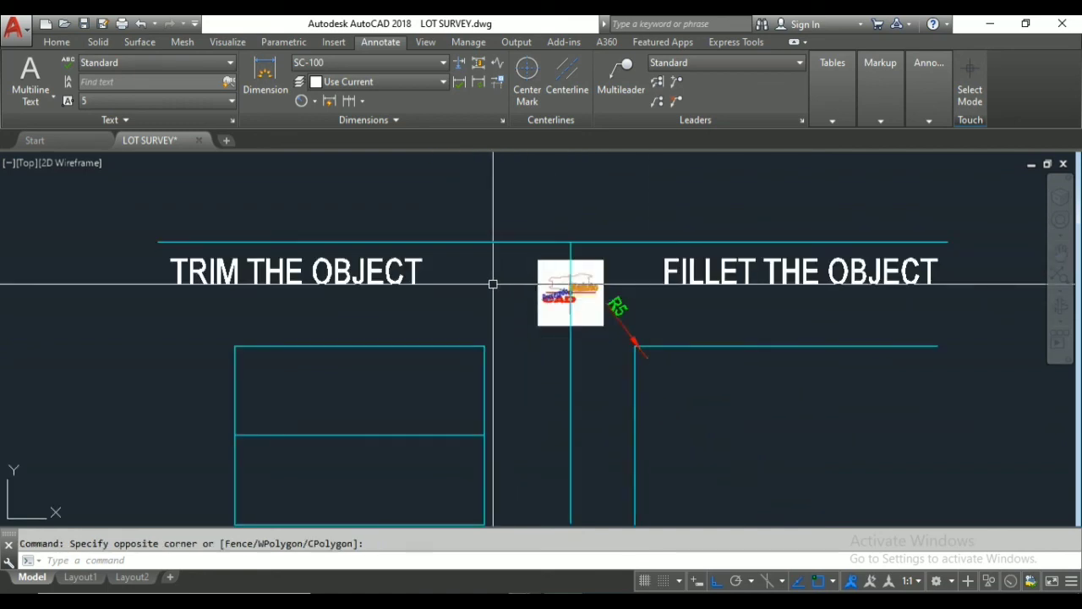
pyautogui.scroll(2, 493, 284)
pyautogui.scroll(2, 466, 364)
pyautogui.scroll(-2, 510, 350)
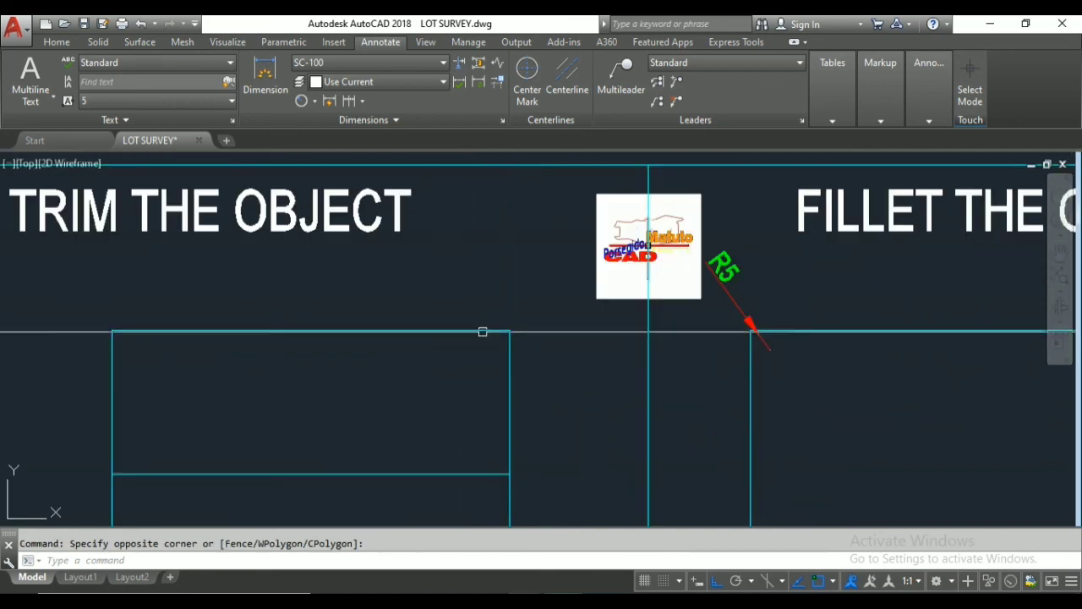
pyautogui.scroll(-2, 347, 296)
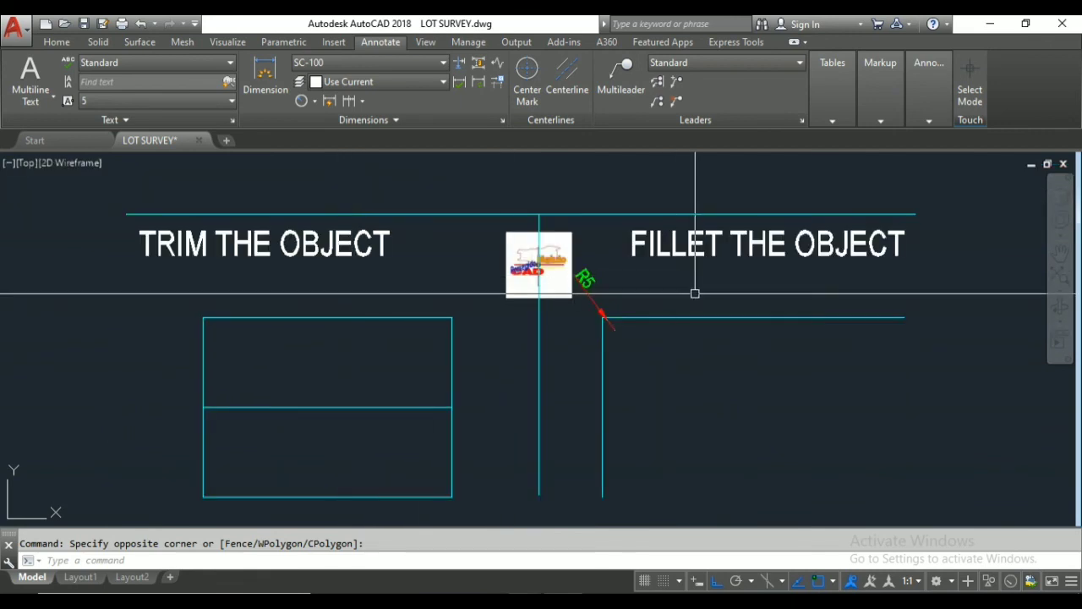
pyautogui.scroll(2, 696, 299)
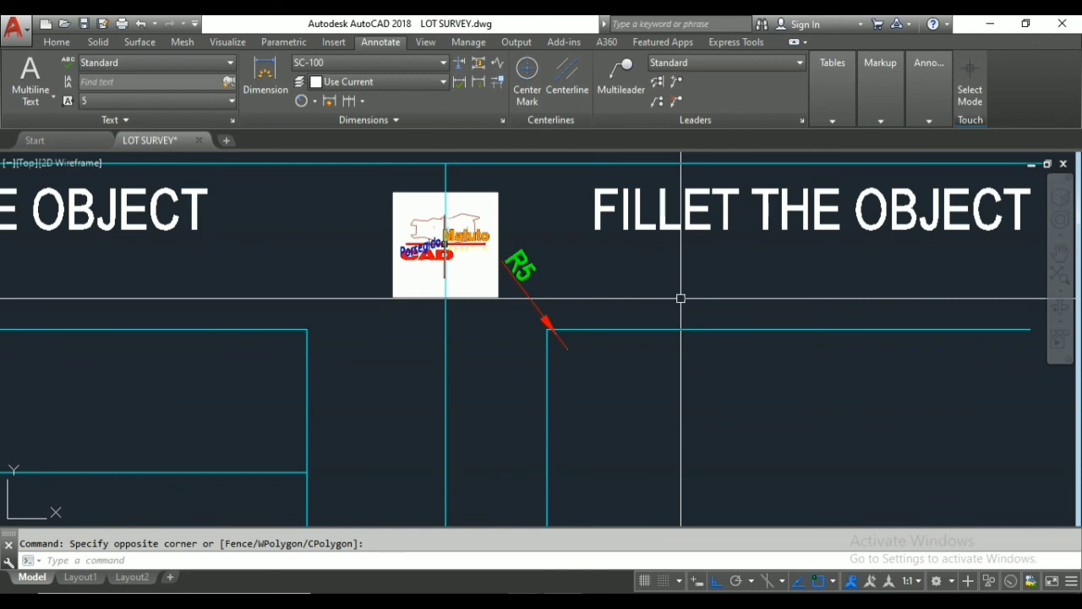
pyautogui.scroll(-1, 679, 287)
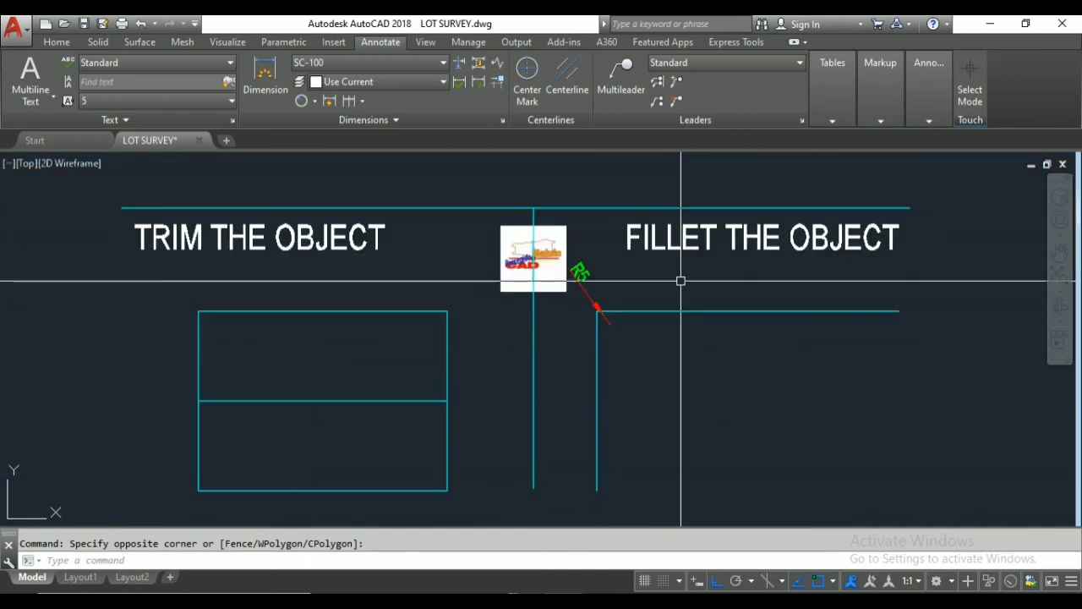